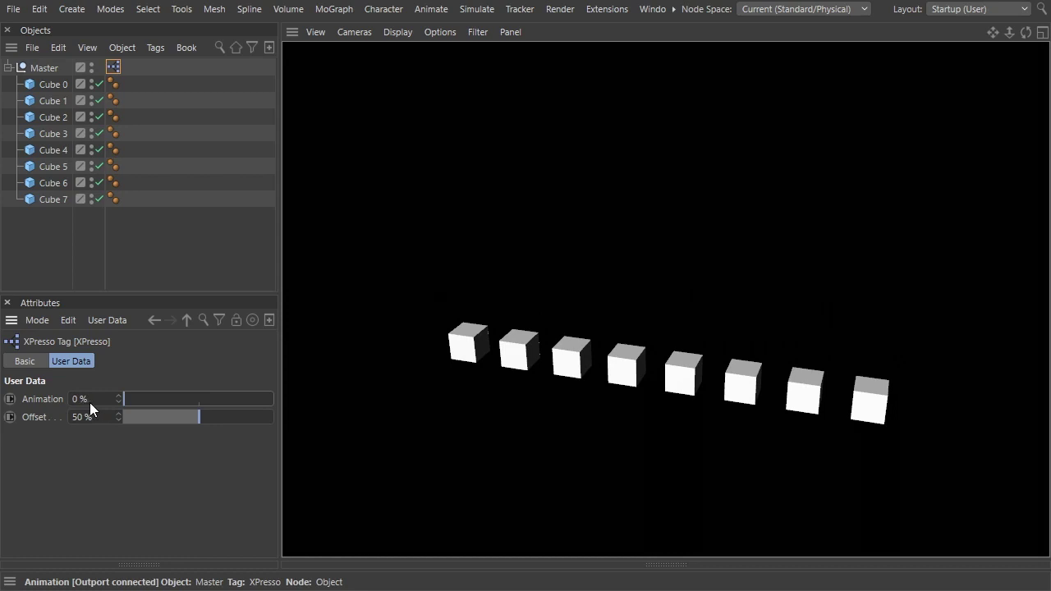
- Preview the row of cubes by setting Offset to 72 % and scrubbing Animation back to 0 %
{"action": "left_click_drag", "start_coordinate": [123, 404], "coordinate": [232, 428]}
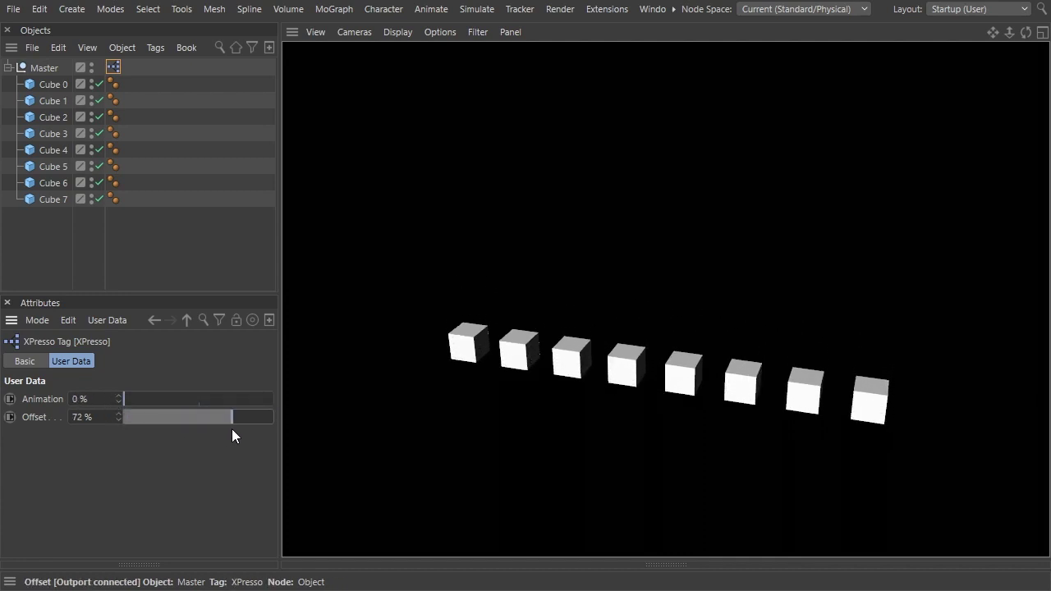
{"action": "mouse_move", "coordinate": [125, 402]}
{"action": "left_mouse_down"}
{"action": "mouse_move", "coordinate": [277, 404]}
{"action": "mouse_move", "coordinate": [108, 400]}
{"action": "left_mouse_up"}
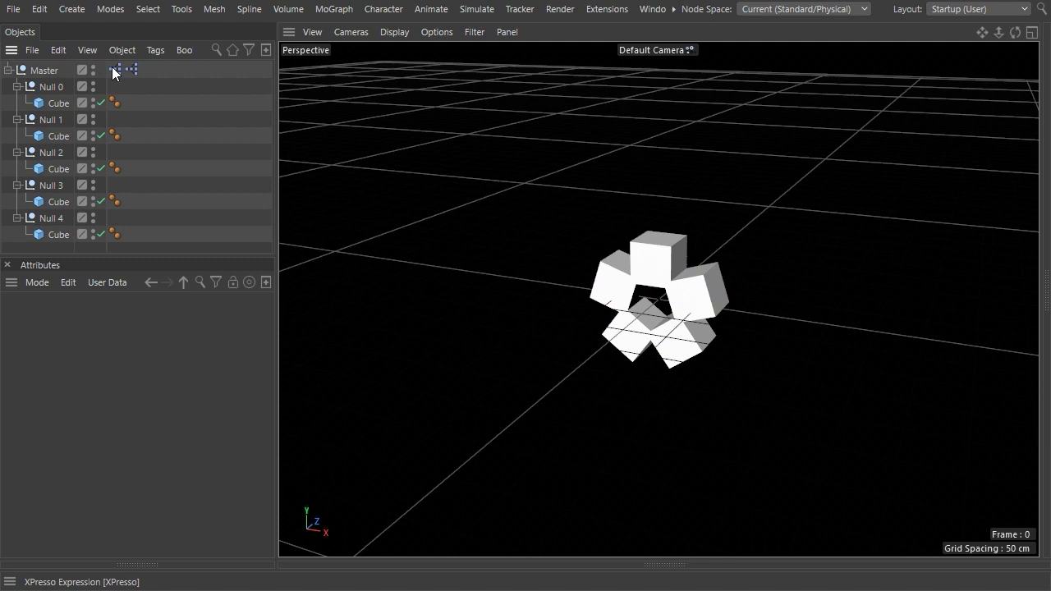
- Preview the ring of cubes by scrubbing Animation between 0 % and 100 % on each of Master's two XPresso tags
{"action": "left_click", "coordinate": [114, 71]}
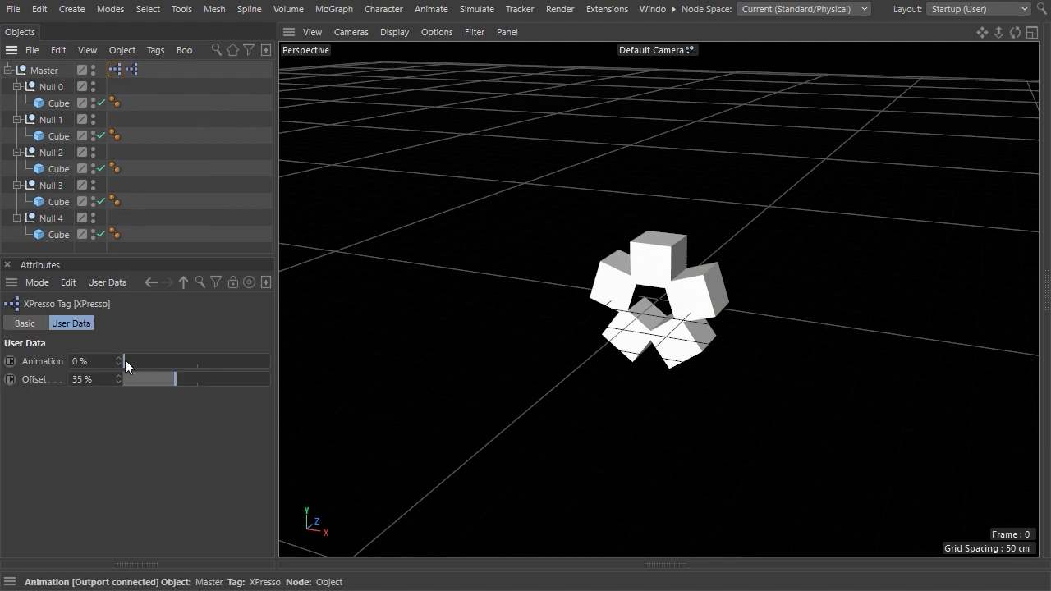
{"action": "left_click_drag", "start_coordinate": [124, 361], "coordinate": [284, 377]}
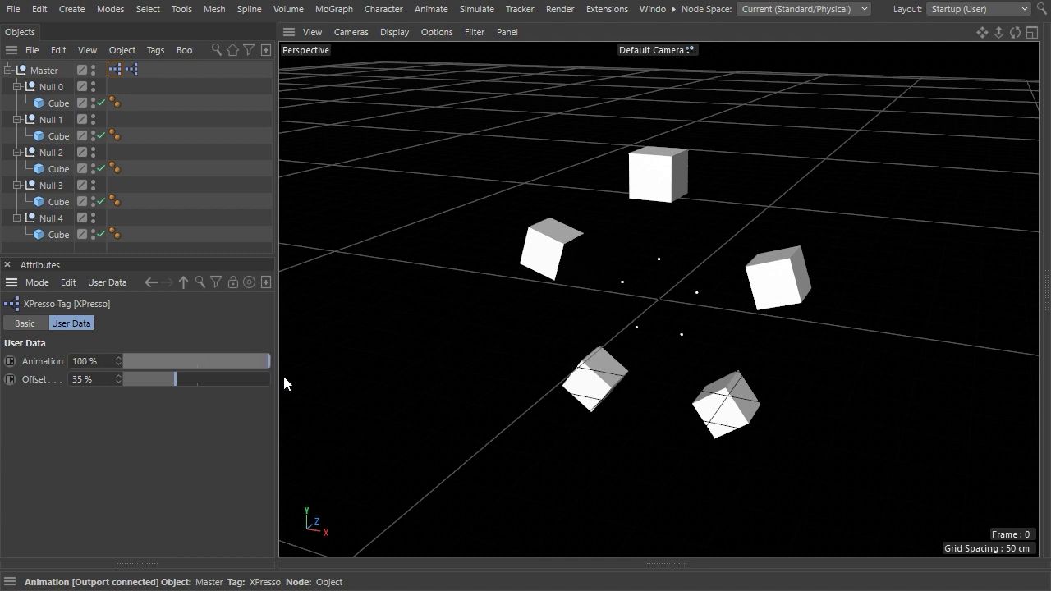
{"action": "left_click", "coordinate": [132, 71]}
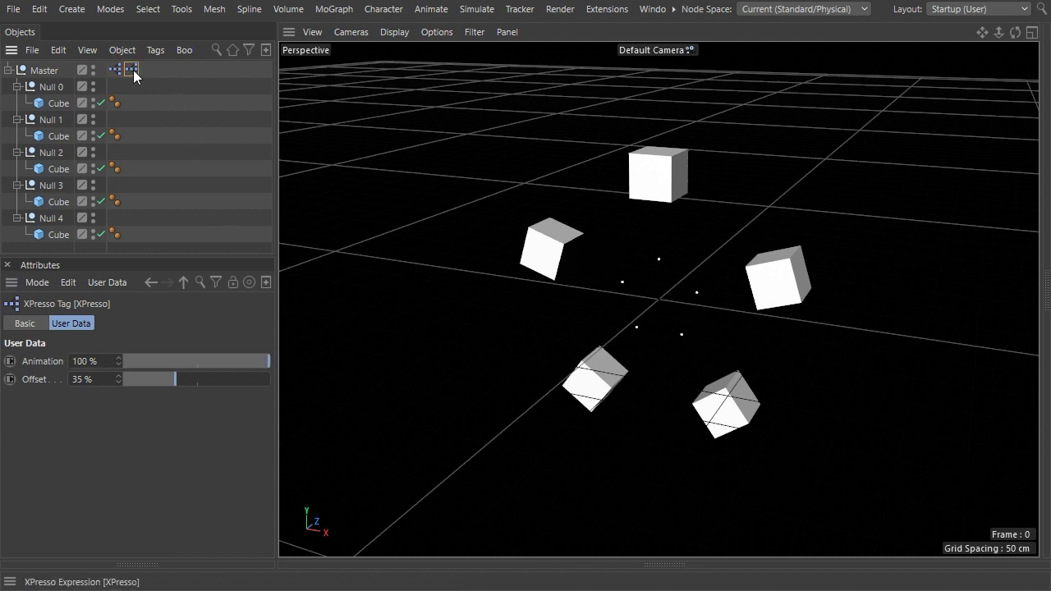
{"action": "left_click_drag", "start_coordinate": [125, 359], "coordinate": [103, 360]}
{"action": "left_click", "coordinate": [115, 70]}
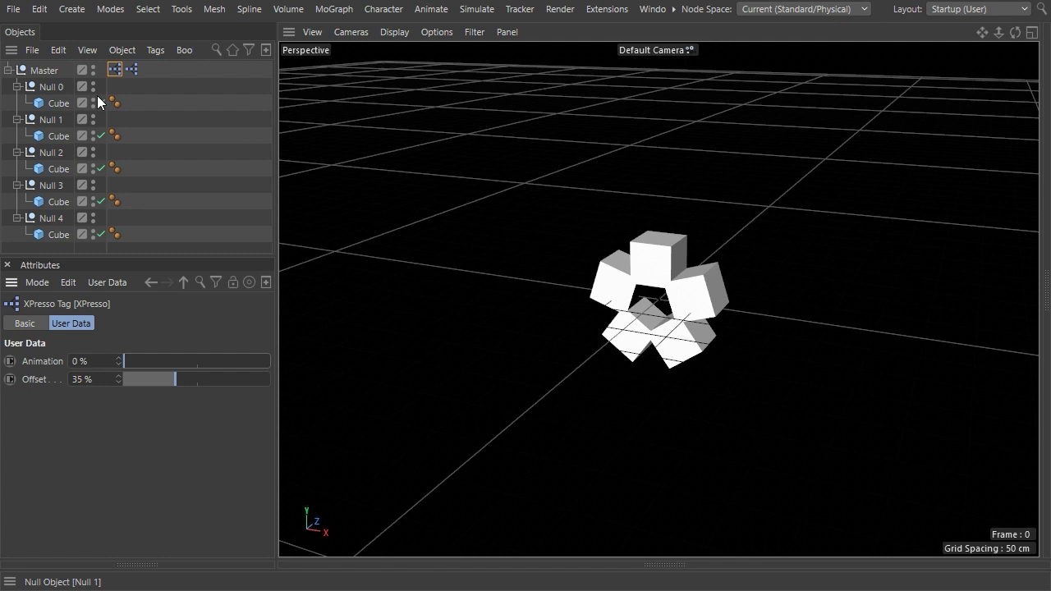
{"action": "left_click", "coordinate": [133, 69]}
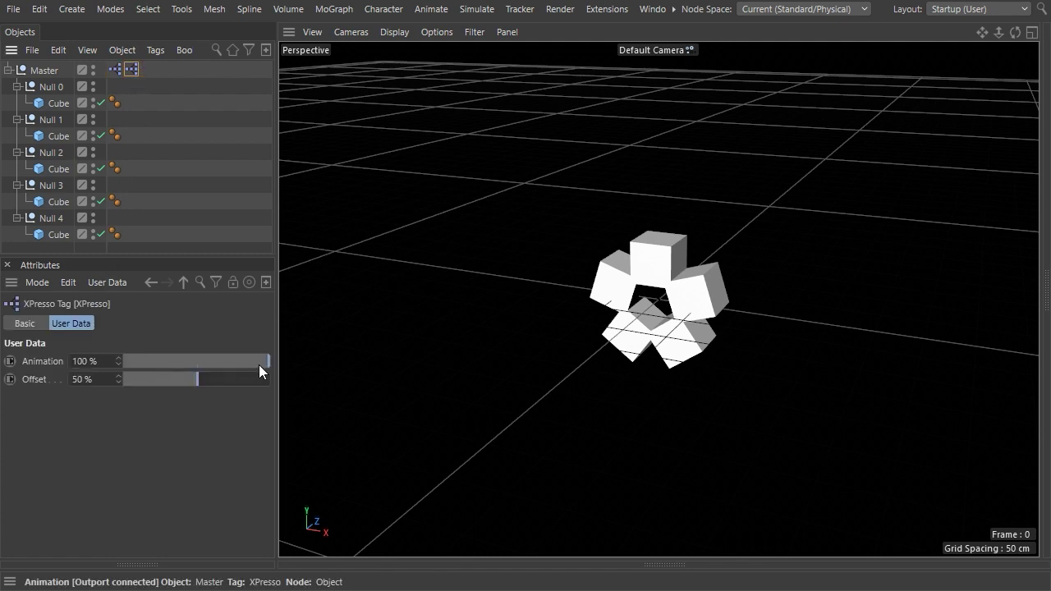
{"action": "left_click_drag", "start_coordinate": [266, 363], "coordinate": [90, 363]}
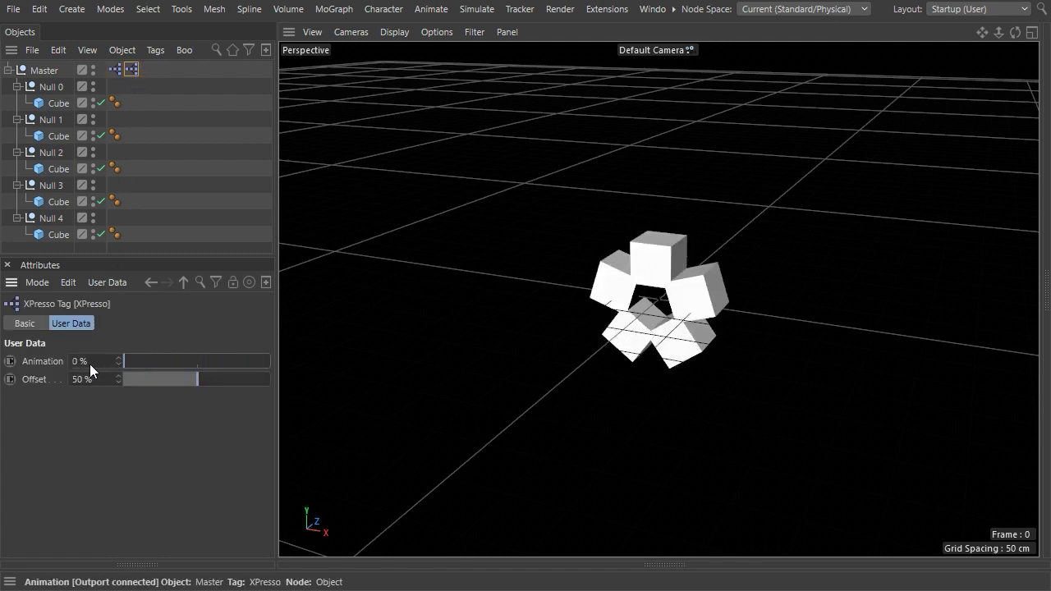
- Compare the ring's two XPresso tags by scrubbing Animation to 100 % on both and reversing the first tag to 0 %
{"action": "left_click", "coordinate": [115, 69]}
{"action": "left_click_drag", "start_coordinate": [129, 362], "coordinate": [285, 381]}
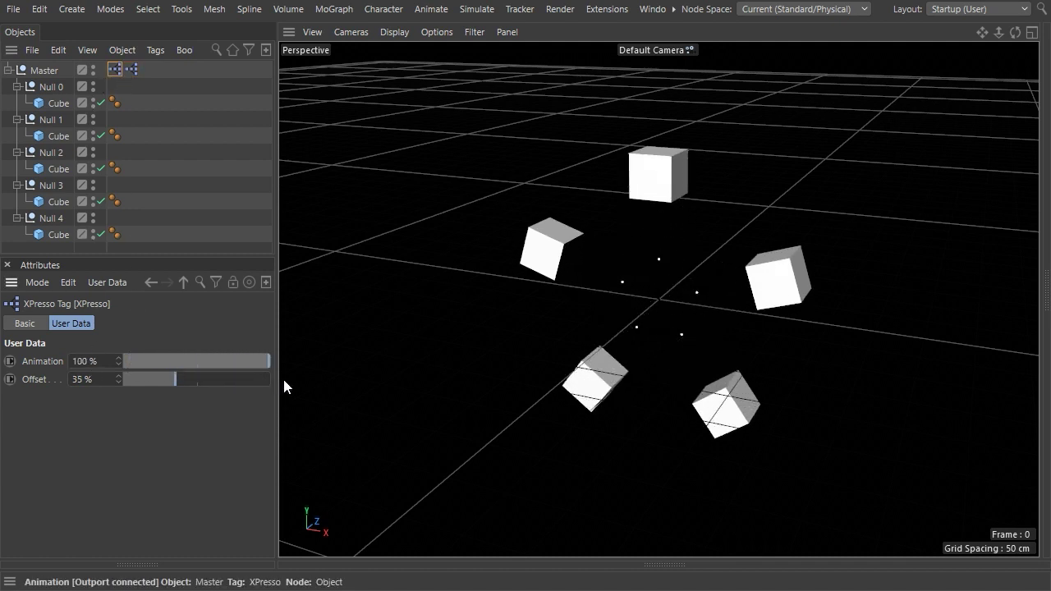
{"action": "left_click", "coordinate": [131, 69]}
{"action": "left_click_drag", "start_coordinate": [125, 359], "coordinate": [275, 376]}
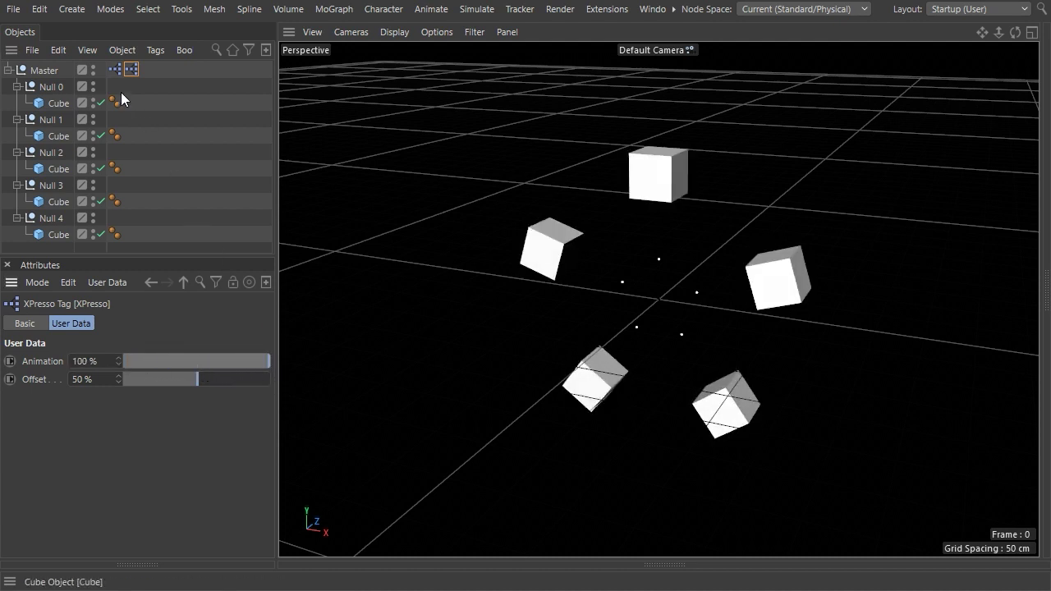
{"action": "left_click", "coordinate": [115, 69]}
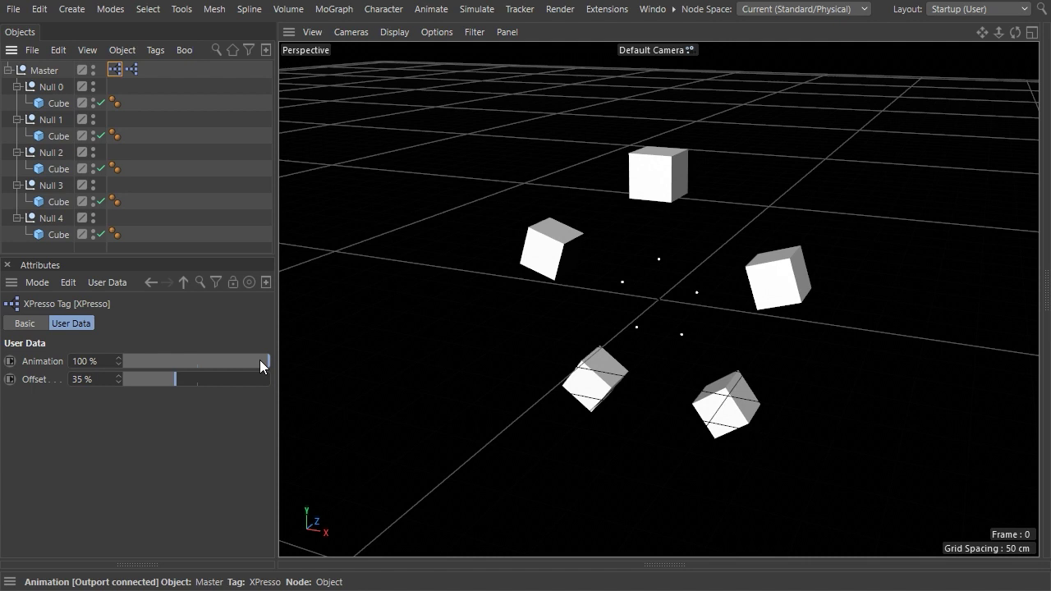
{"action": "left_click_drag", "start_coordinate": [261, 359], "coordinate": [120, 356]}
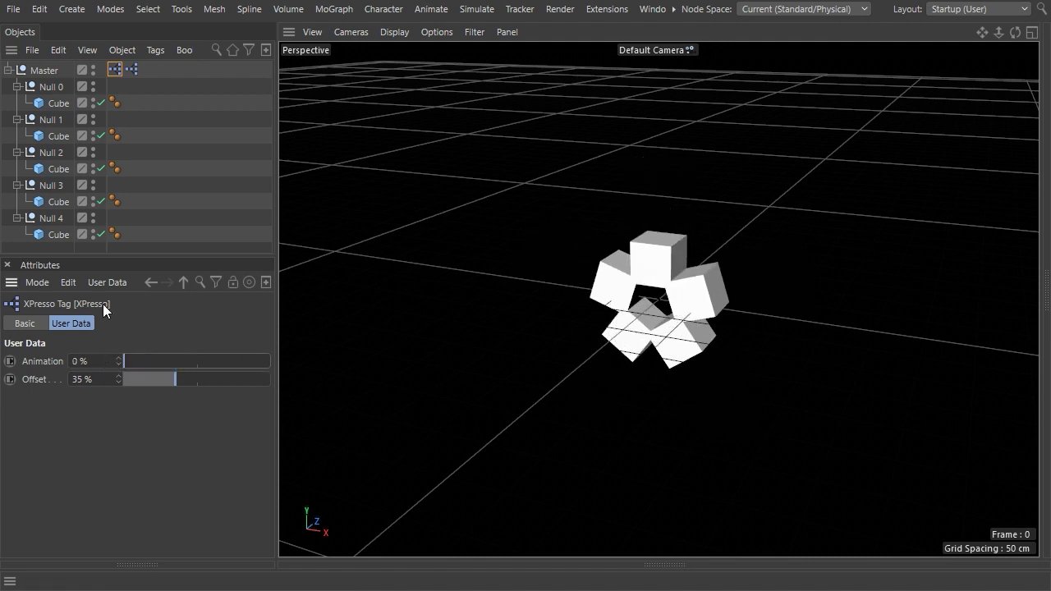
{"action": "left_click", "coordinate": [132, 69]}
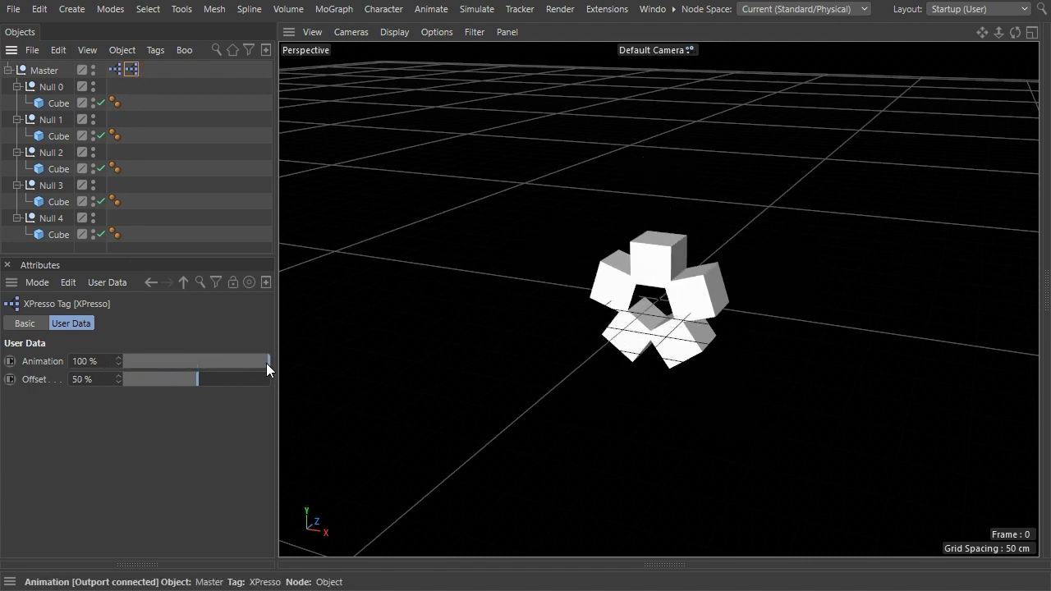
{"action": "mouse_move", "coordinate": [266, 363]}
{"action": "left_mouse_down"}
{"action": "mouse_move", "coordinate": [94, 360]}
{"action": "mouse_move", "coordinate": [286, 358]}
{"action": "left_mouse_up"}
{"action": "left_click", "coordinate": [114, 69]}
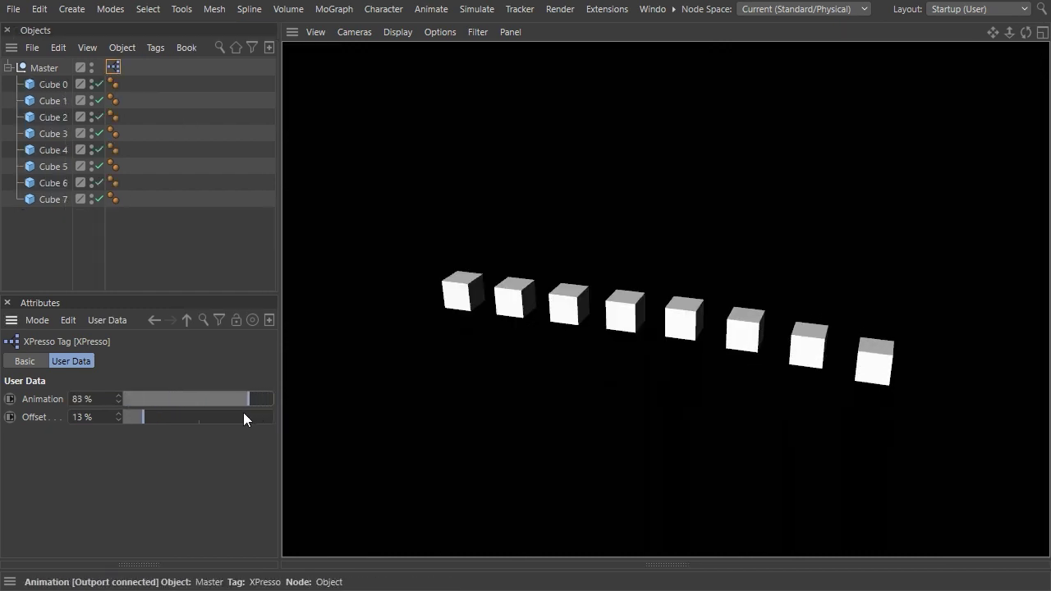
- Scrub the cube row's Animation value with different offsets, ending with Animation at 0 % and Offset at 72 %
{"action": "mouse_move", "coordinate": [243, 412]}
{"action": "left_mouse_down"}
{"action": "mouse_move", "coordinate": [108, 398]}
{"action": "mouse_move", "coordinate": [233, 418]}
{"action": "left_mouse_up"}
{"action": "mouse_move", "coordinate": [125, 403]}
{"action": "left_mouse_down"}
{"action": "mouse_move", "coordinate": [277, 405]}
{"action": "mouse_move", "coordinate": [108, 400]}
{"action": "left_mouse_up"}
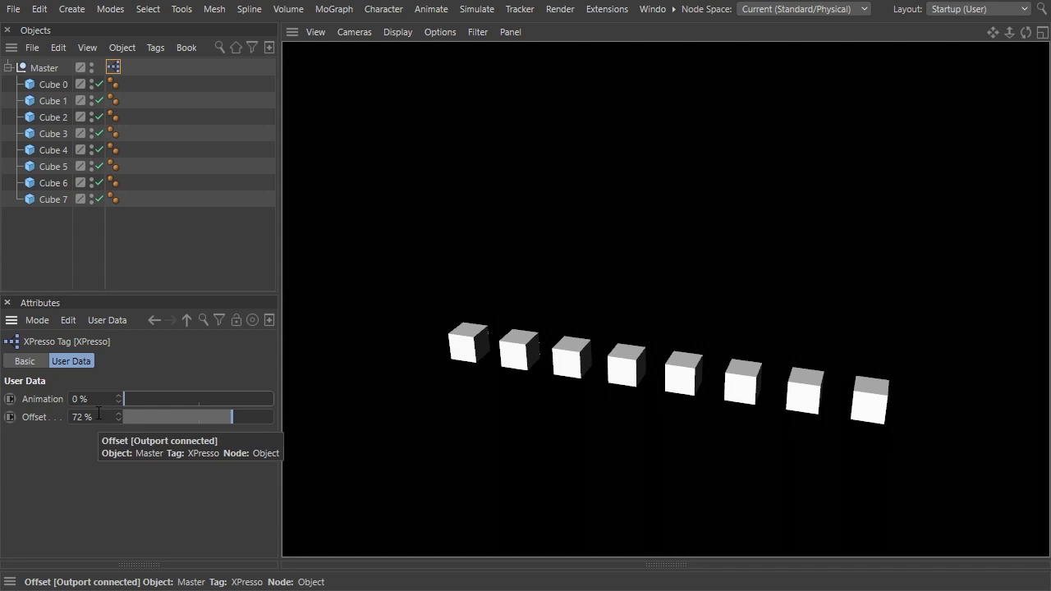
- Delete the existing XPresso tag from Master and give Master a new, empty XPresso tag
{"action": "left_click", "coordinate": [54, 48]}
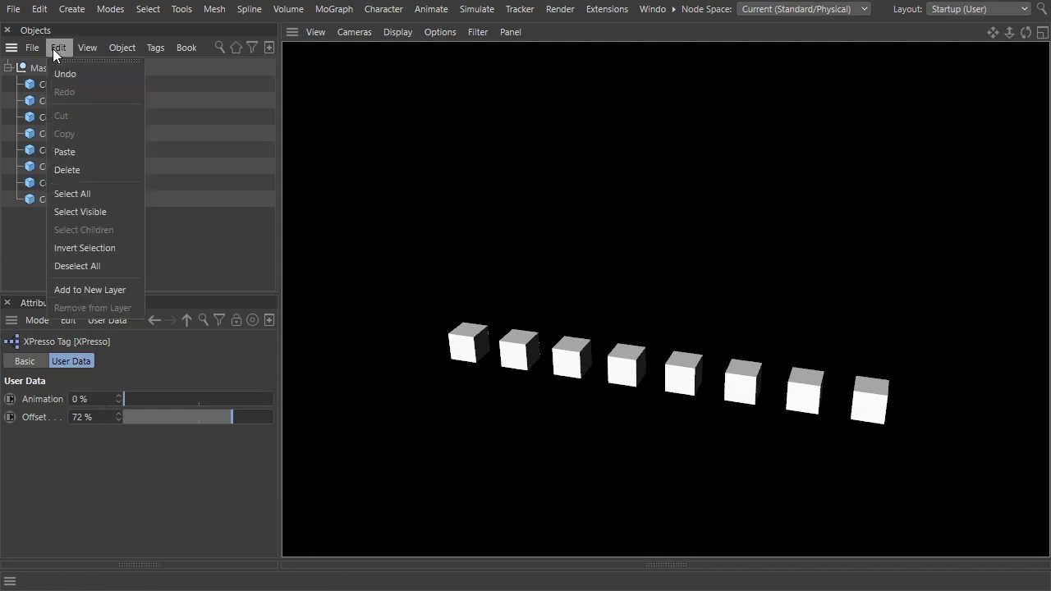
{"action": "left_click", "coordinate": [75, 170]}
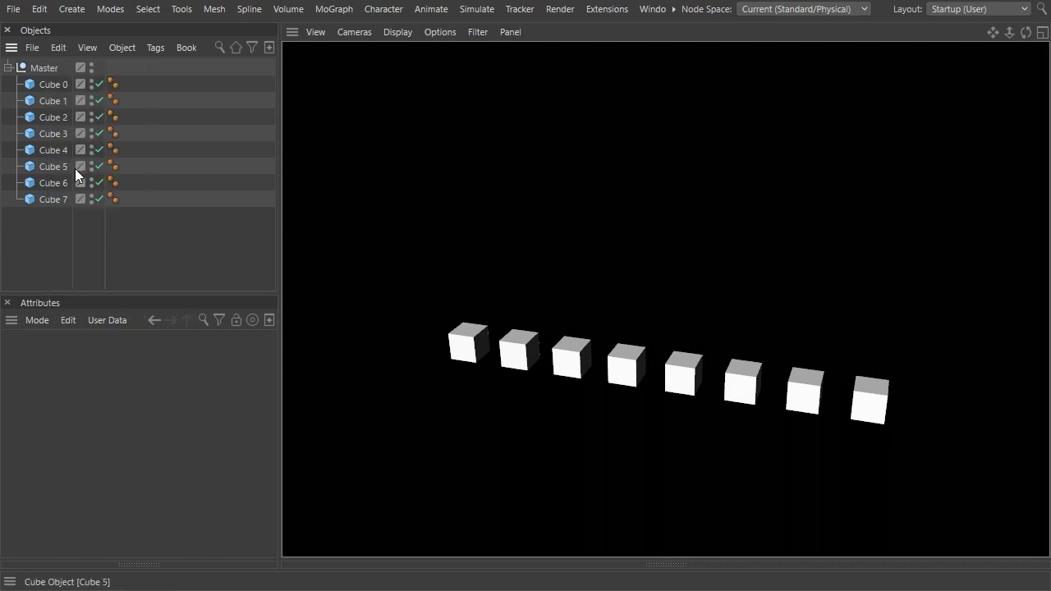
{"action": "right_click", "coordinate": [39, 65]}
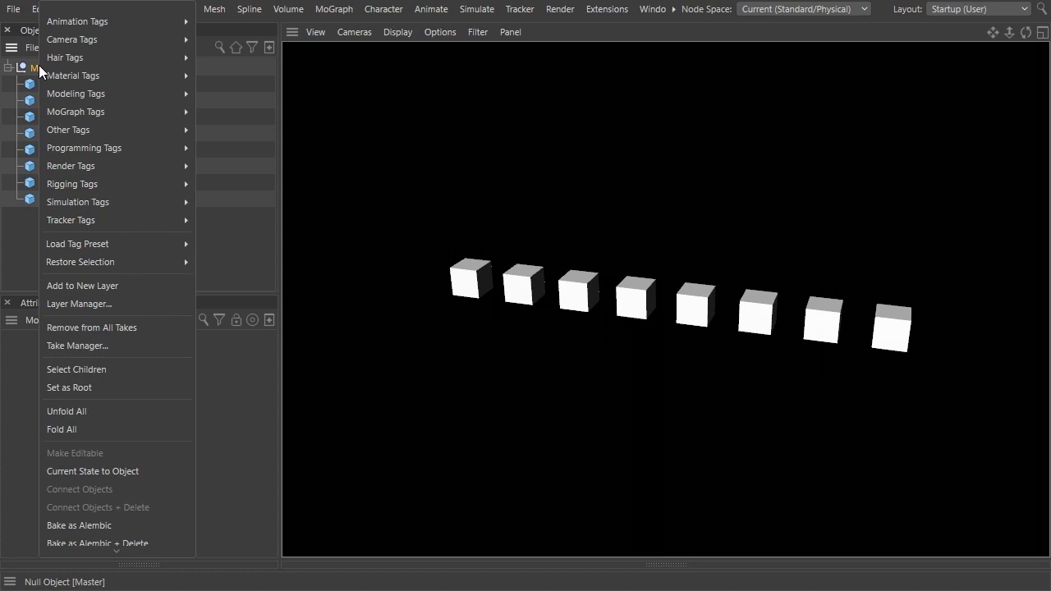
{"action": "mouse_move", "coordinate": [107, 147]}
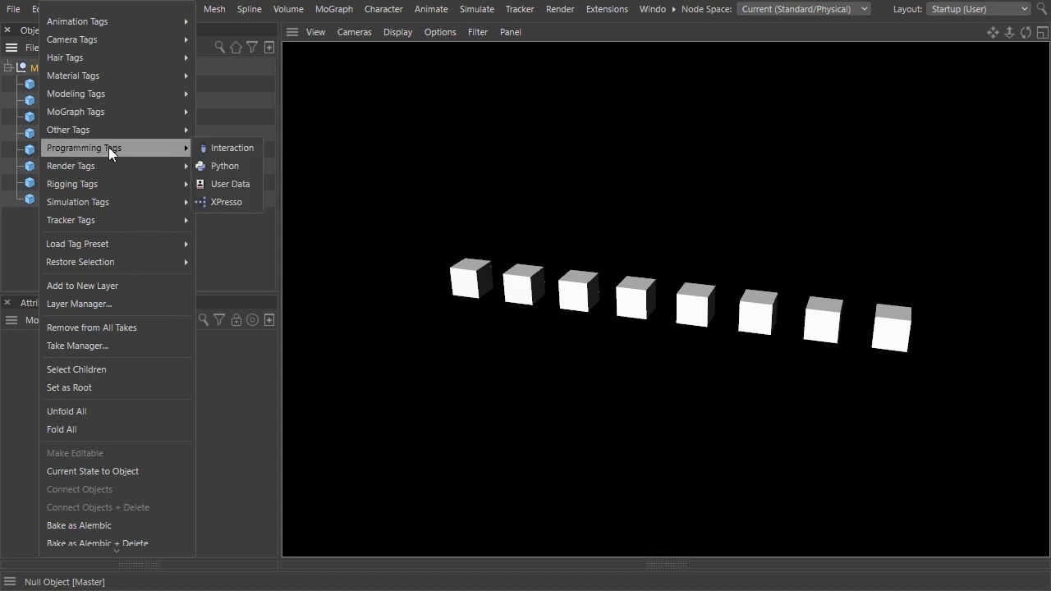
{"action": "left_click", "coordinate": [219, 203]}
- Add a user data field named Animation to the XPresso tag, using the Float Slider interface
{"action": "left_click", "coordinate": [107, 321]}
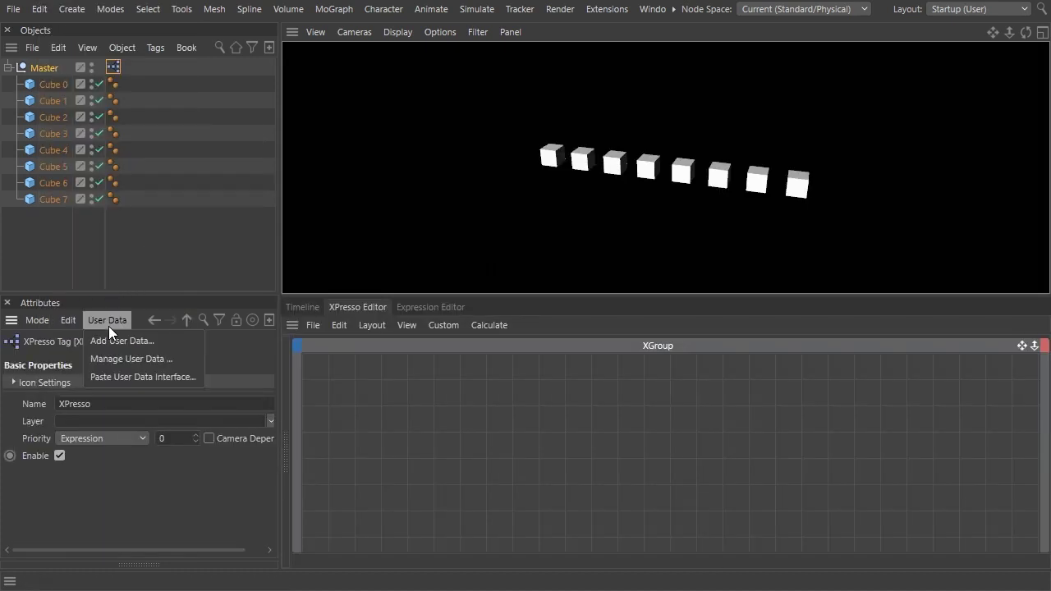
{"action": "left_click", "coordinate": [106, 343]}
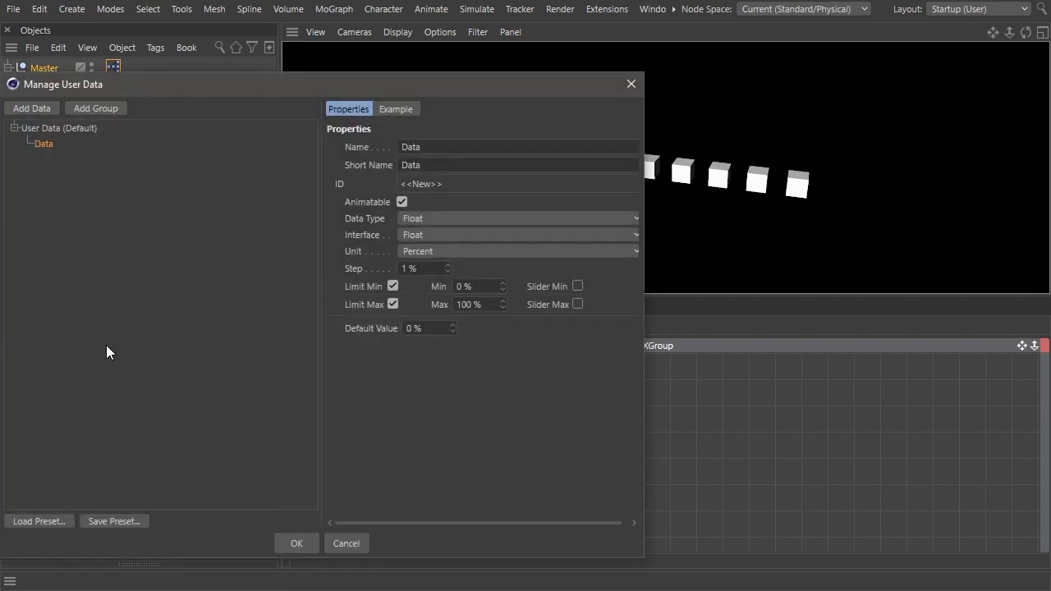
{"action": "left_click_drag", "start_coordinate": [453, 147], "coordinate": [347, 148]}
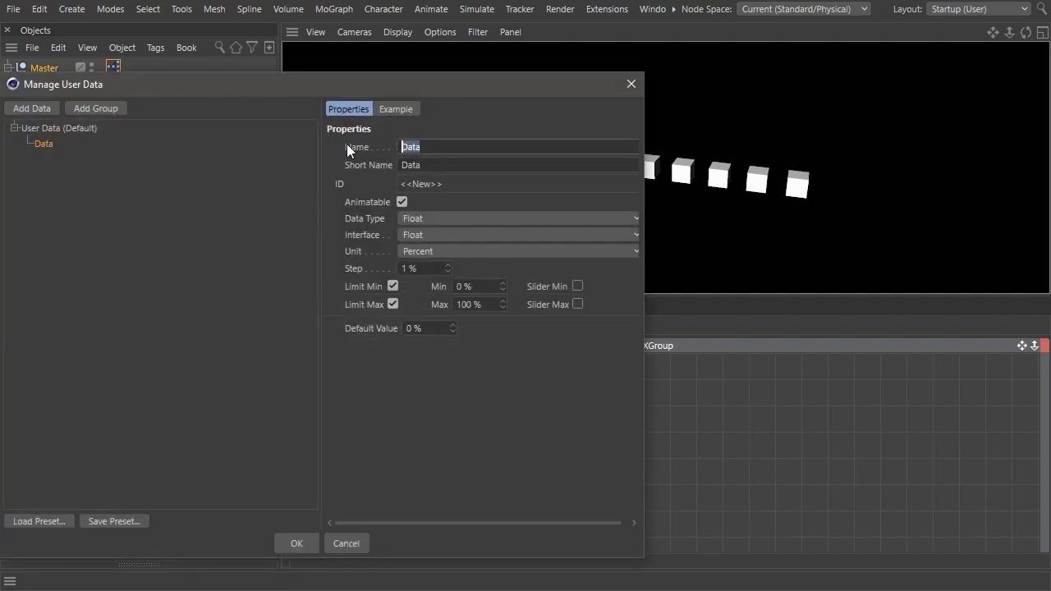
{"action": "type", "text": "Animation"}
{"action": "key", "text": "Tab"}
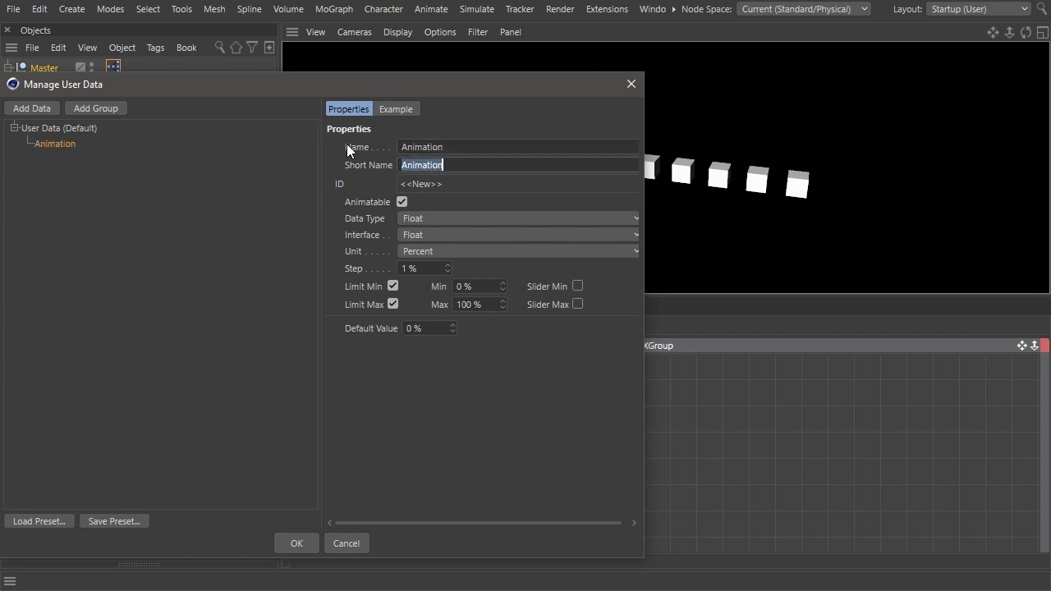
{"action": "left_click", "coordinate": [503, 238]}
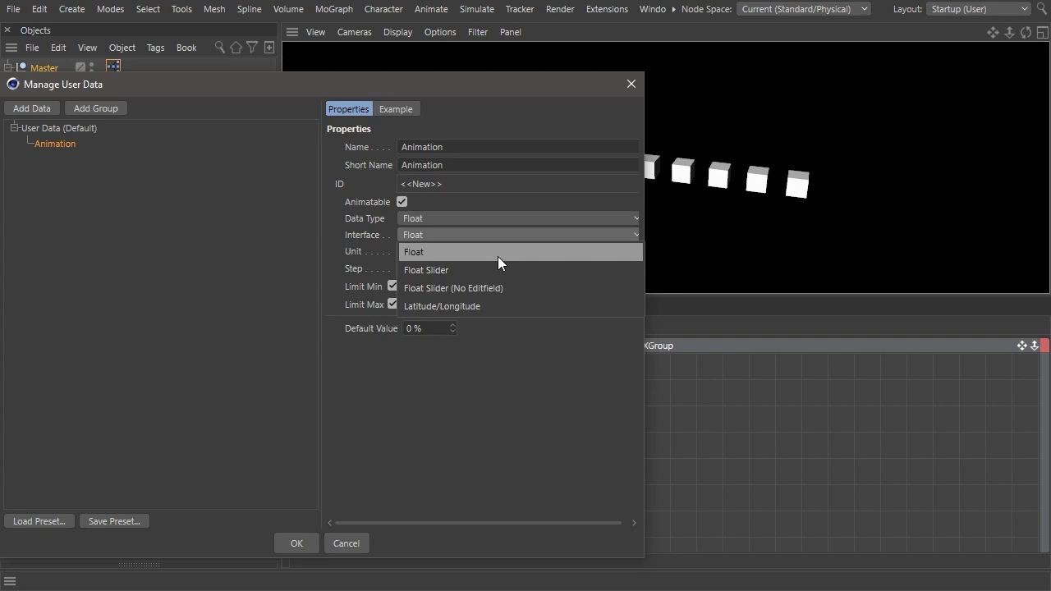
{"action": "left_click", "coordinate": [495, 269]}
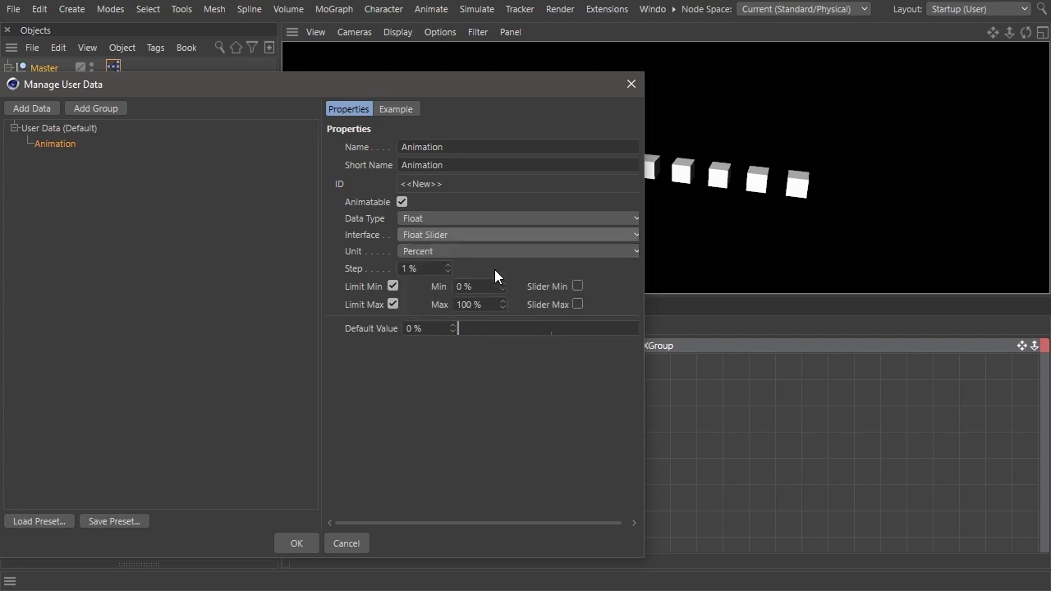
{"action": "left_click", "coordinate": [296, 544]}
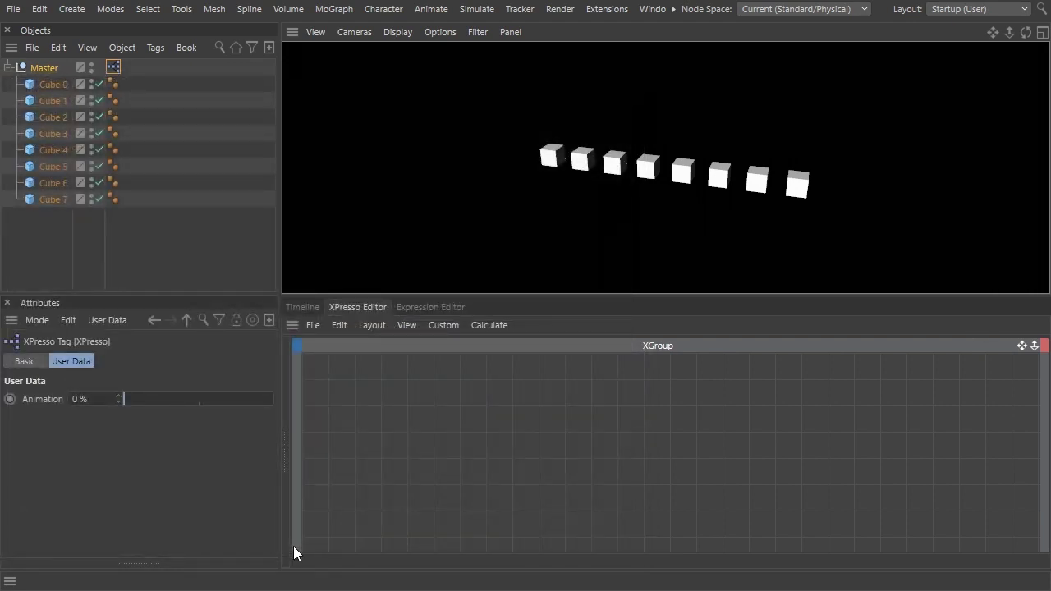
- Add a Hierarchy iterator node to the empty XPresso graph
{"action": "right_click", "coordinate": [333, 384]}
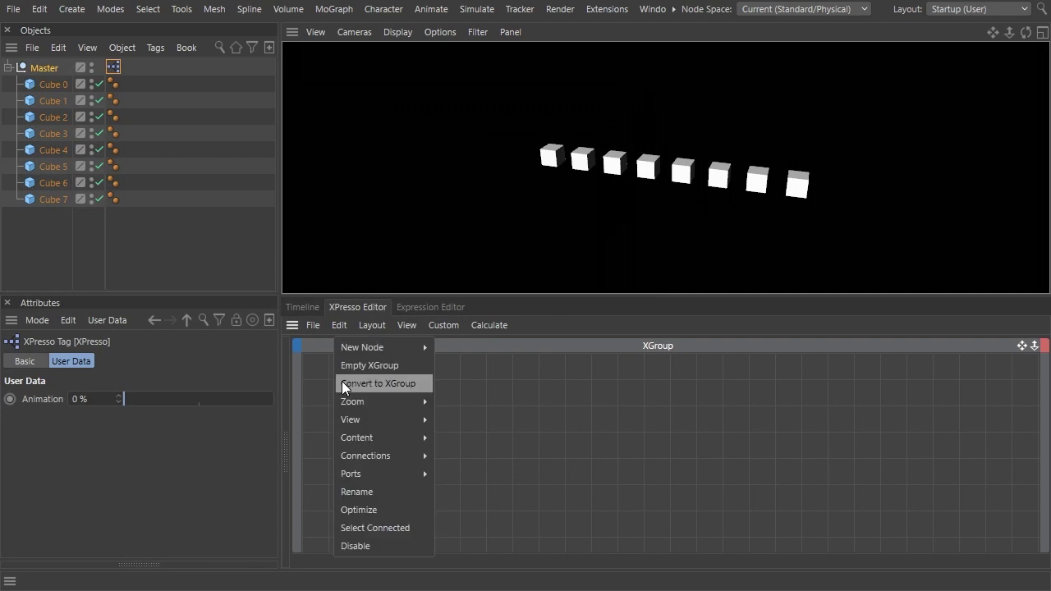
{"action": "mouse_move", "coordinate": [361, 353]}
{"action": "mouse_move", "coordinate": [475, 348]}
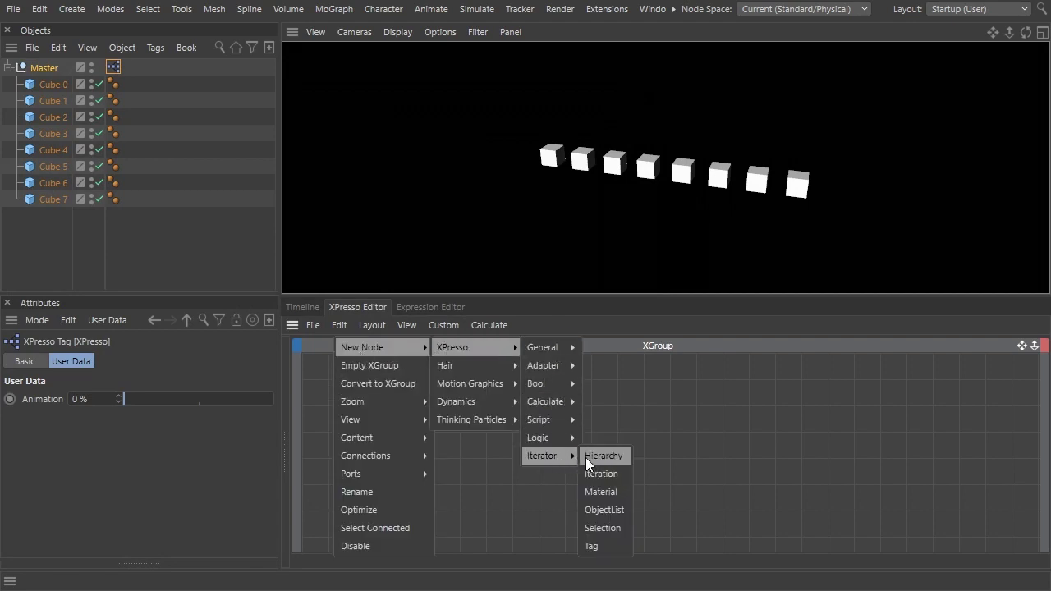
{"action": "left_click", "coordinate": [585, 458]}
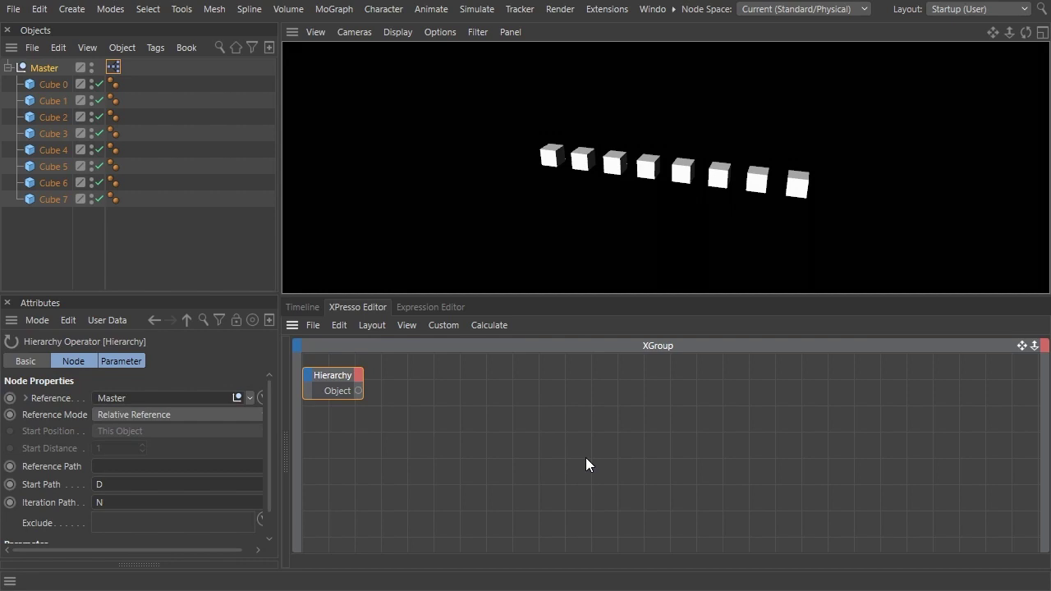
- Add a Count output port to the Hierarchy node and optimize the node's size
{"action": "left_click", "coordinate": [359, 374]}
{"action": "left_click", "coordinate": [366, 381]}
{"action": "right_click", "coordinate": [338, 375]}
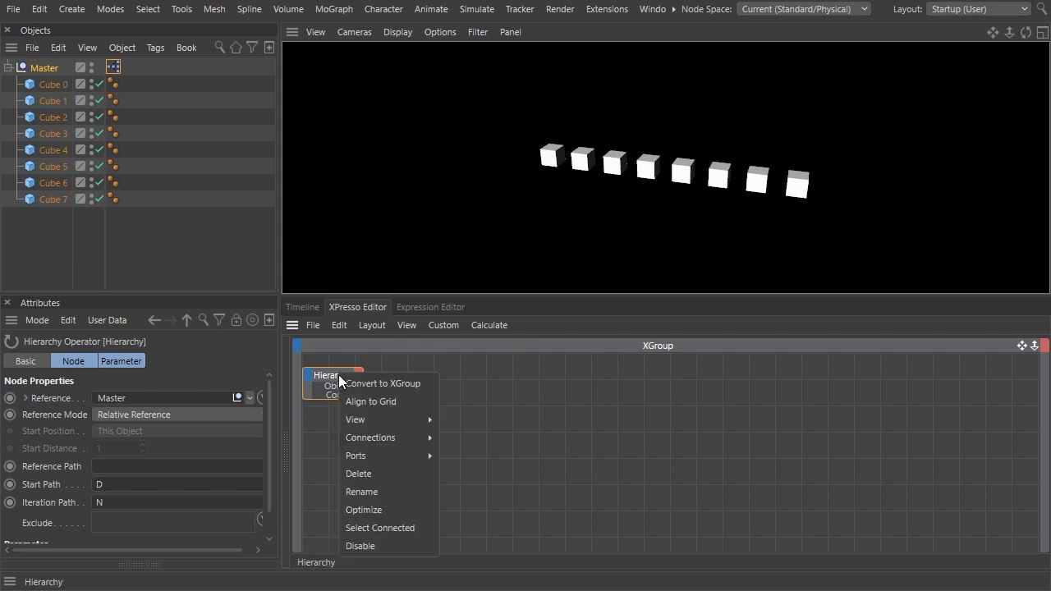
{"action": "left_click", "coordinate": [387, 509]}
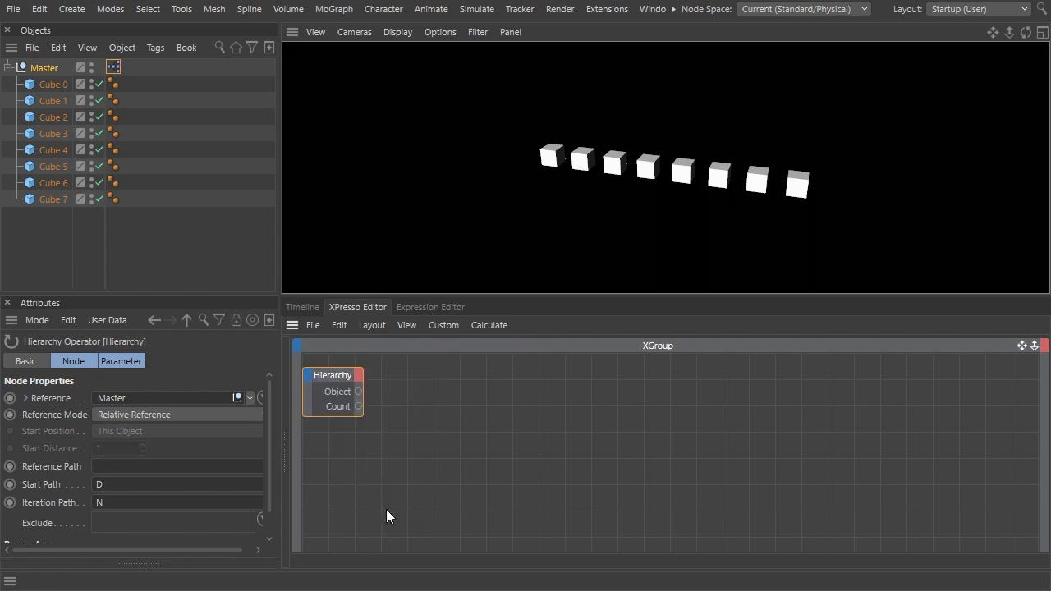
- Add an Object Index node to the XPresso graph, well apart from the Hierarchy node
{"action": "right_click", "coordinate": [608, 389]}
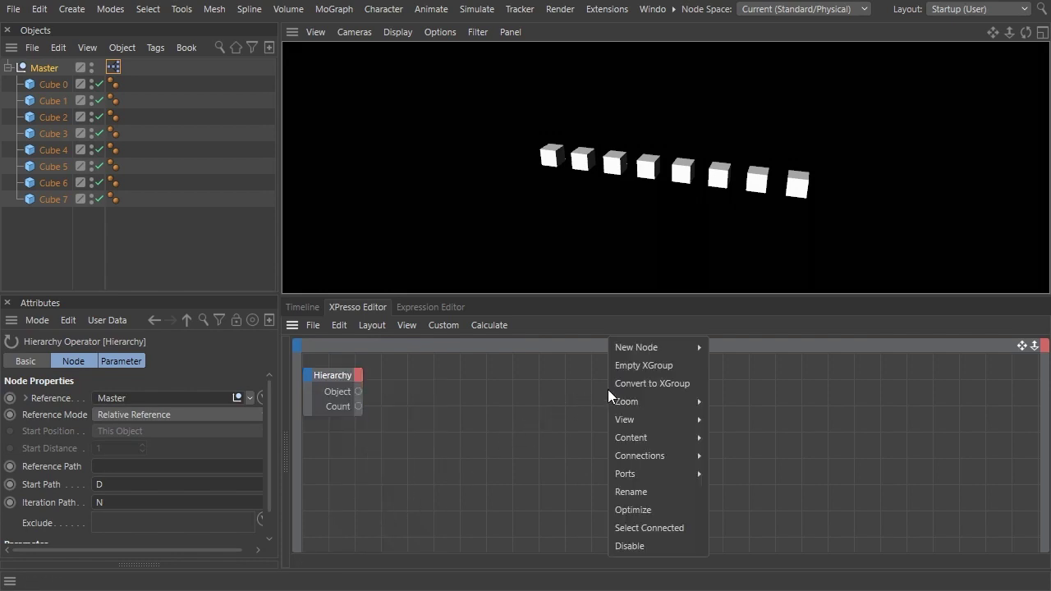
{"action": "mouse_move", "coordinate": [677, 349]}
{"action": "mouse_move", "coordinate": [778, 349]}
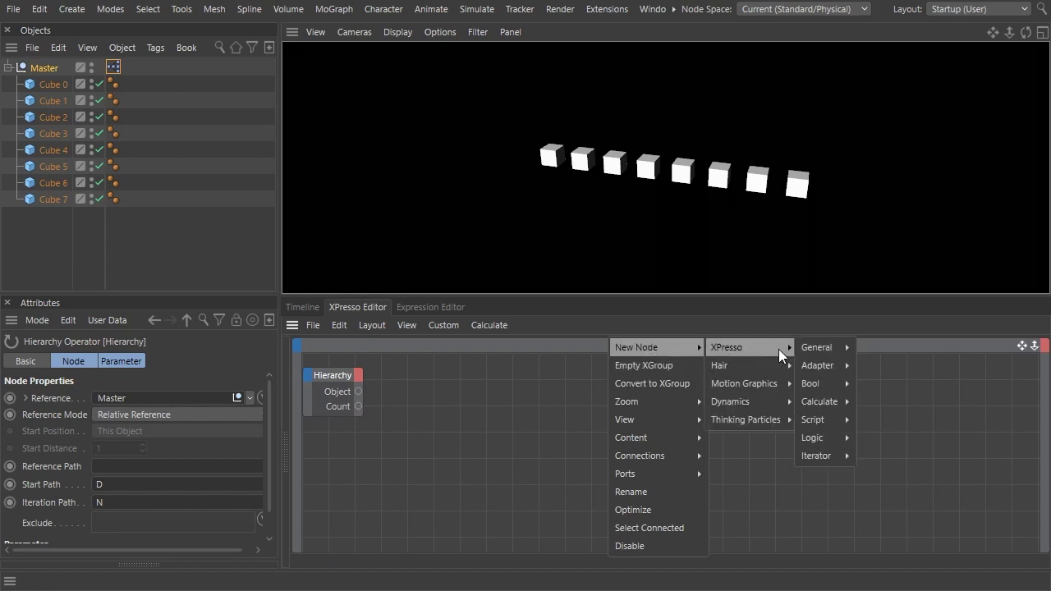
{"action": "mouse_move", "coordinate": [813, 350]}
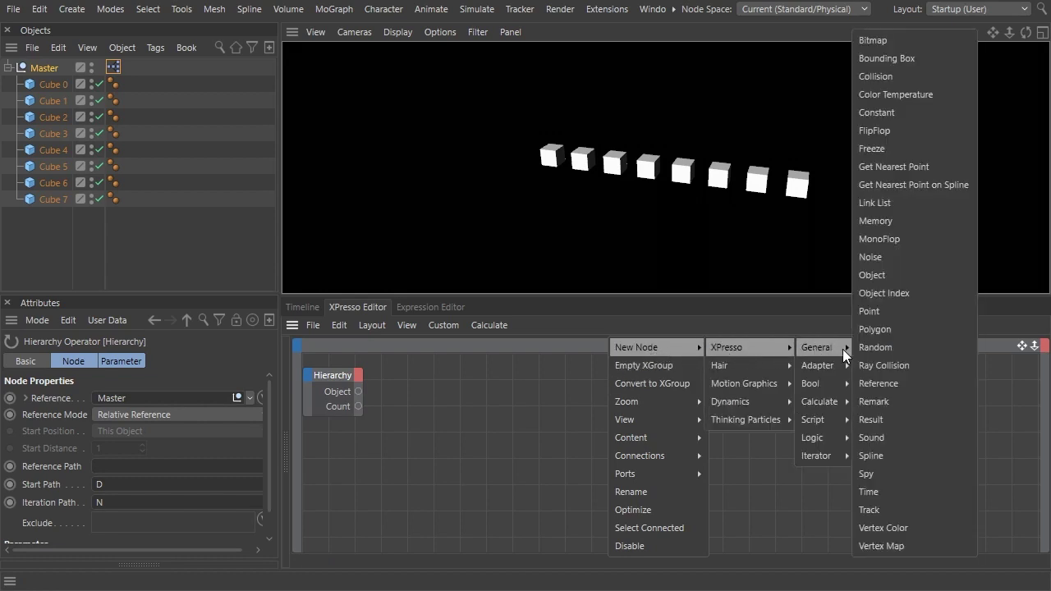
{"action": "left_click", "coordinate": [924, 294]}
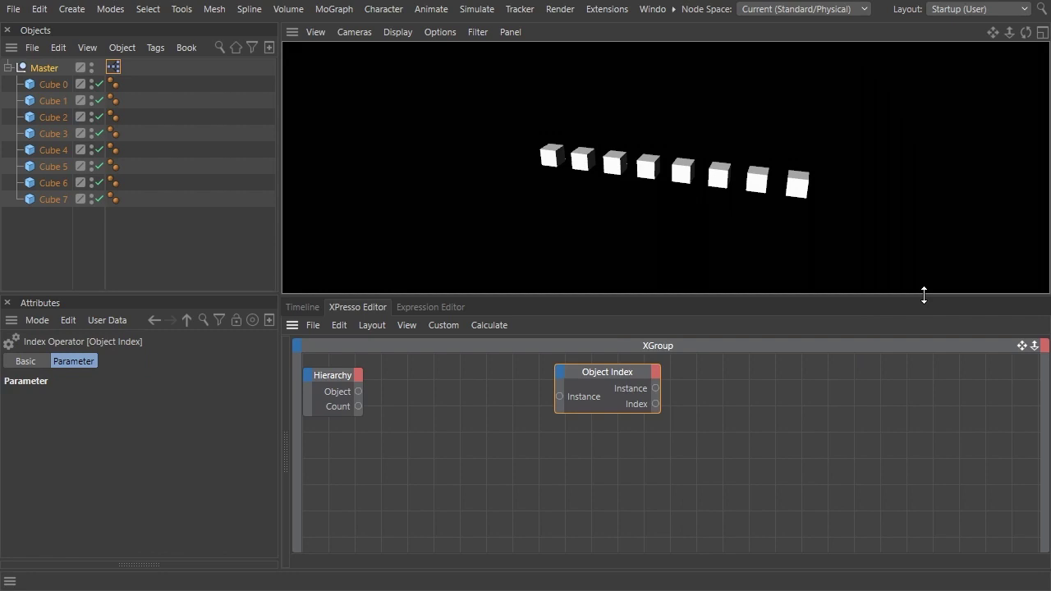
- Connect the Hierarchy node's Object output to the Object Index node's Instance input, and add an Object node to the graph
{"action": "left_click_drag", "start_coordinate": [359, 392], "coordinate": [559, 396]}
{"action": "right_click", "coordinate": [960, 384]}
{"action": "mouse_move", "coordinate": [947, 348]}
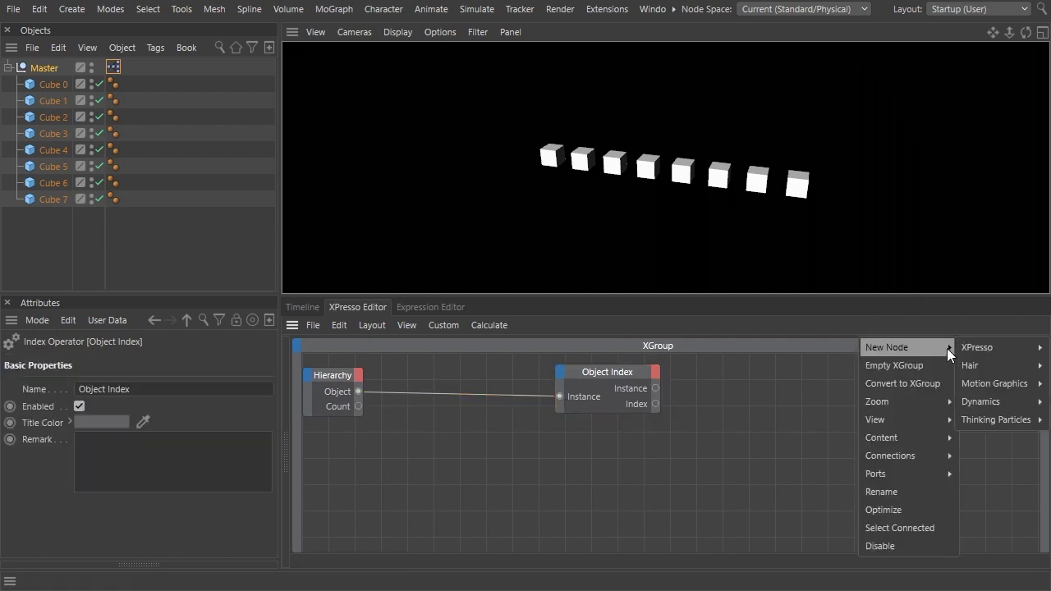
{"action": "mouse_move", "coordinate": [988, 345]}
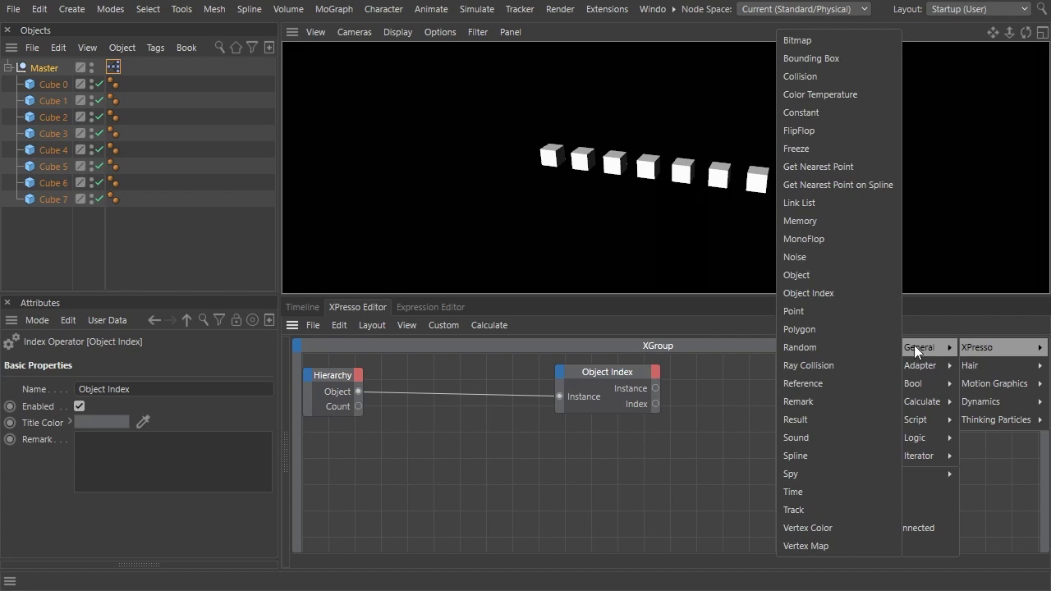
{"action": "left_click", "coordinate": [851, 277]}
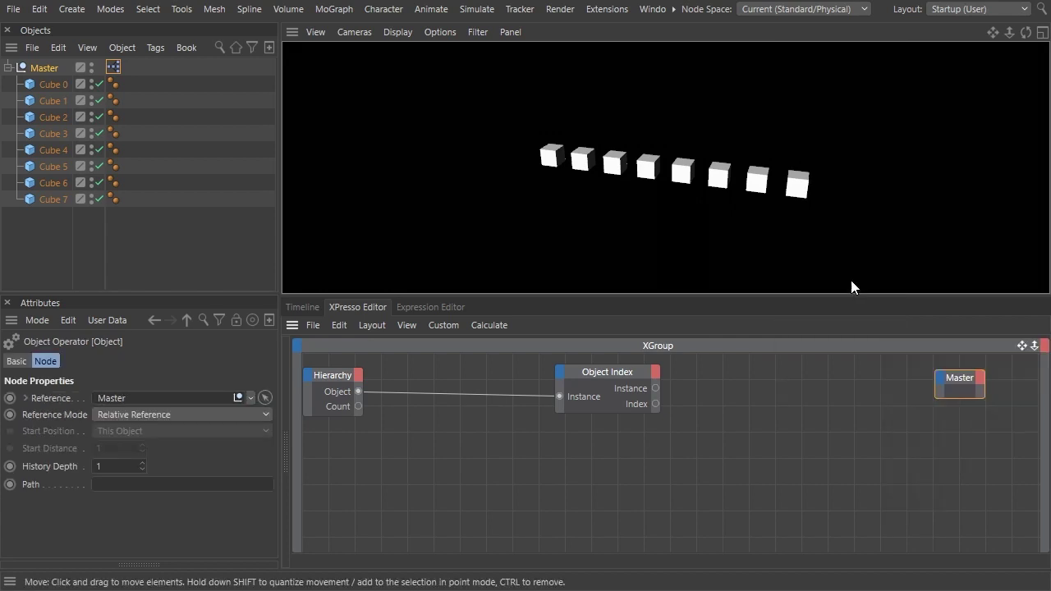
- Try the relative path D on the Object node's reference, and clear the path again
{"action": "left_click", "coordinate": [127, 484]}
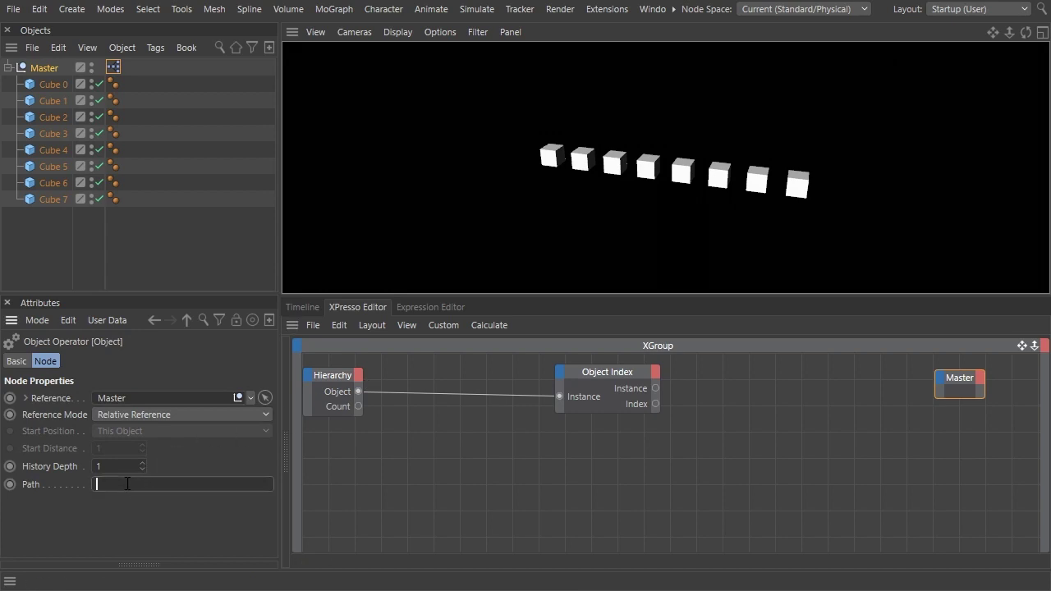
{"action": "type", "text": "D"}
{"action": "key", "text": "Return"}
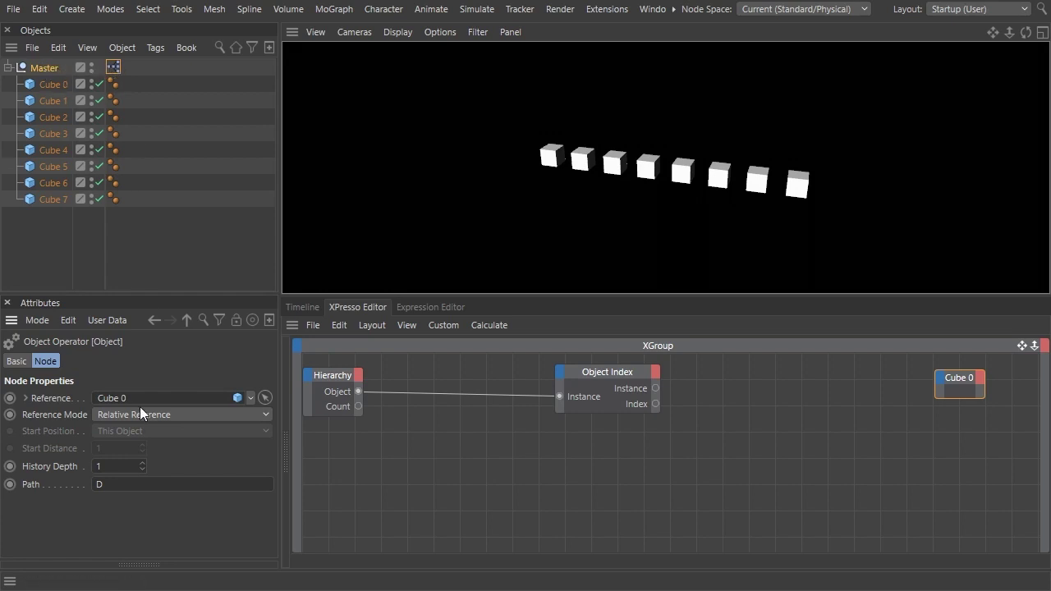
{"action": "left_click", "coordinate": [121, 484]}
{"action": "key", "text": "BackSpace"}
{"action": "key", "text": "Return"}
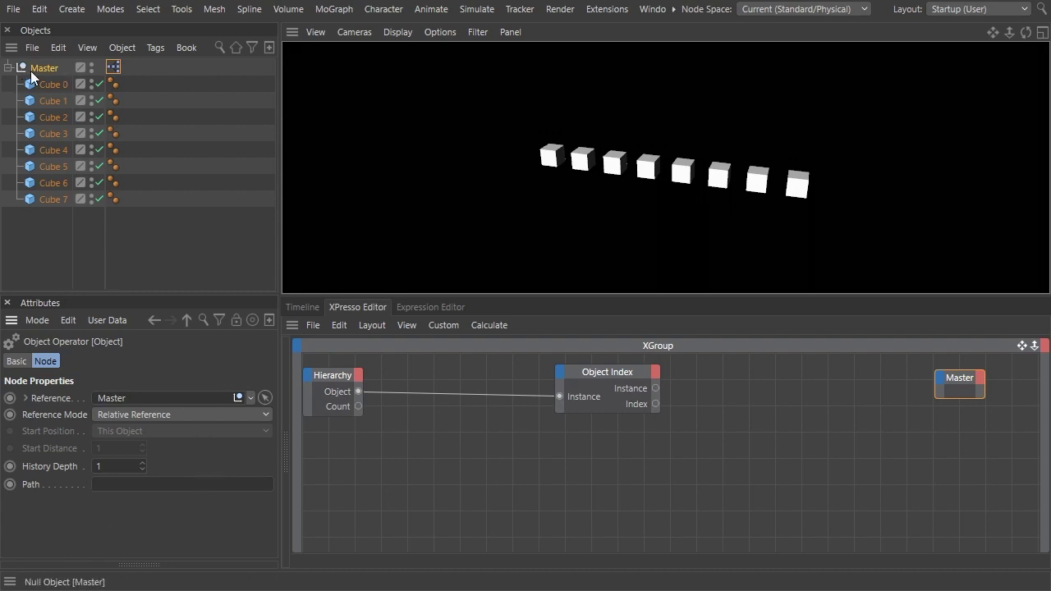
- Try the XPresso tag on Cube 0 and Cube 3 to test the relative reference, and return it to Master
{"action": "left_click", "coordinate": [113, 67]}
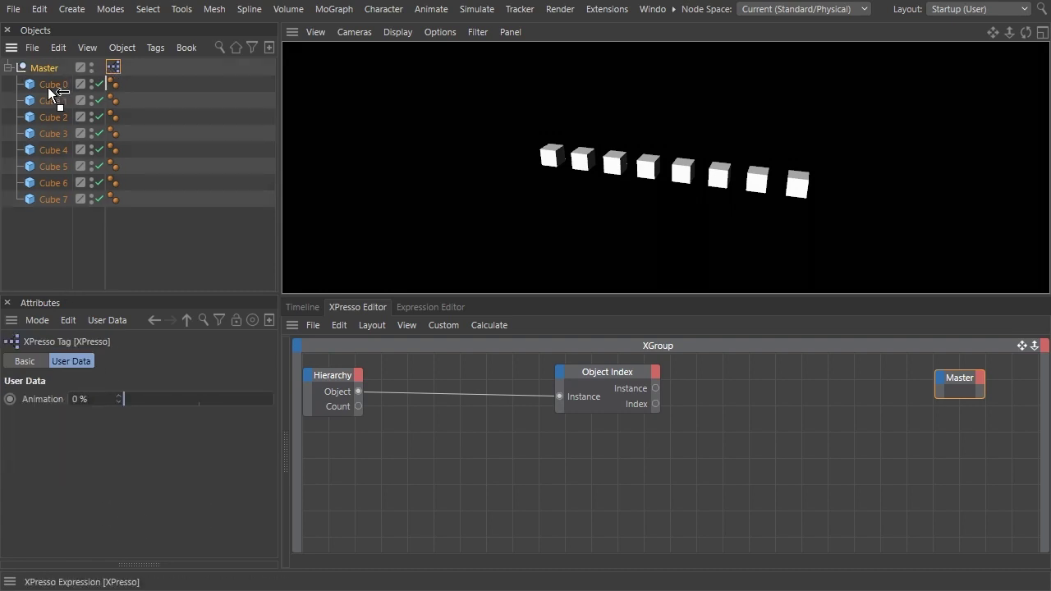
{"action": "left_click_drag", "start_coordinate": [51, 92], "coordinate": [962, 388]}
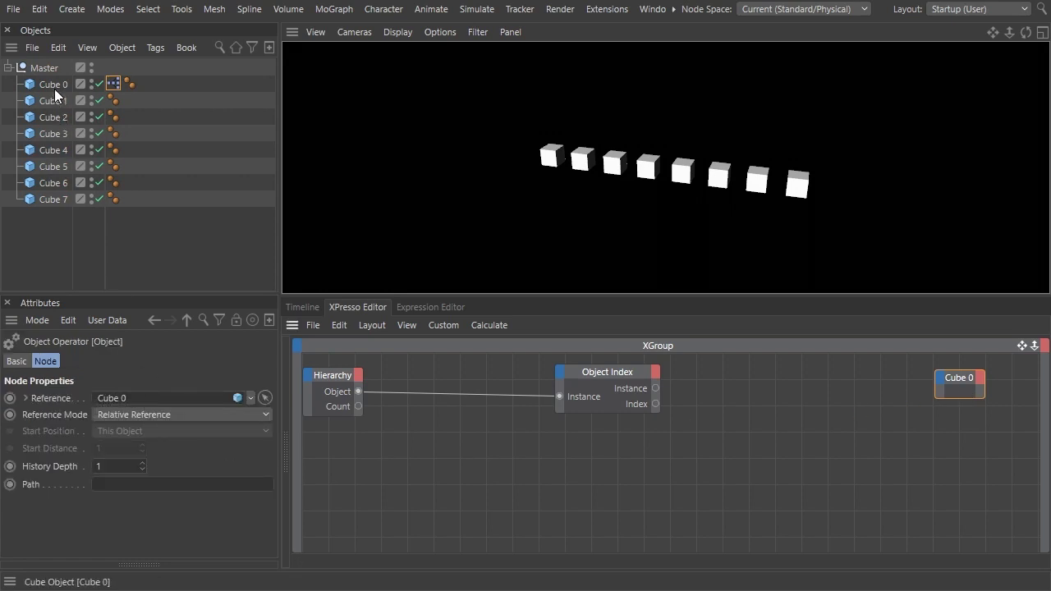
{"action": "left_click_drag", "start_coordinate": [115, 83], "coordinate": [53, 134]}
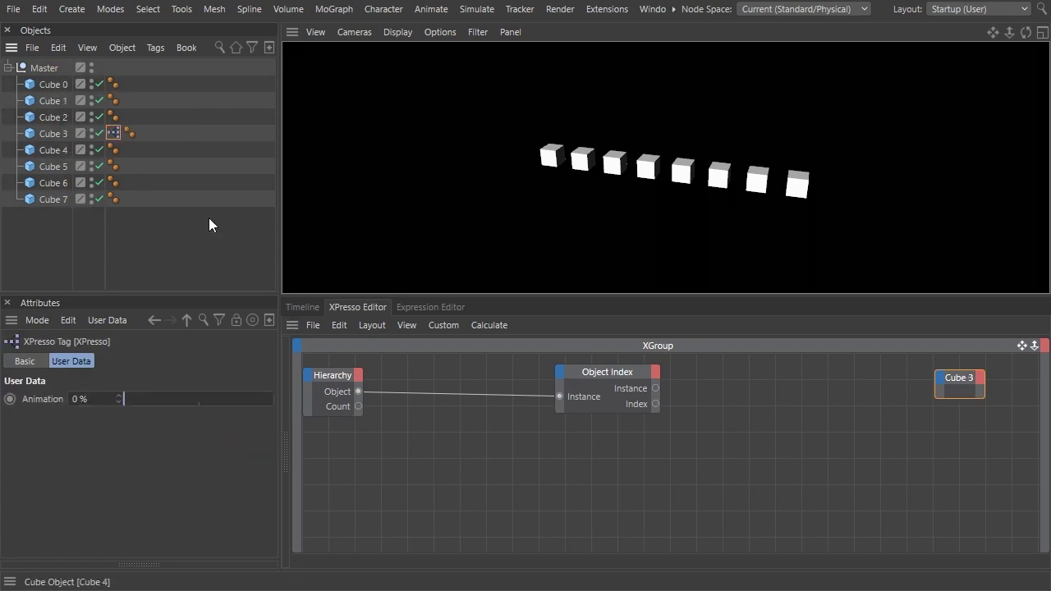
{"action": "left_click", "coordinate": [959, 388]}
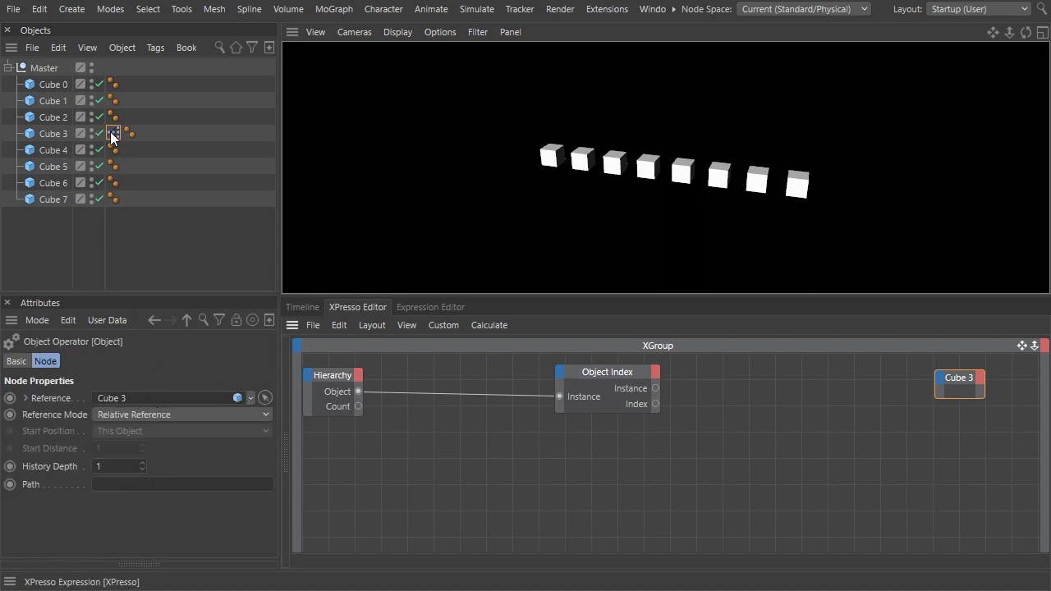
{"action": "mouse_move", "coordinate": [112, 132]}
{"action": "left_mouse_down"}
{"action": "mouse_move", "coordinate": [85, 97]}
{"action": "mouse_move", "coordinate": [47, 74]}
{"action": "left_mouse_up"}
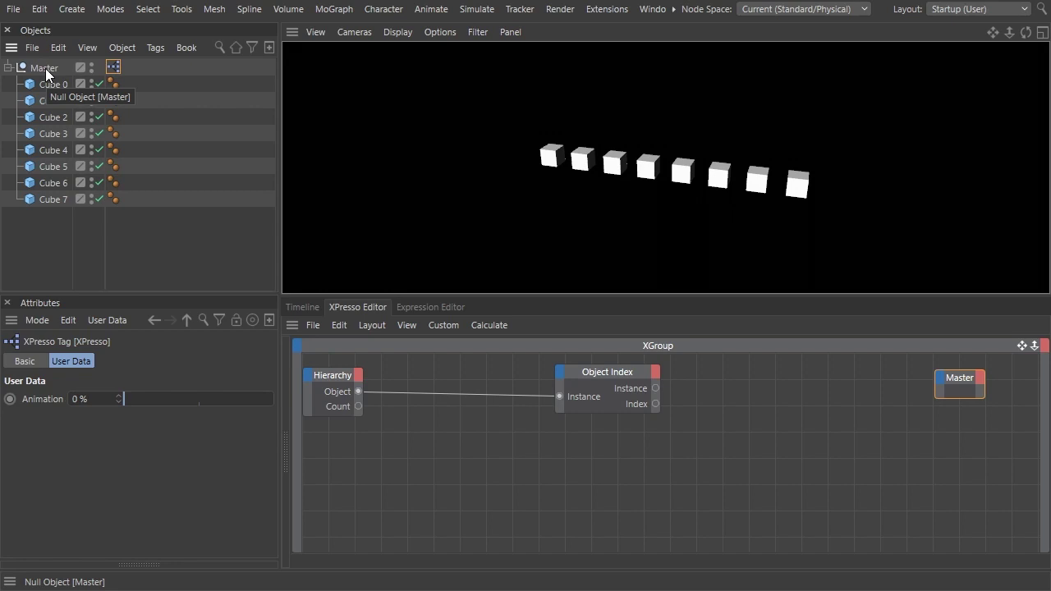
- Try the relative paths D, N, P and U on the Object node's reference
{"action": "left_click", "coordinate": [960, 382]}
{"action": "left_click", "coordinate": [181, 484]}
{"action": "type", "text": "D"}
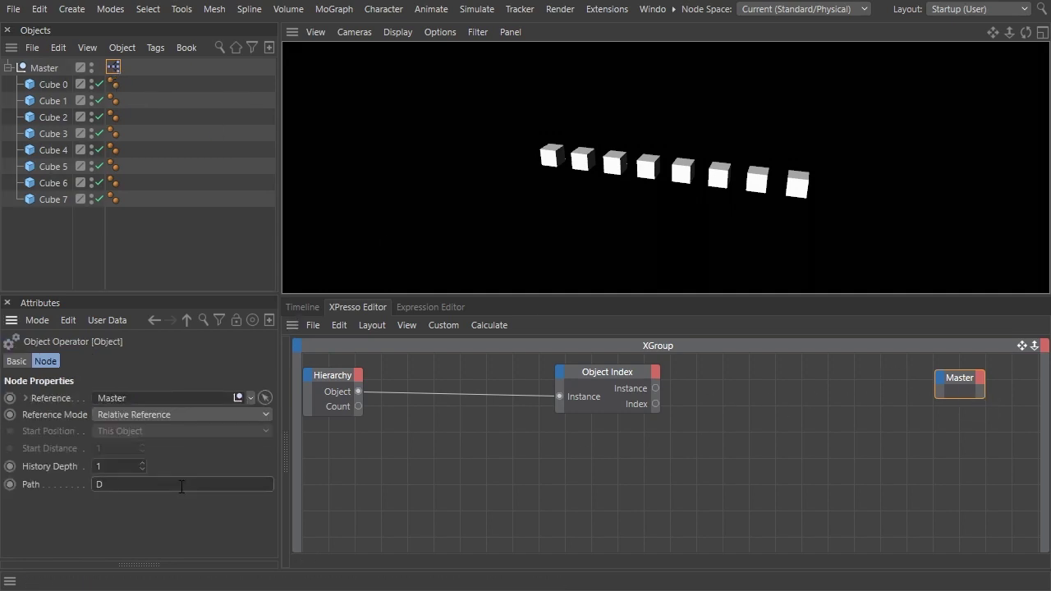
{"action": "key", "text": "Return"}
{"action": "key", "text": "BackSpace"}
{"action": "type", "text": "N"}
{"action": "key", "text": "Return"}
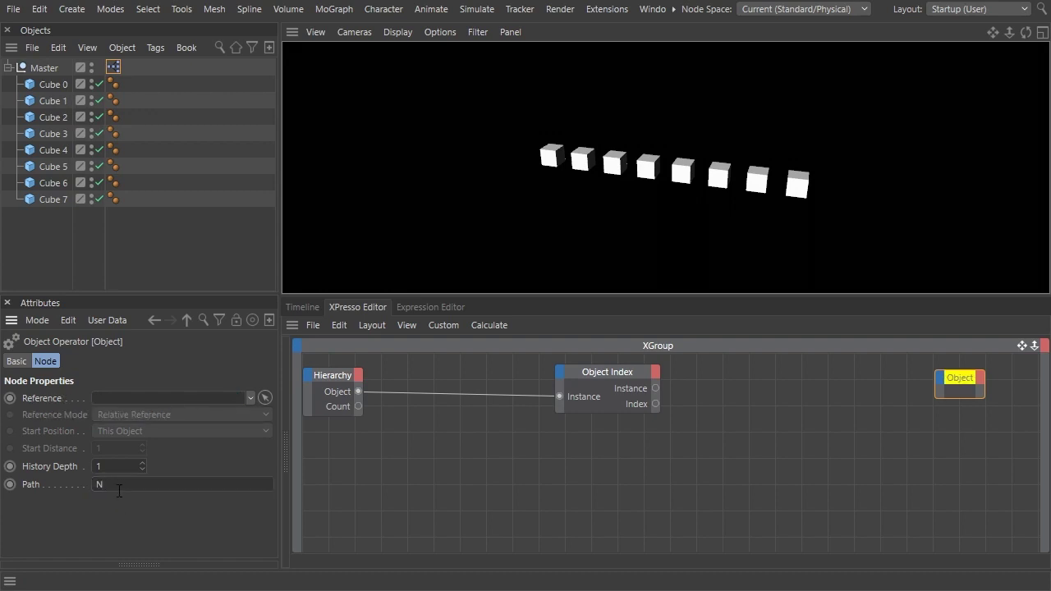
{"action": "left_click_drag", "start_coordinate": [122, 485], "coordinate": [73, 494]}
{"action": "type", "text": "P"}
{"action": "type", "text": "U"}
- Set the Object node's path to D so that it references Master's first child
{"action": "left_click_drag", "start_coordinate": [136, 483], "coordinate": [86, 481]}
{"action": "type", "text": "D"}
{"action": "key", "text": "Return"}
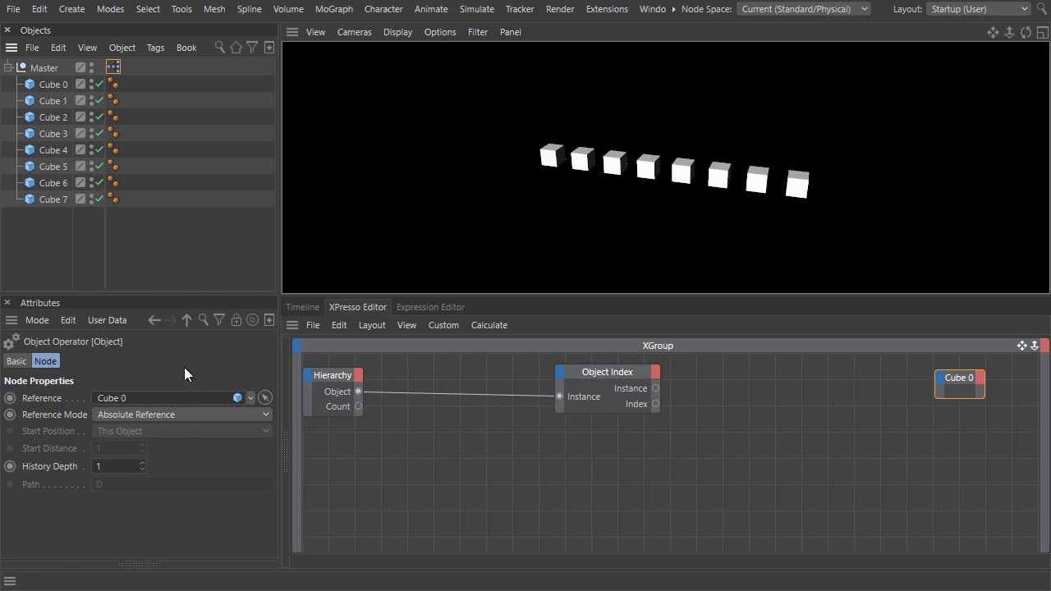
- Delete Cube 0 to test the Object node's reference, and undo the deletion
{"action": "left_click", "coordinate": [48, 85]}
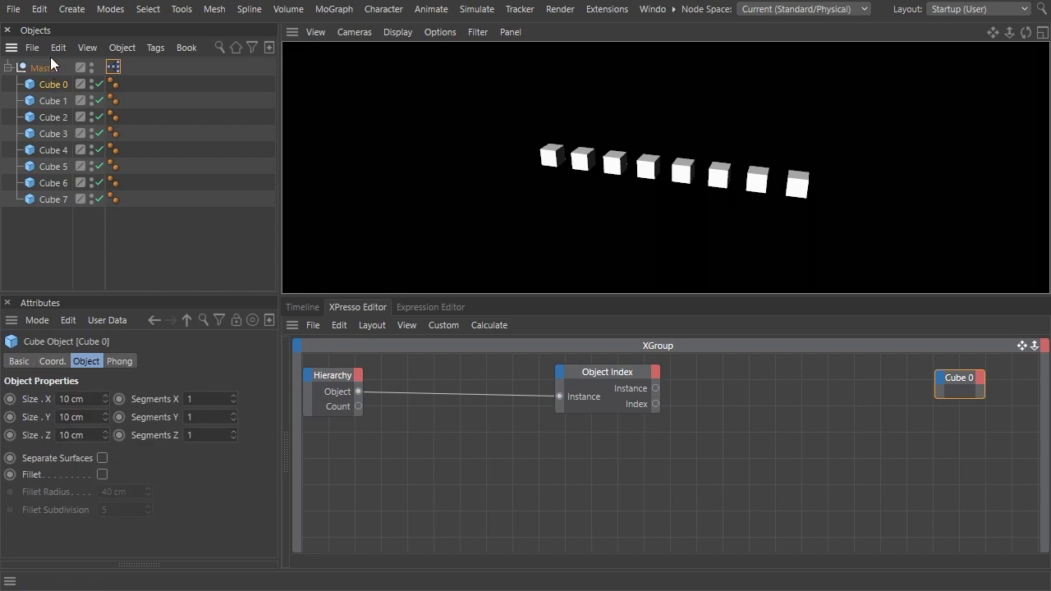
{"action": "left_click", "coordinate": [59, 47]}
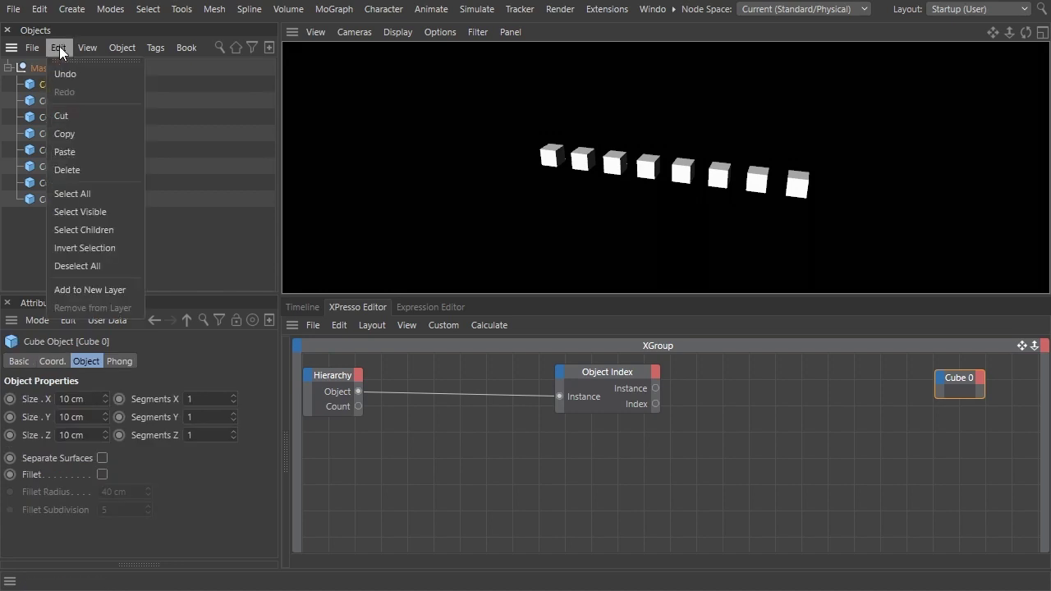
{"action": "left_click", "coordinate": [119, 170]}
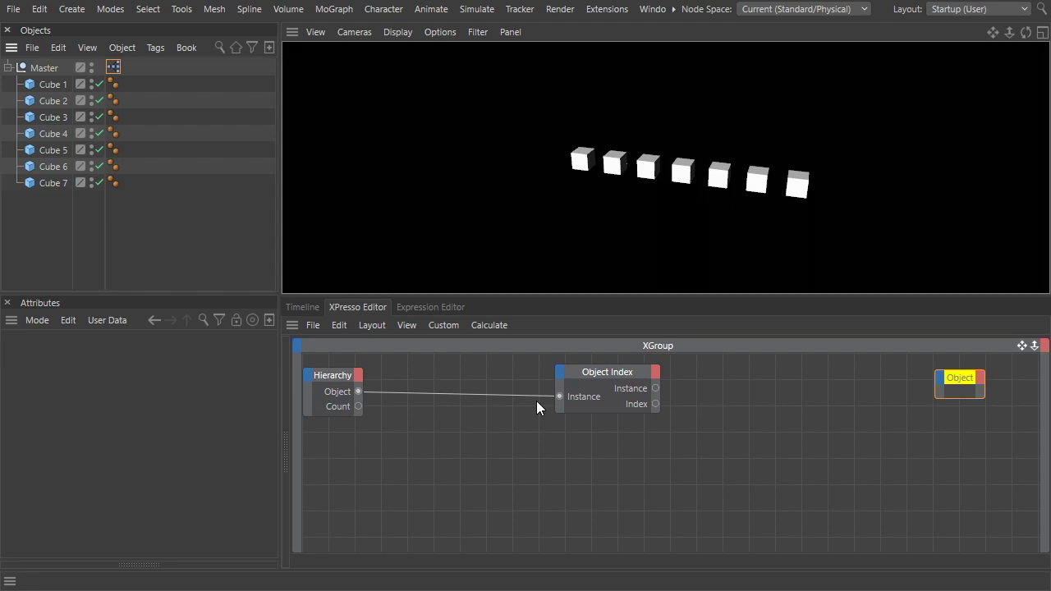
{"action": "left_click", "coordinate": [58, 49]}
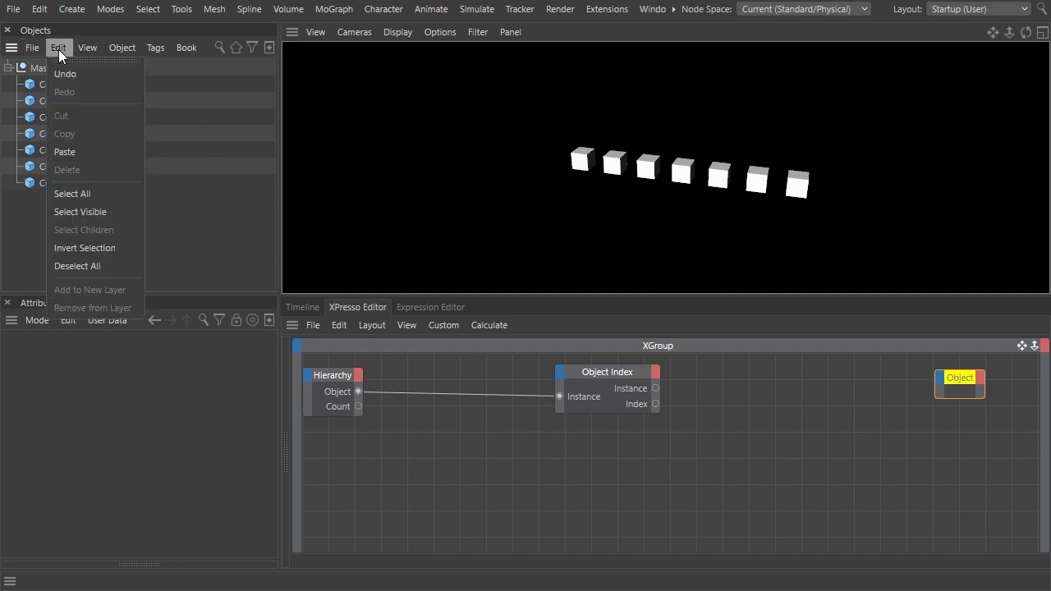
{"action": "left_click", "coordinate": [69, 69]}
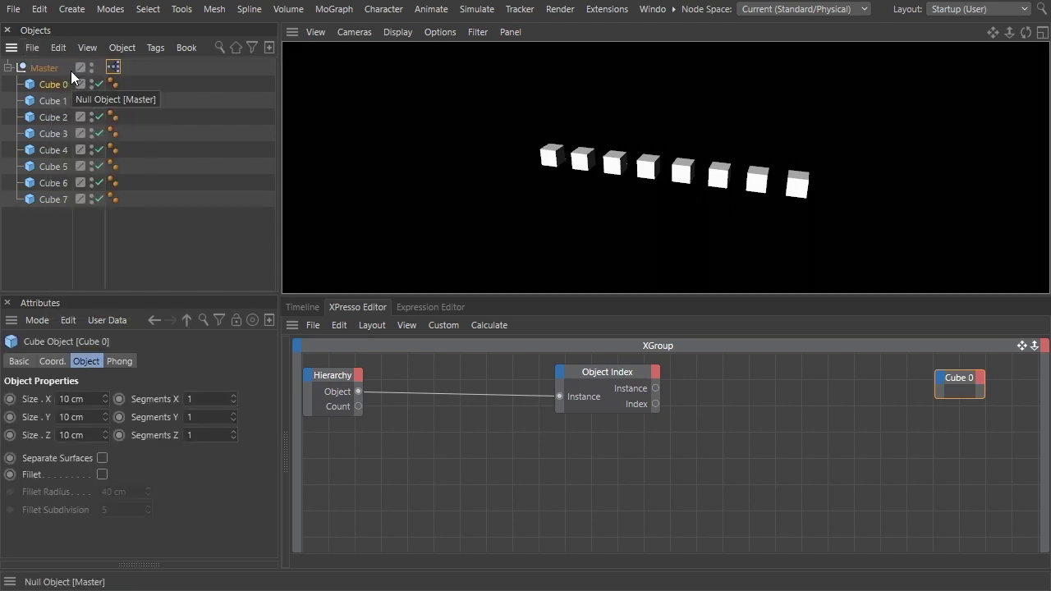
- Set the Cube 0 node to Relative Reference and connect the Object Index node's Instance output to its Object input
{"action": "left_click", "coordinate": [961, 379]}
{"action": "left_click", "coordinate": [151, 414]}
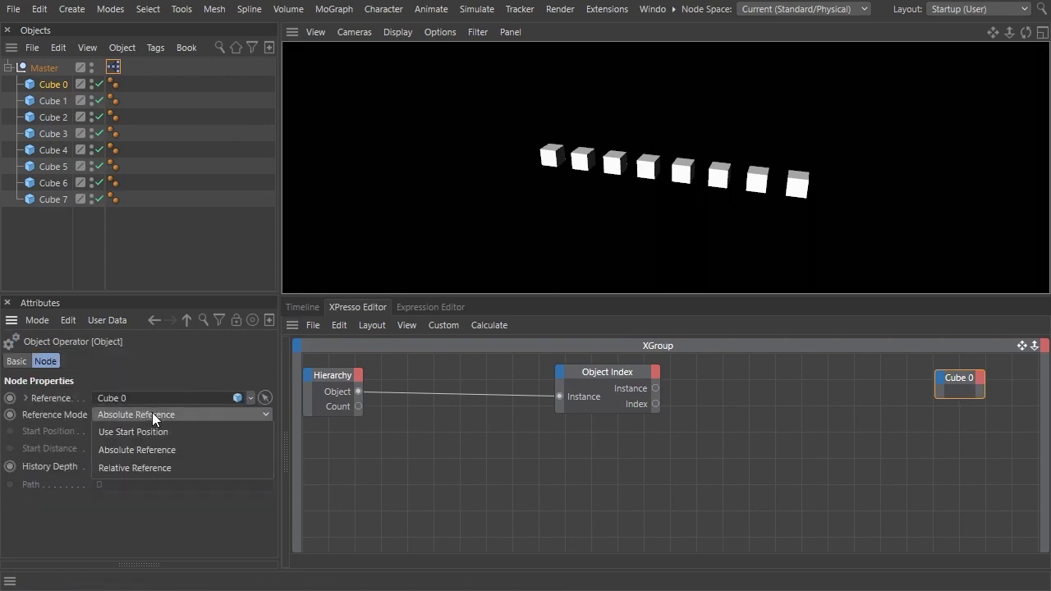
{"action": "left_click", "coordinate": [160, 473]}
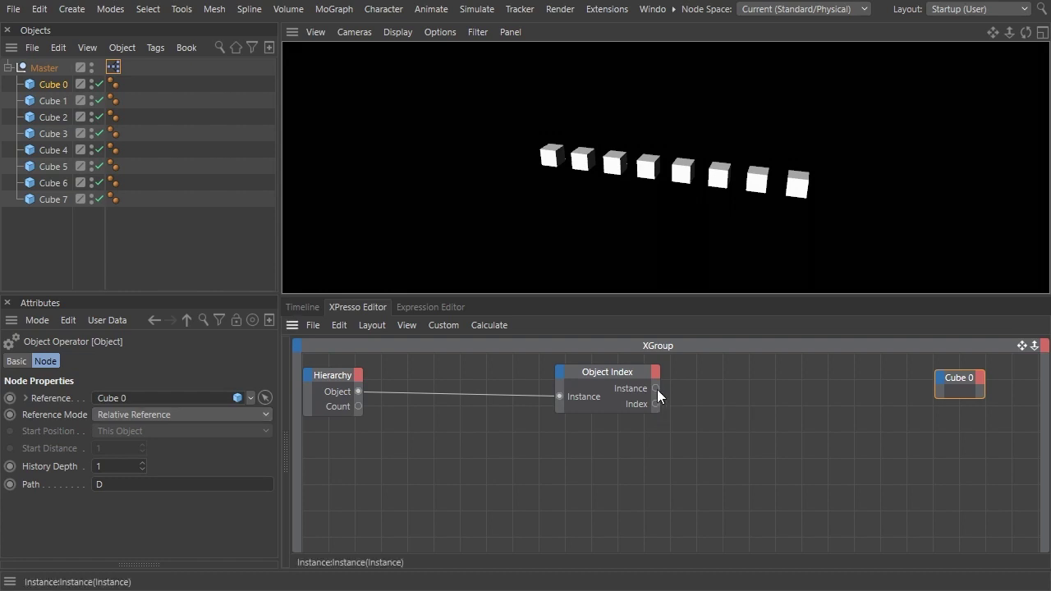
{"action": "left_click_drag", "start_coordinate": [657, 390], "coordinate": [939, 378]}
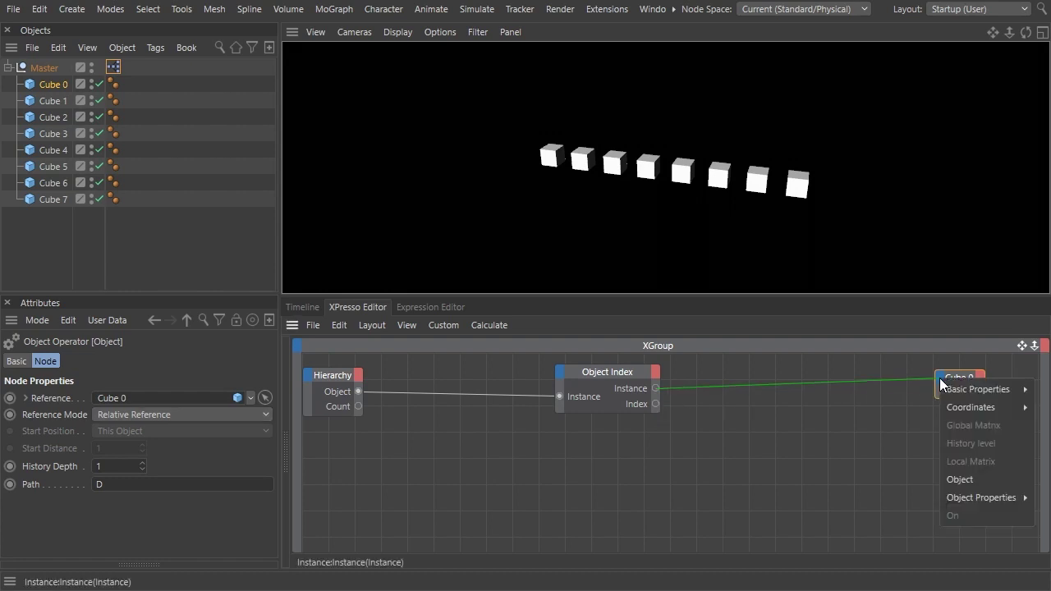
{"action": "left_click", "coordinate": [963, 480]}
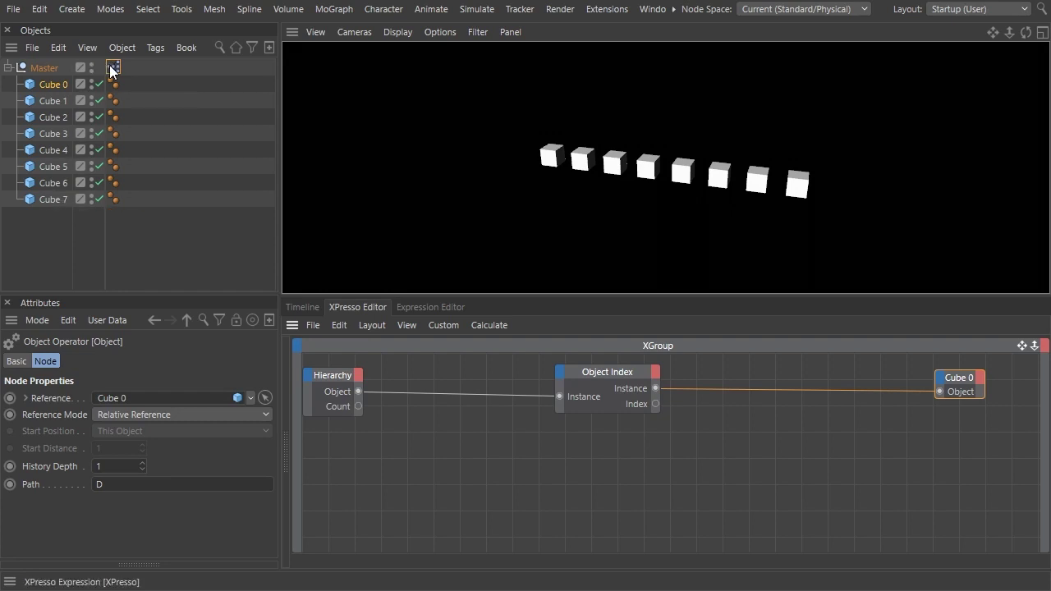
- Add the XPresso tag to the graph as a node with an Animation user data output port
{"action": "left_click_drag", "start_coordinate": [111, 71], "coordinate": [461, 470]}
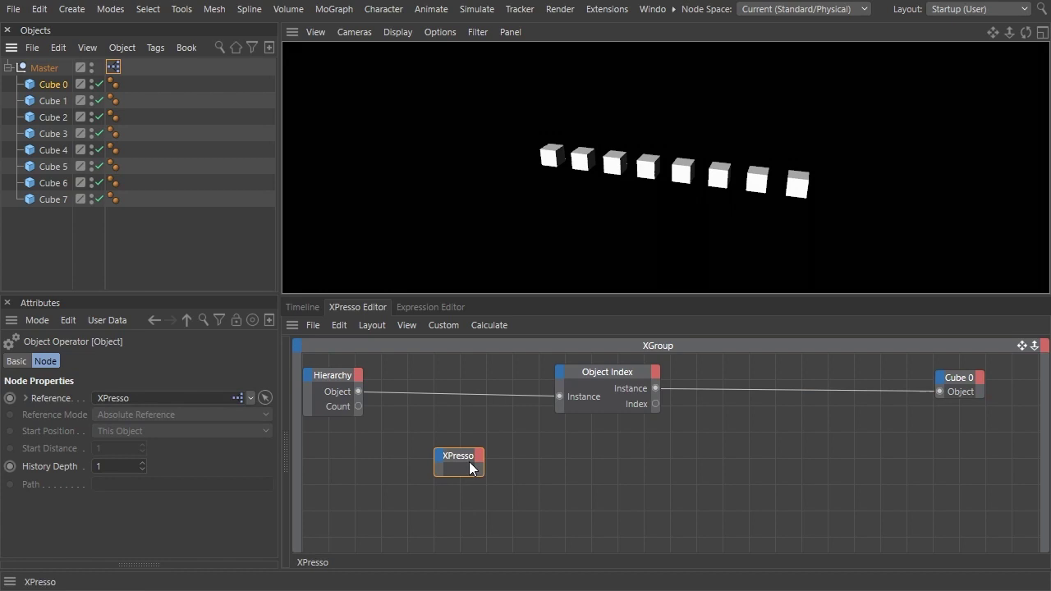
{"action": "left_click", "coordinate": [480, 455]}
{"action": "mouse_move", "coordinate": [497, 501]}
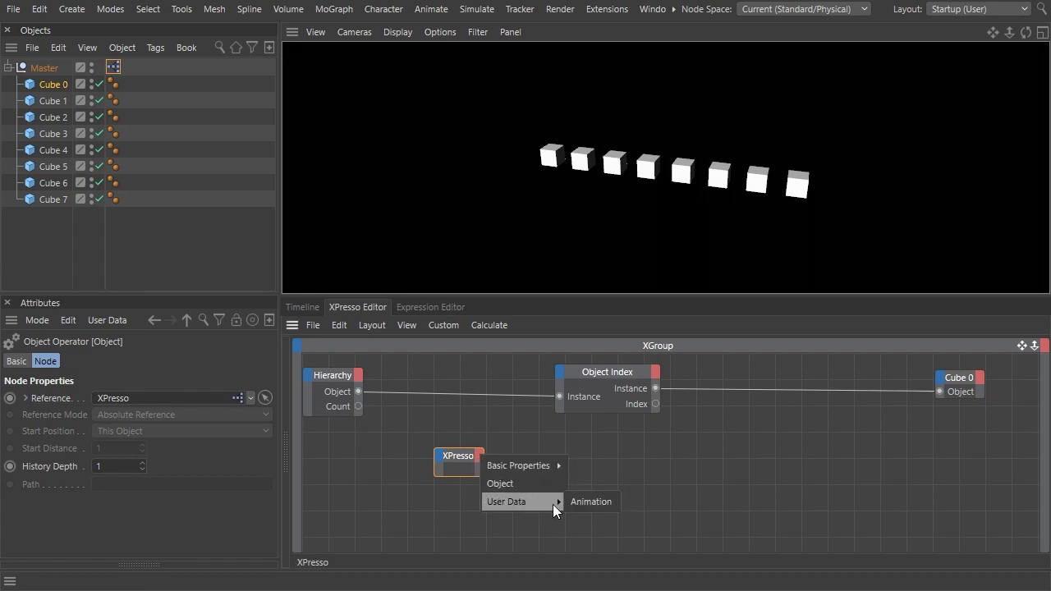
{"action": "left_click", "coordinate": [577, 506]}
- Add a Math node set to Multiply, with the Hierarchy node's Count and the XPresso node's Animation outputs as its inputs
{"action": "right_click", "coordinate": [540, 445]}
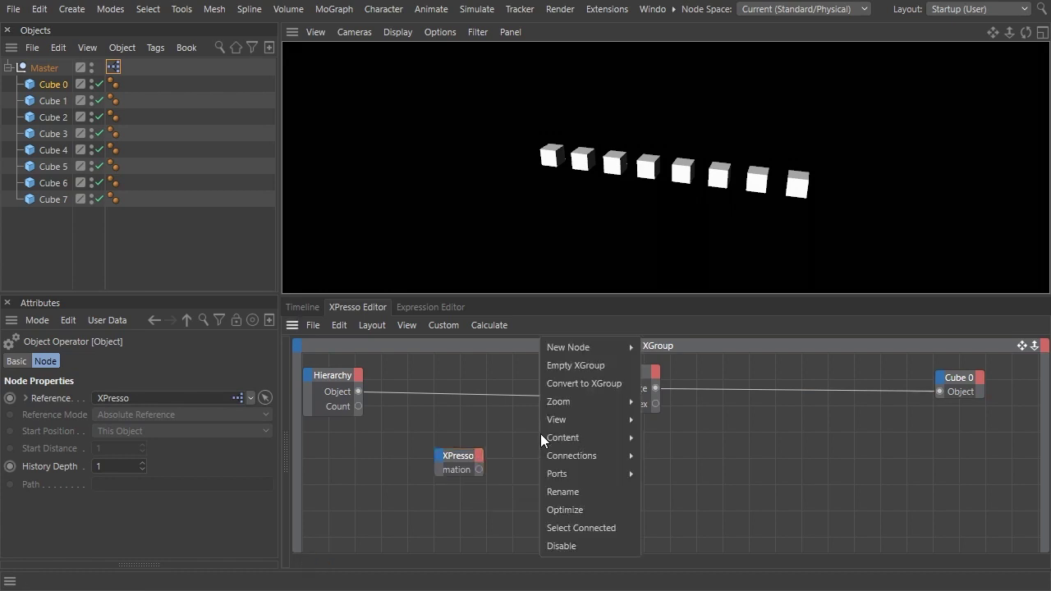
{"action": "mouse_move", "coordinate": [568, 350]}
{"action": "mouse_move", "coordinate": [694, 349]}
{"action": "mouse_move", "coordinate": [770, 400]}
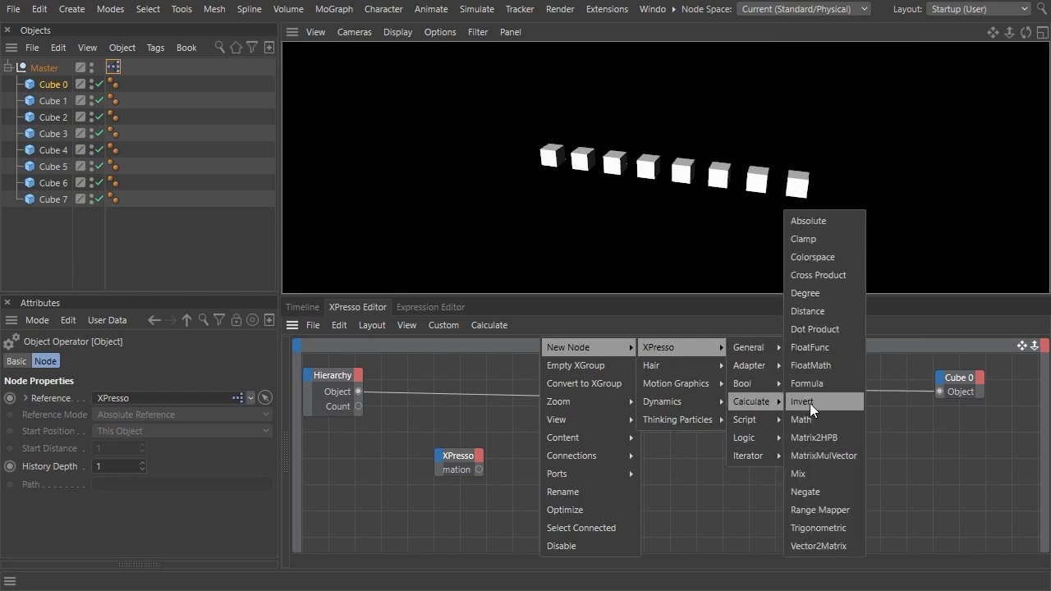
{"action": "left_click", "coordinate": [814, 411]}
{"action": "left_click", "coordinate": [151, 410]}
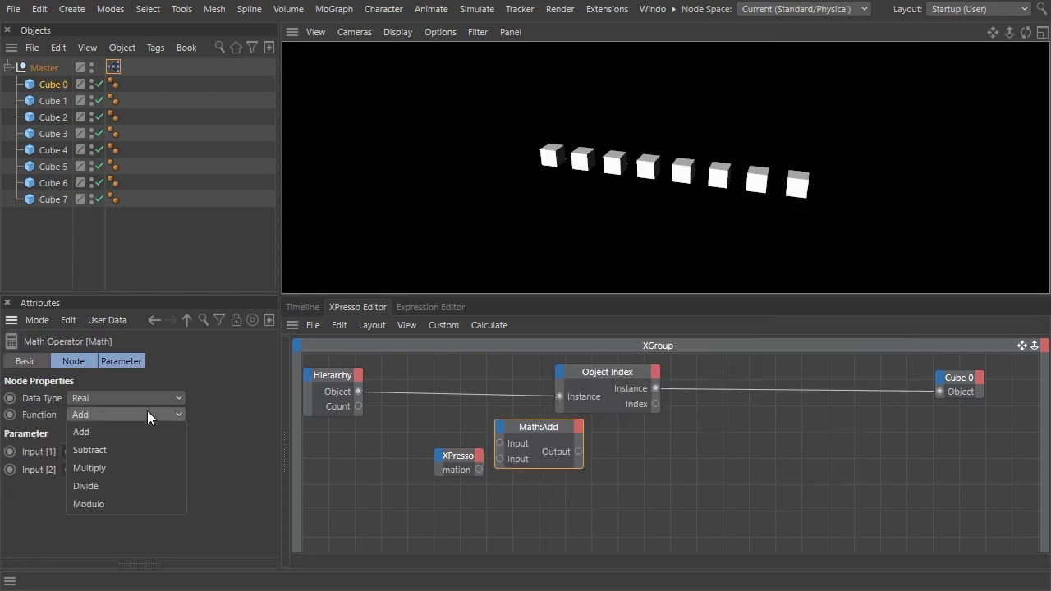
{"action": "left_click", "coordinate": [137, 465]}
{"action": "left_click_drag", "start_coordinate": [479, 469], "coordinate": [499, 459]}
{"action": "left_click_drag", "start_coordinate": [358, 406], "coordinate": [500, 444]}
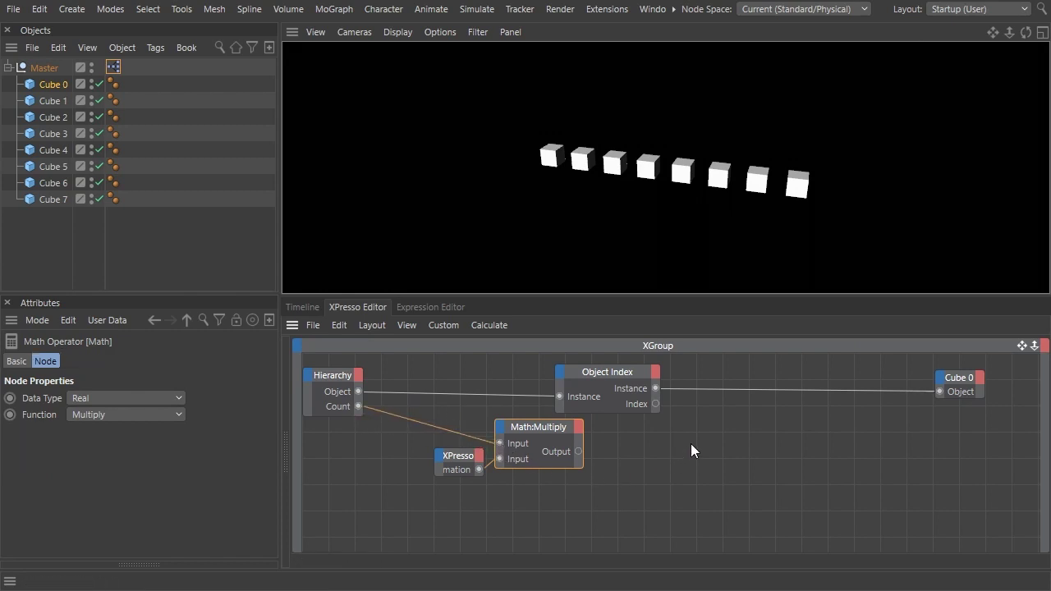
- Duplicate the Math node as Subtract, with the Multiply output in its first input and the Object Index node's Index in its second
{"action": "key", "text": "ctrl+c"}
{"action": "key", "text": "ctrl+v"}
{"action": "left_click", "coordinate": [86, 415]}
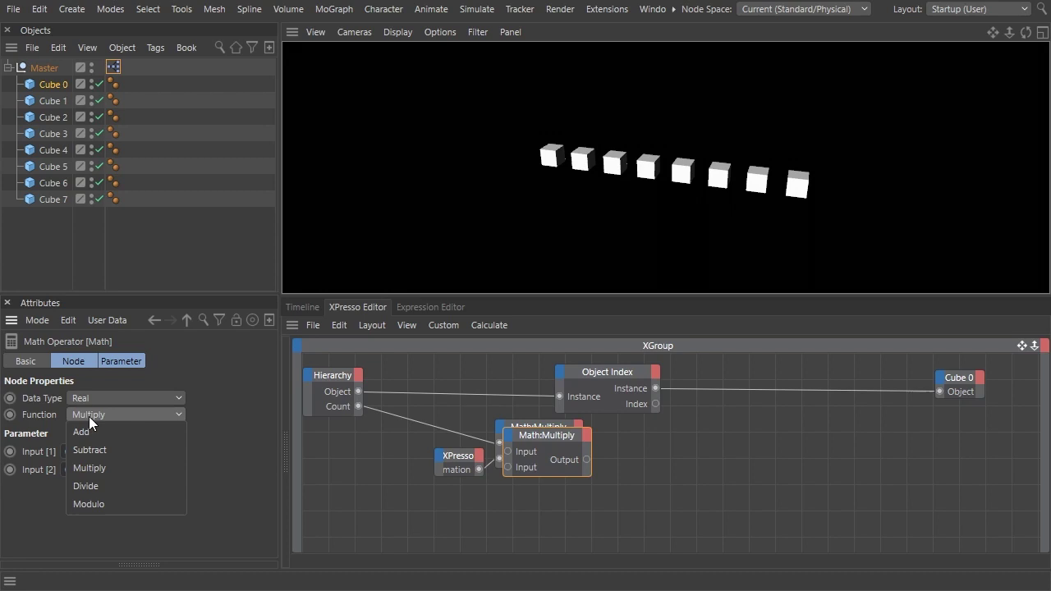
{"action": "left_click", "coordinate": [128, 448]}
{"action": "left_click_drag", "start_coordinate": [656, 404], "coordinate": [714, 432]}
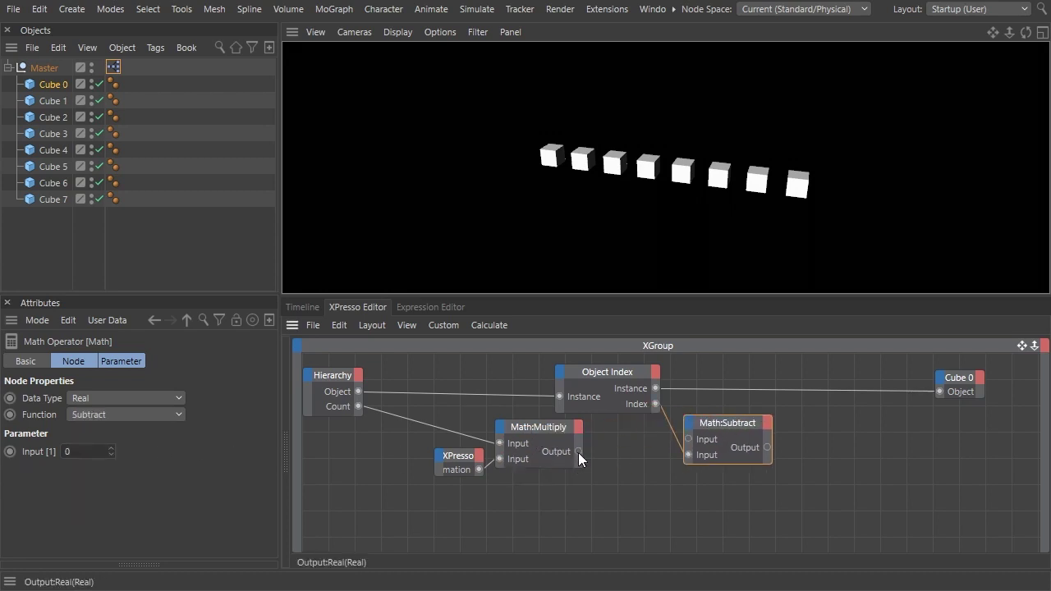
{"action": "left_click_drag", "start_coordinate": [578, 452], "coordinate": [690, 438]}
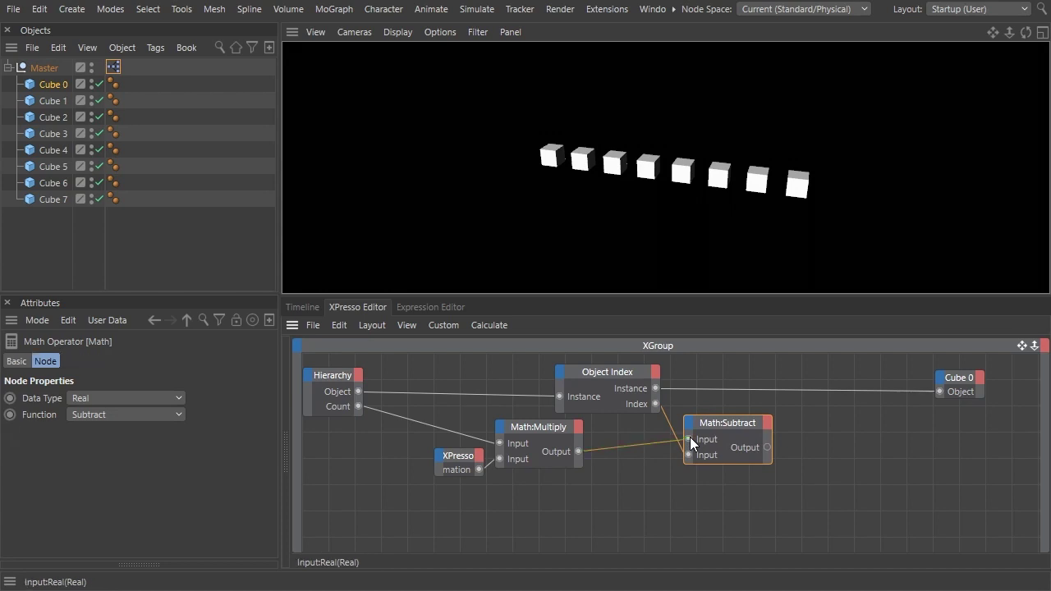
- Connect the Subtract output to a Position . Y input on the Cube 0 node and optimize the node's size
{"action": "left_click_drag", "start_coordinate": [758, 448], "coordinate": [939, 376]}
{"action": "mouse_move", "coordinate": [968, 410]}
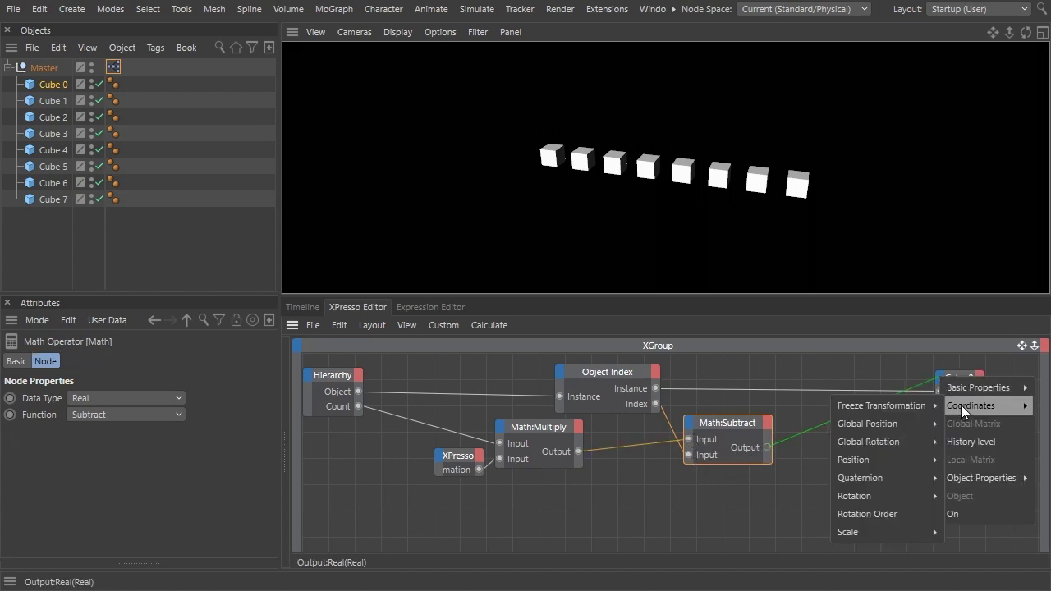
{"action": "mouse_move", "coordinate": [876, 462]}
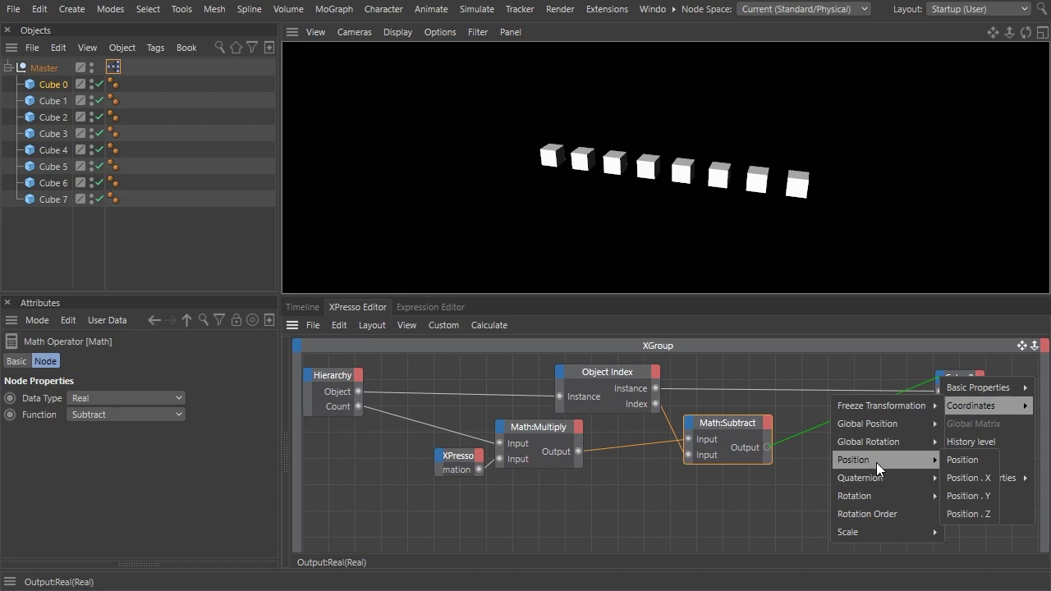
{"action": "left_click", "coordinate": [962, 491]}
{"action": "left_click", "coordinate": [963, 378]}
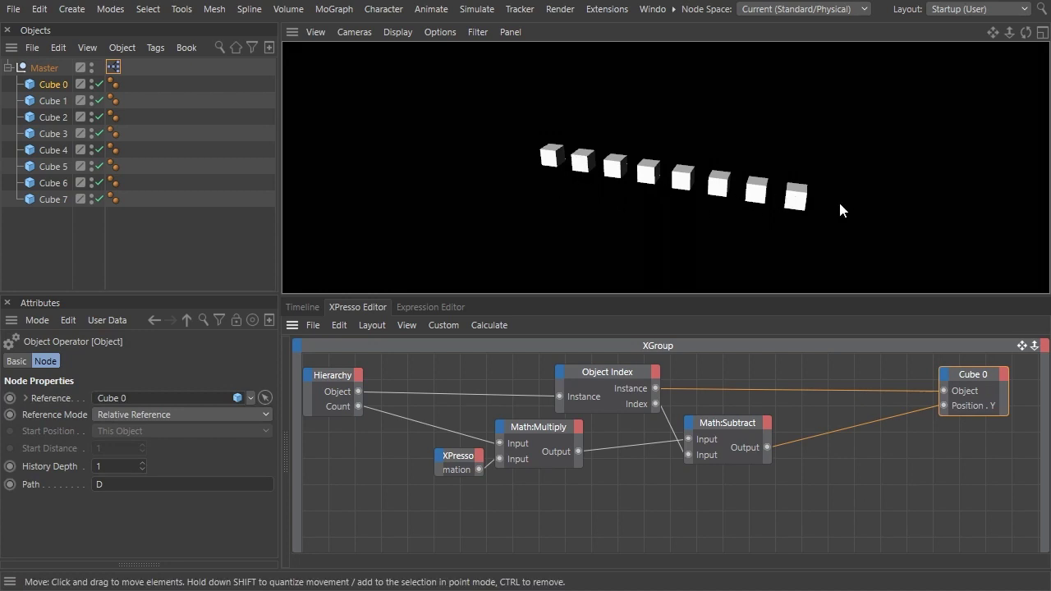
- Duplicate the Multiply node, insert it between Subtract and Cube 0's Position . Y with its second input at 50, and test the Animation slider
{"action": "left_click_drag", "start_coordinate": [563, 429], "coordinate": [885, 429], "text": "ctrl"}
{"action": "left_click", "coordinate": [82, 470]}
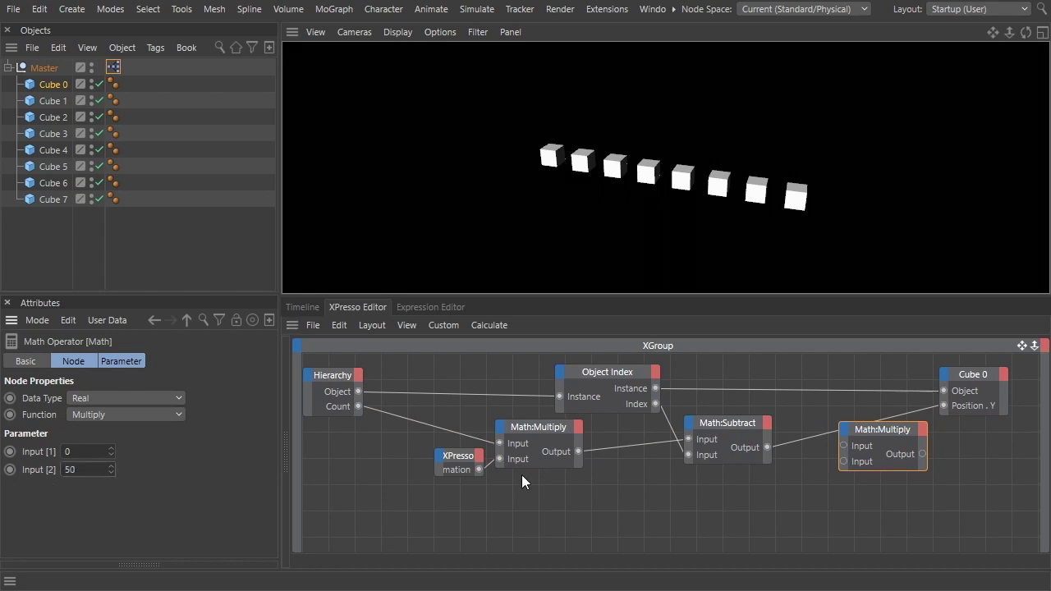
{"action": "left_click_drag", "start_coordinate": [768, 446], "coordinate": [844, 446]}
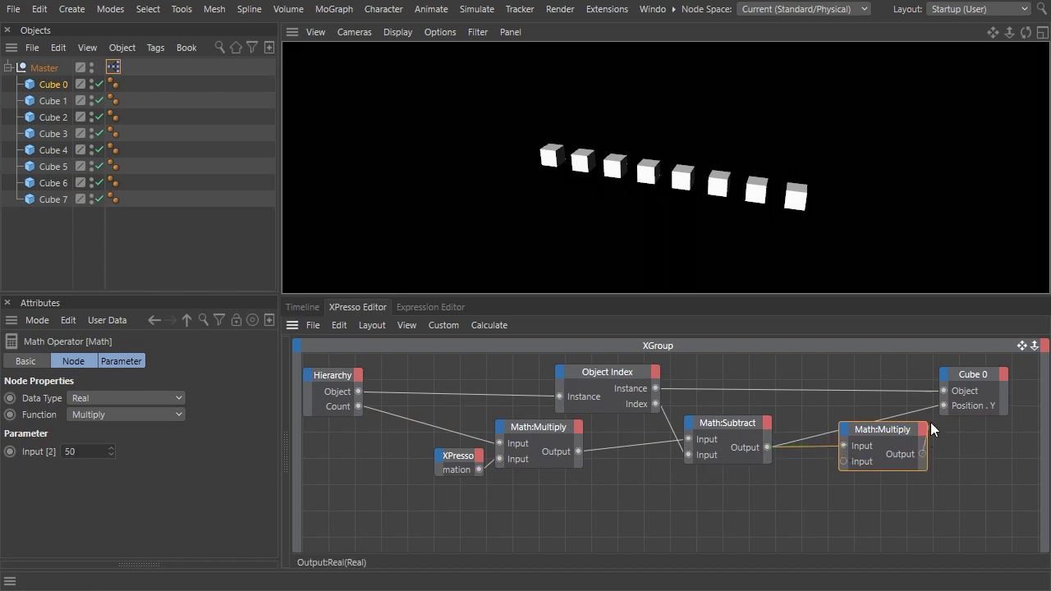
{"action": "left_click_drag", "start_coordinate": [950, 408], "coordinate": [943, 406]}
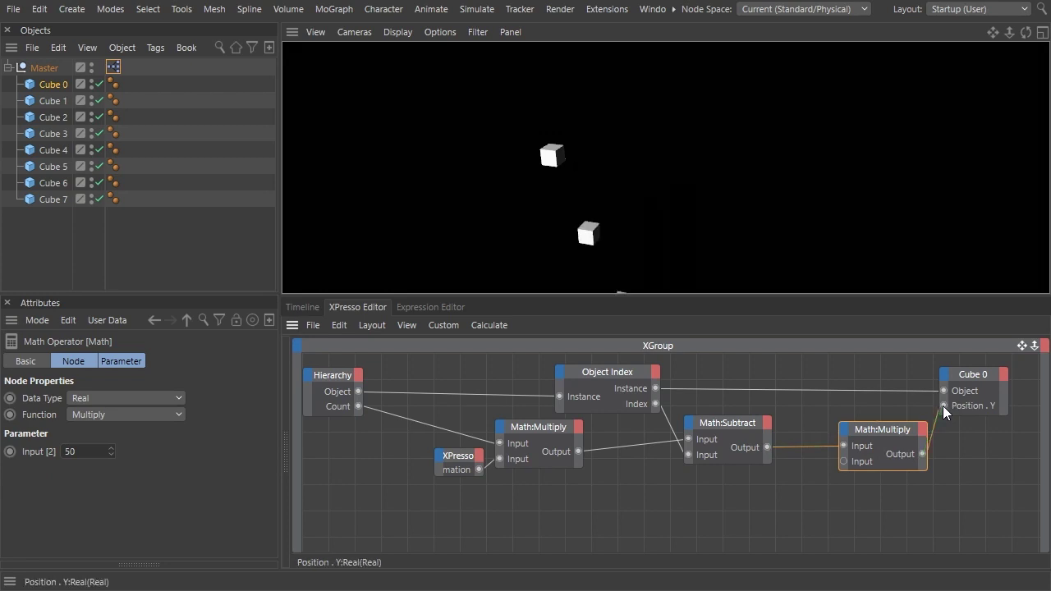
{"action": "left_click", "coordinate": [113, 67]}
{"action": "mouse_move", "coordinate": [126, 399]}
{"action": "left_mouse_down"}
{"action": "mouse_move", "coordinate": [274, 419]}
{"action": "mouse_move", "coordinate": [96, 414]}
{"action": "mouse_move", "coordinate": [275, 408]}
{"action": "mouse_move", "coordinate": [123, 413]}
{"action": "left_mouse_up"}
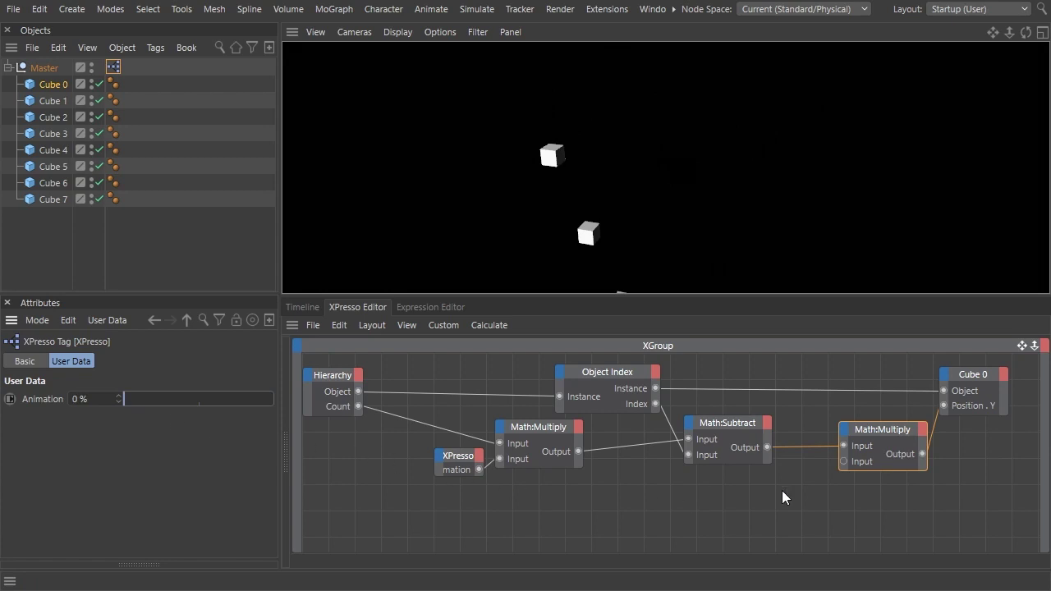
- Make room between the Subtract and last Multiply nodes by moving Multiply and Cube 0 aside, and add a Clamp node
{"action": "left_click_drag", "start_coordinate": [975, 488], "coordinate": [883, 373]}
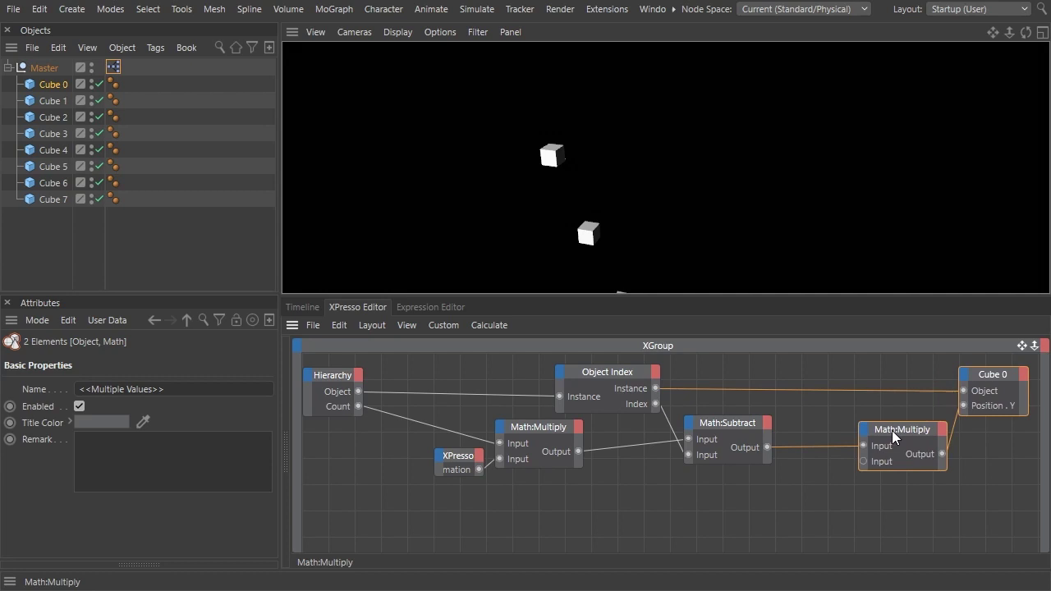
{"action": "right_click", "coordinate": [820, 512]}
{"action": "mouse_move", "coordinate": [857, 348]}
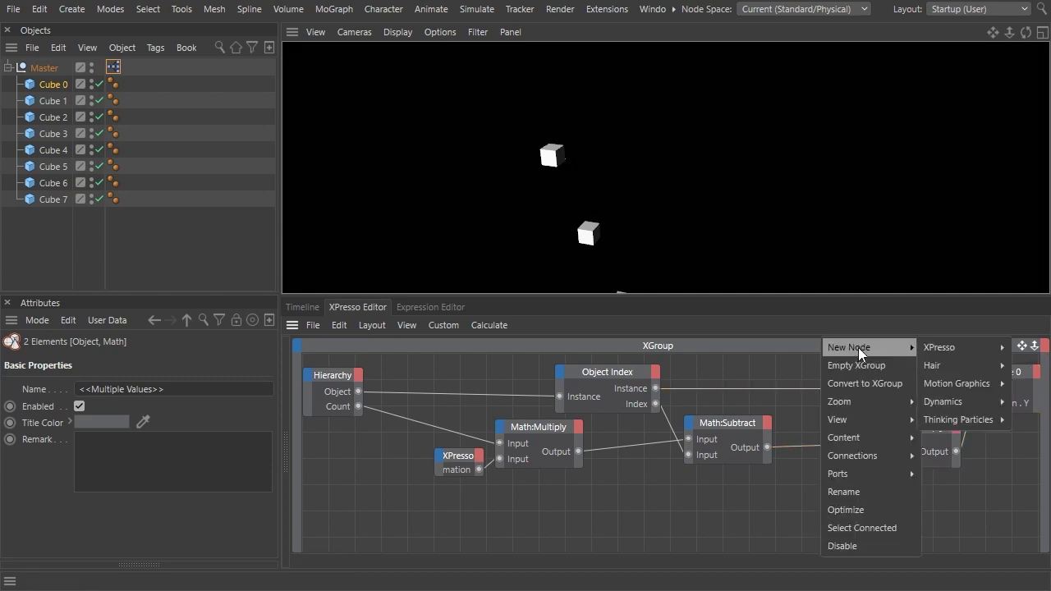
{"action": "mouse_move", "coordinate": [951, 343]}
{"action": "mouse_move", "coordinate": [888, 405]}
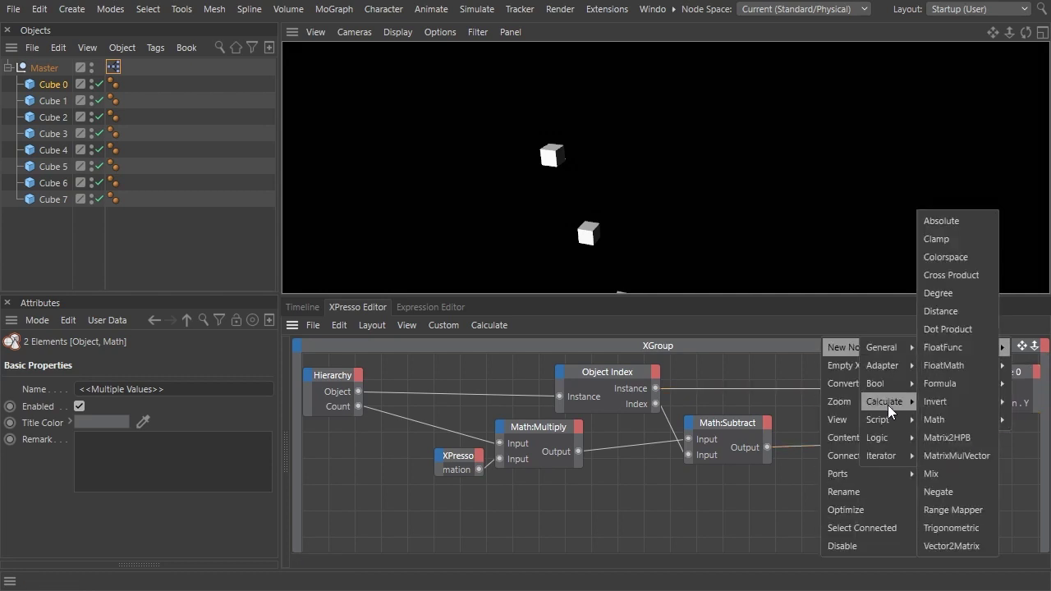
{"action": "left_click", "coordinate": [954, 239]}
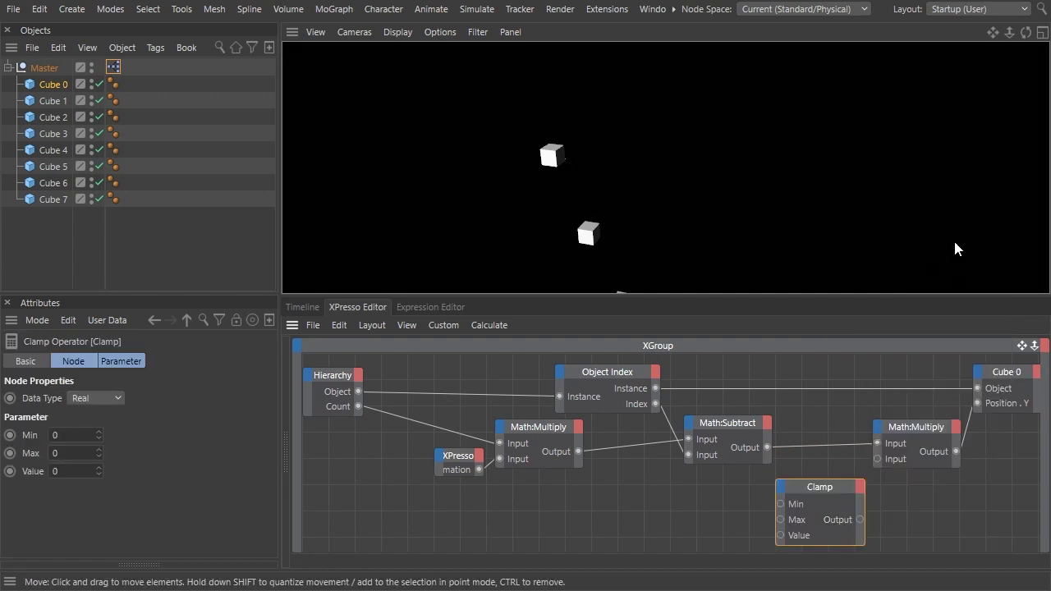
- Insert the Clamp node between Subtract and the last Multiply's first input with Max set to 1, and test the Animation slider
{"action": "left_click_drag", "start_coordinate": [767, 446], "coordinate": [781, 536]}
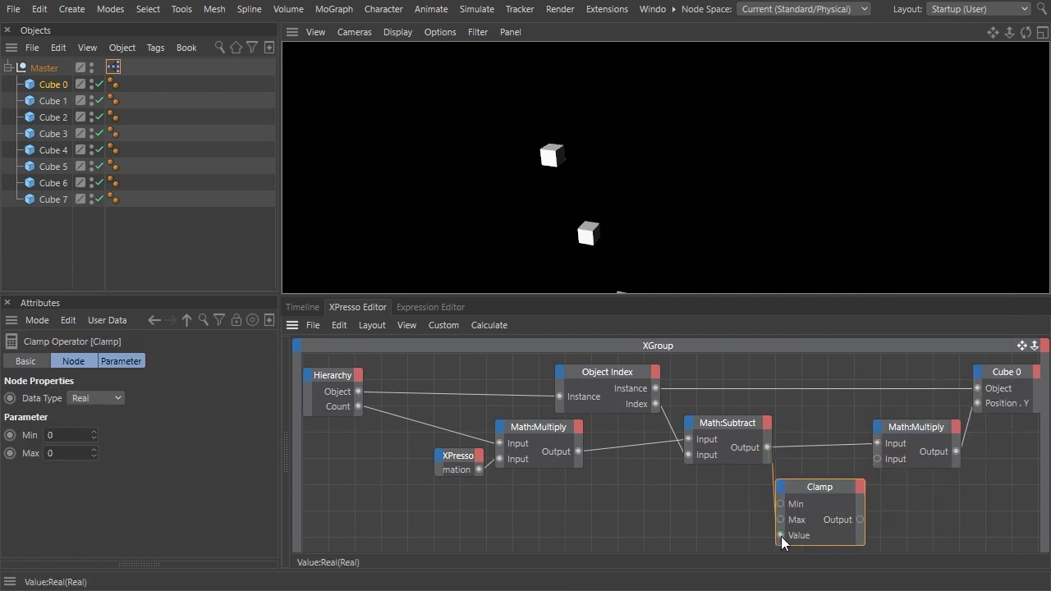
{"action": "left_click", "coordinate": [70, 454]}
{"action": "type", "text": "1"}
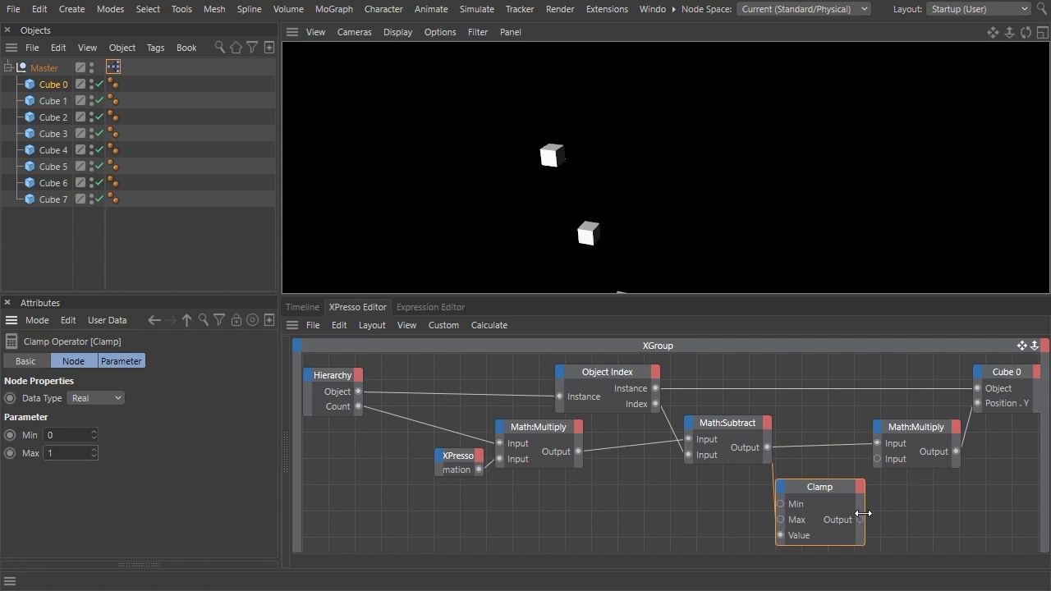
{"action": "left_click_drag", "start_coordinate": [861, 520], "coordinate": [876, 443]}
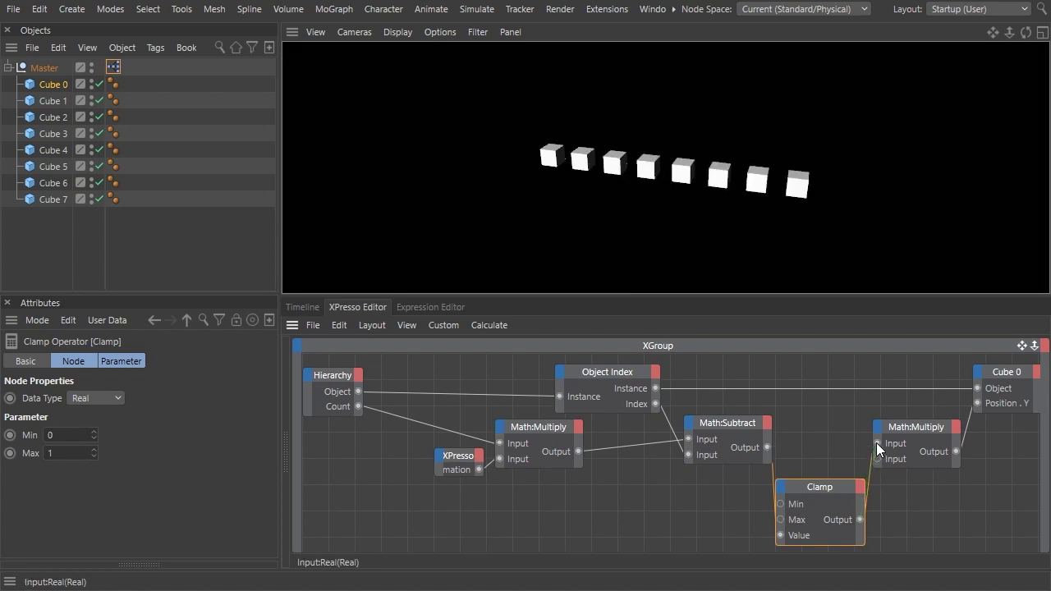
{"action": "left_click_drag", "start_coordinate": [829, 489], "coordinate": [832, 413]}
{"action": "left_click", "coordinate": [114, 73]}
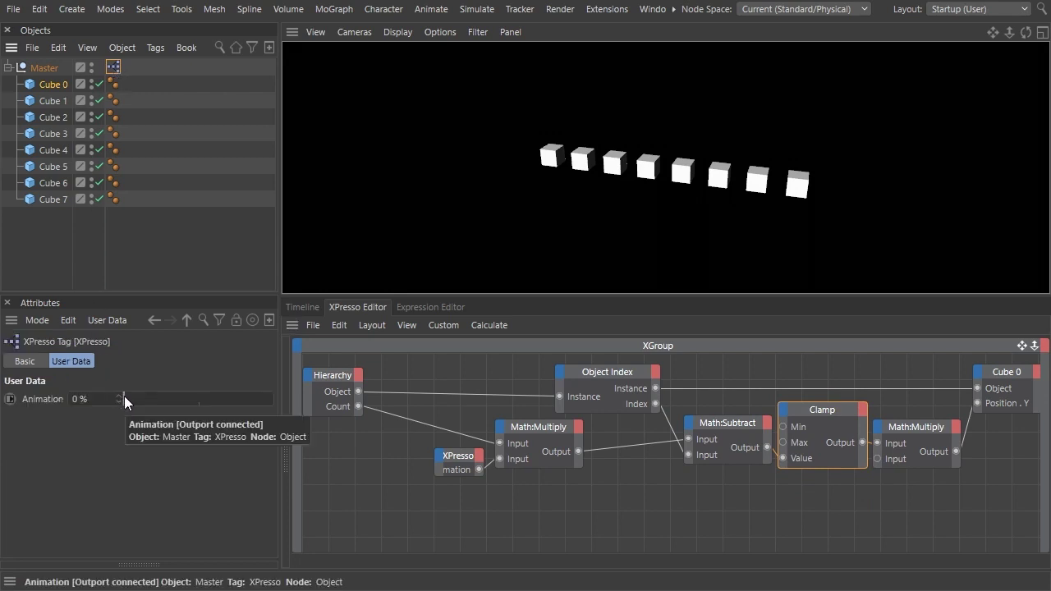
{"action": "left_click_drag", "start_coordinate": [124, 396], "coordinate": [111, 416]}
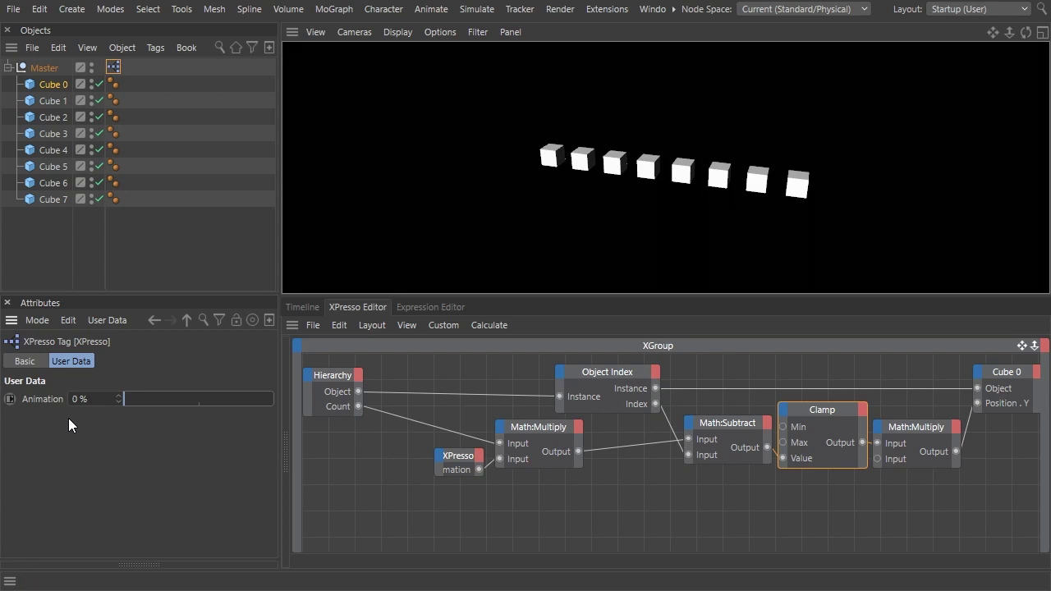
- Add a user data entry named Offset to the XPresso tag, with a Float Slider interface and a default value of 50 %
{"action": "left_click", "coordinate": [95, 321]}
{"action": "left_click", "coordinate": [102, 341]}
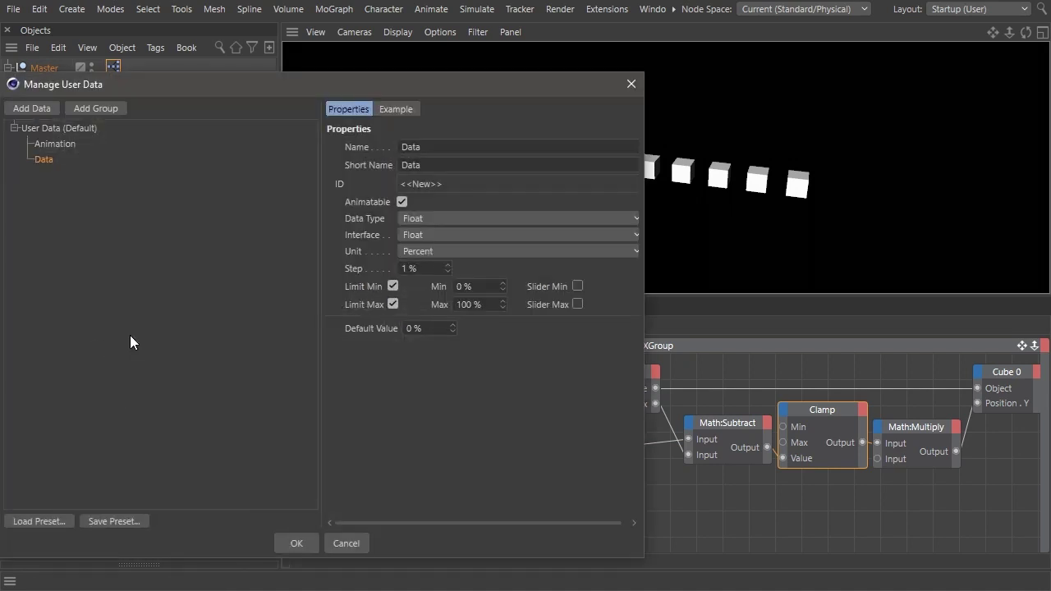
{"action": "type", "text": "Offset"}
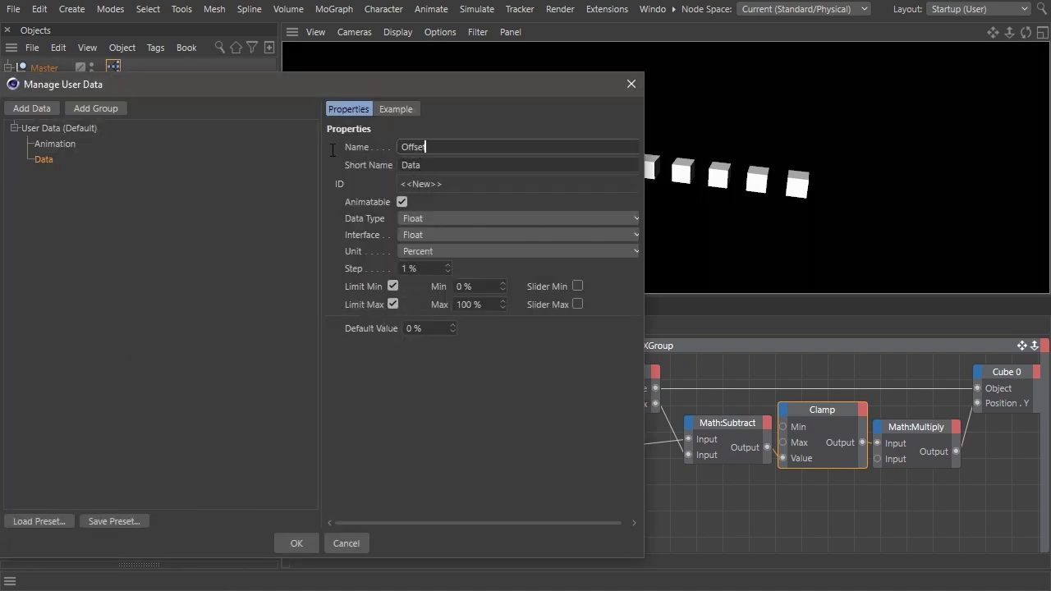
{"action": "key", "text": "Tab"}
{"action": "left_click", "coordinate": [488, 234]}
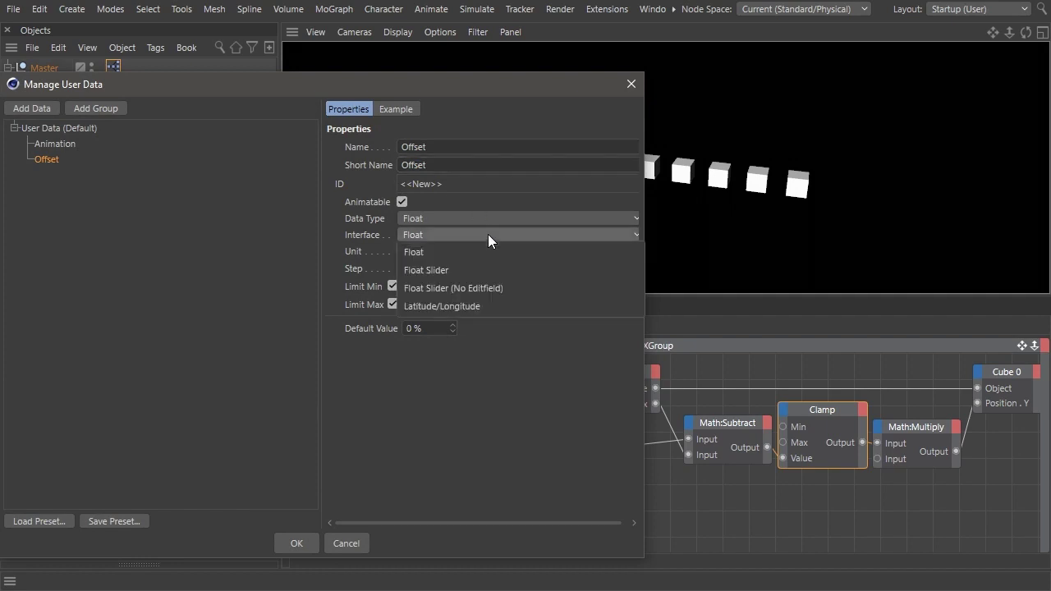
{"action": "left_click", "coordinate": [488, 270]}
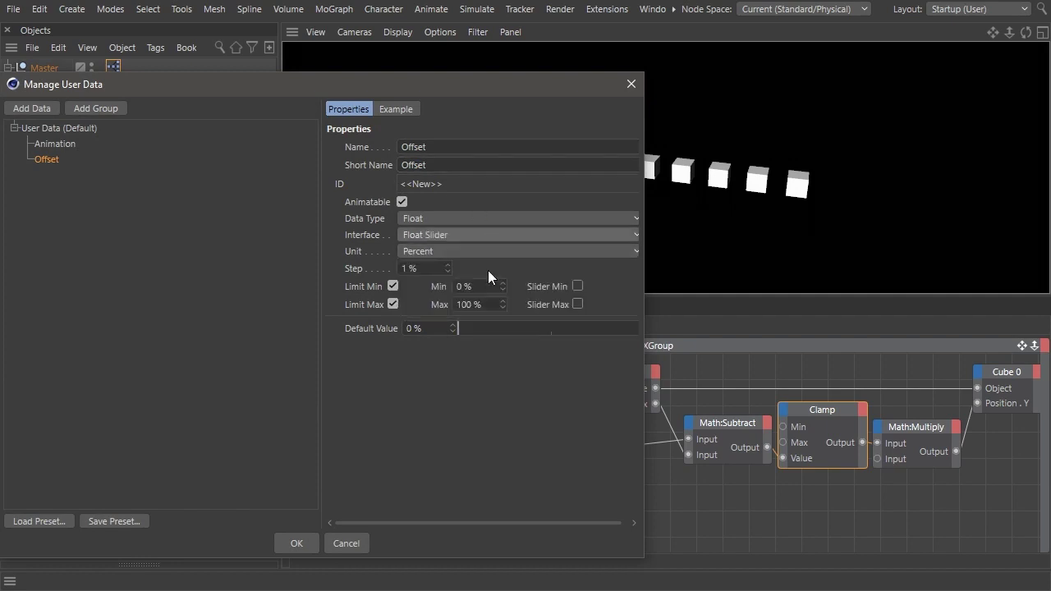
{"action": "left_click", "coordinate": [425, 328]}
{"action": "type", "text": "50"}
{"action": "key", "text": "Return"}
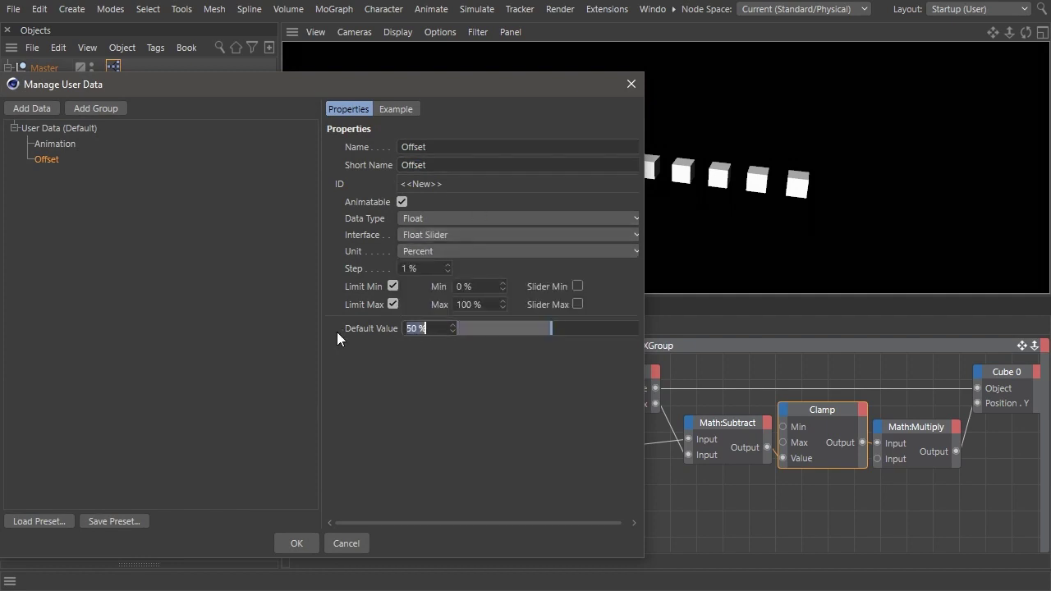
{"action": "left_click", "coordinate": [297, 544]}
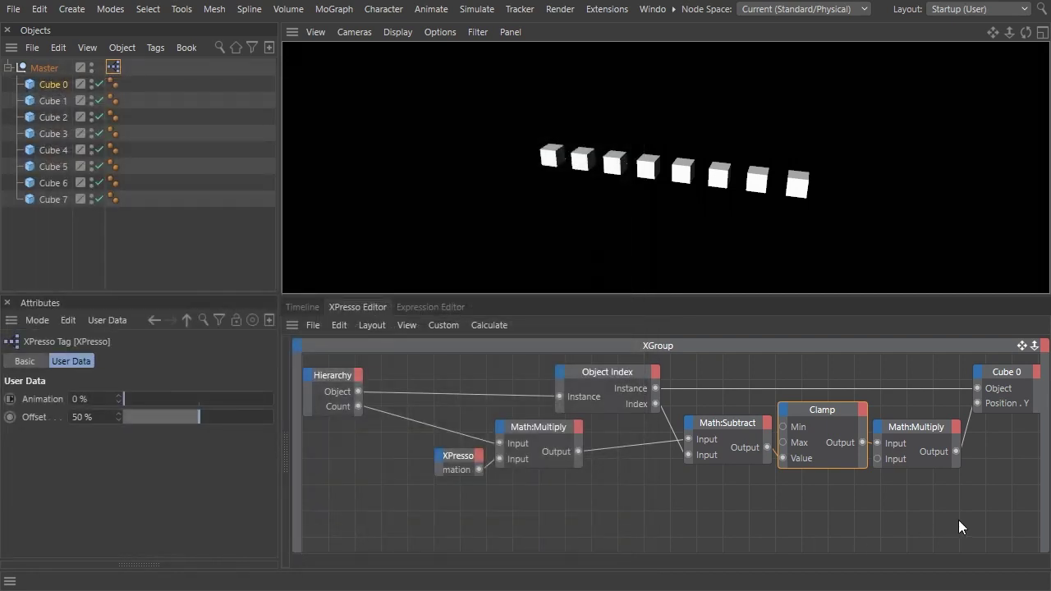
- Rearrange the nodes to free space and add the XPresso tag as another node with an Offset output port below Object Index
{"action": "left_click_drag", "start_coordinate": [959, 520], "coordinate": [442, 440]}
{"action": "left_click_drag", "start_coordinate": [929, 427], "coordinate": [932, 480]}
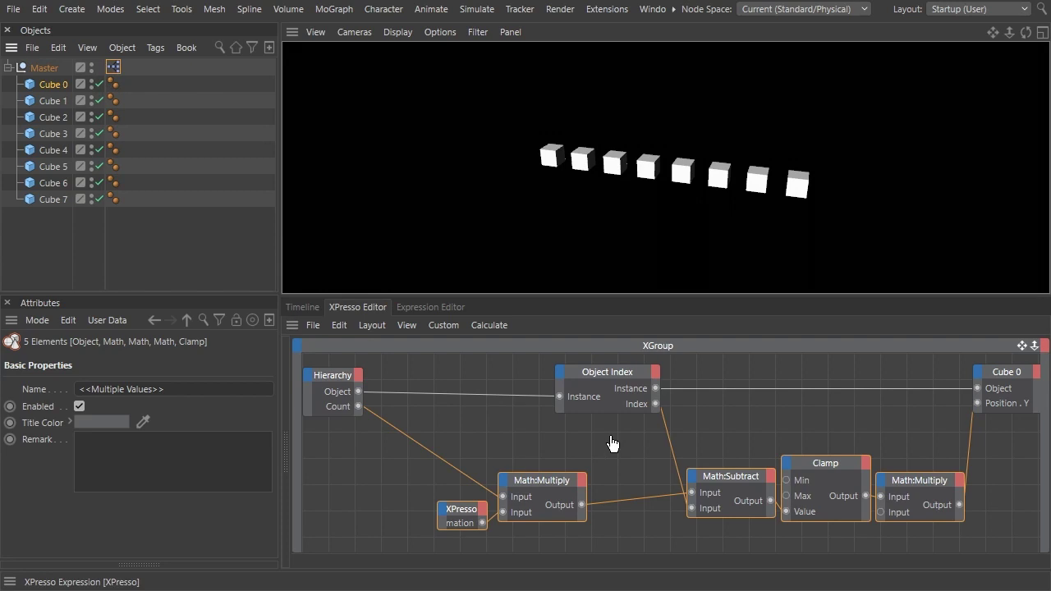
{"action": "left_click_drag", "start_coordinate": [612, 444], "coordinate": [616, 433]}
{"action": "left_click", "coordinate": [637, 428]}
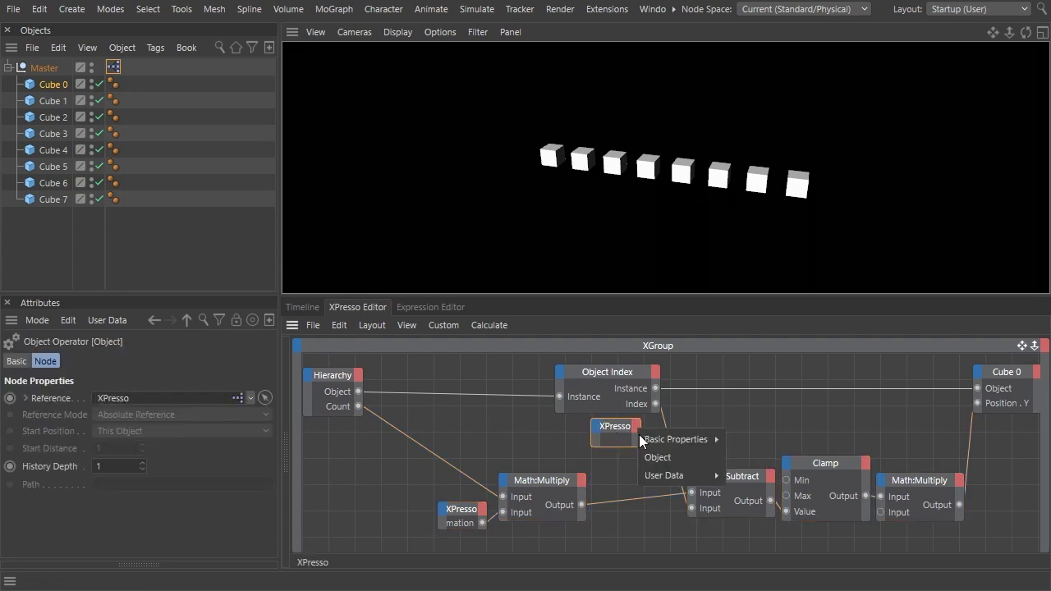
{"action": "mouse_move", "coordinate": [657, 477]}
{"action": "left_click", "coordinate": [746, 495]}
{"action": "left_click_drag", "start_coordinate": [700, 443], "coordinate": [549, 373]}
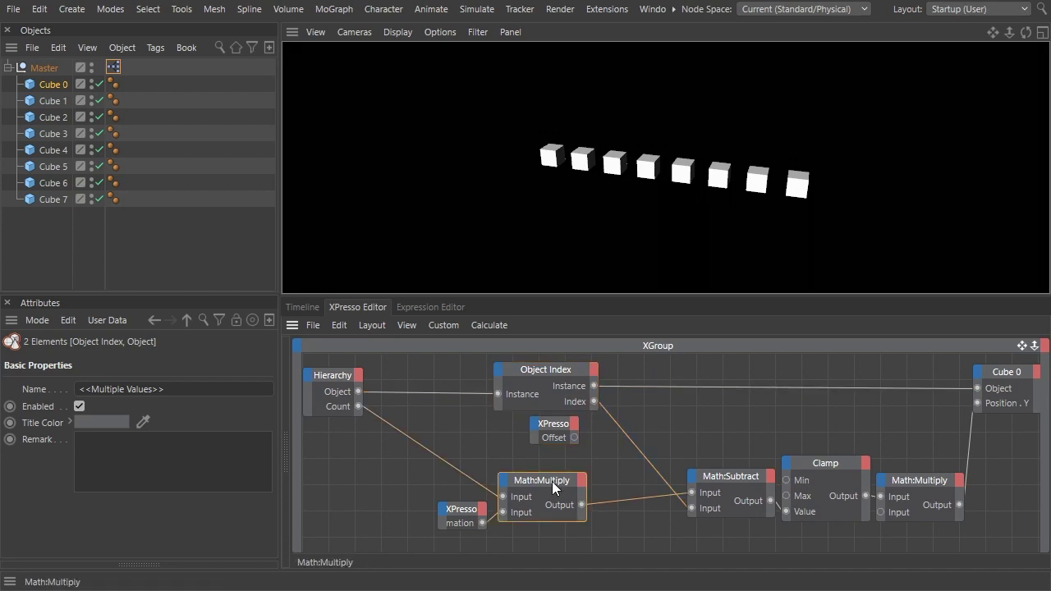
- Duplicate the Multiply node with Object Index's Index and the XPresso Offset as inputs, and connect its output to Subtract's second input
{"action": "left_click_drag", "start_coordinate": [552, 481], "coordinate": [624, 400], "text": "ctrl"}
{"action": "left_click_drag", "start_coordinate": [574, 437], "coordinate": [574, 438]}
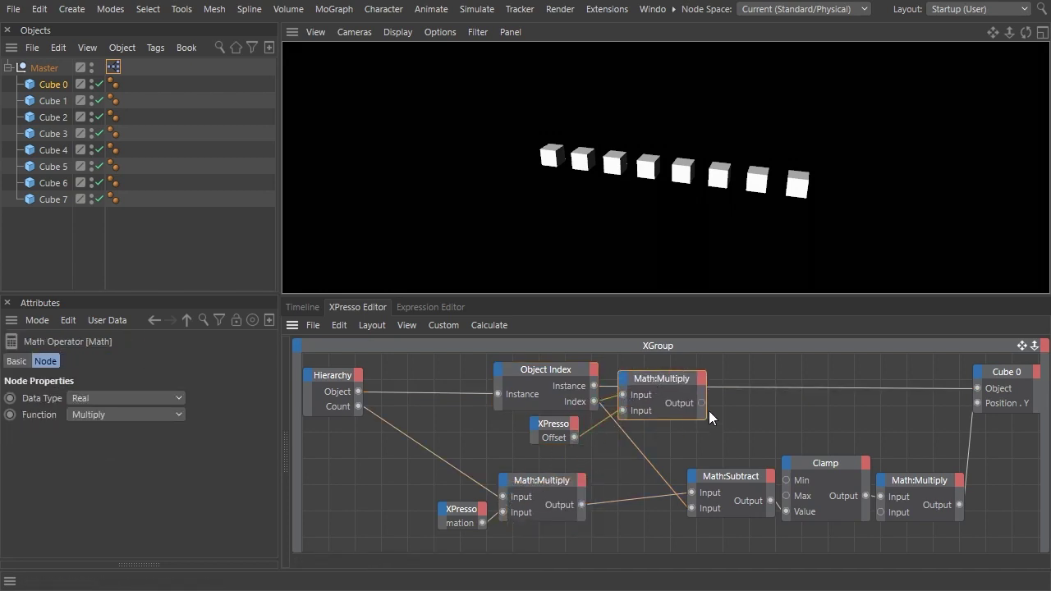
{"action": "left_click_drag", "start_coordinate": [703, 403], "coordinate": [691, 508]}
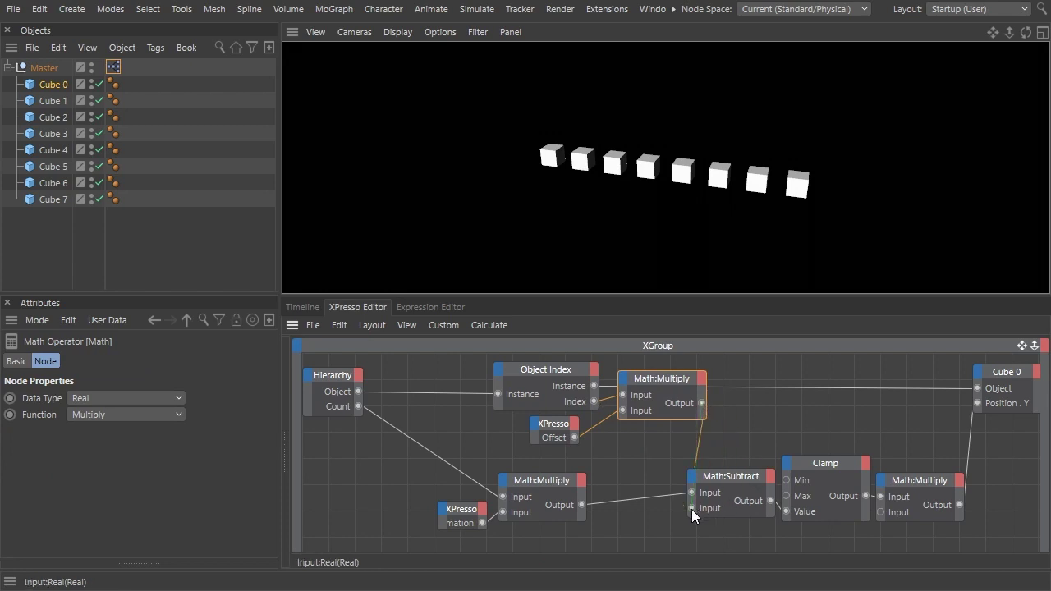
{"action": "left_click_drag", "start_coordinate": [668, 379], "coordinate": [659, 407]}
- Duplicate the Offset and Multiply pair, feed it the Hierarchy's Count, and connect its output to the first input of the Animation Multiply node
{"action": "left_click_drag", "start_coordinate": [498, 423], "coordinate": [666, 451]}
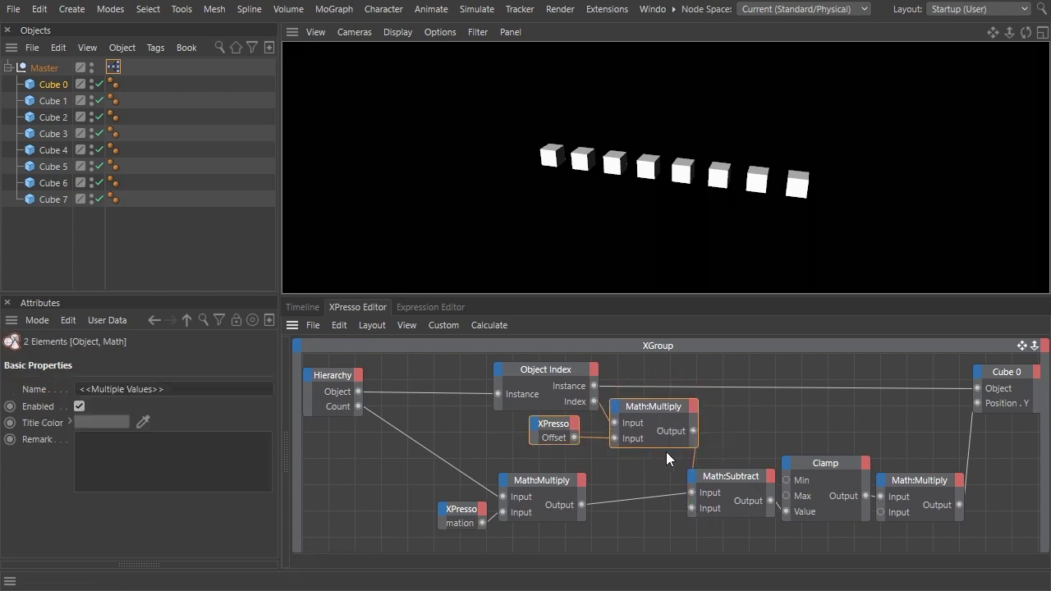
{"action": "left_click_drag", "start_coordinate": [636, 409], "coordinate": [393, 428], "text": "ctrl"}
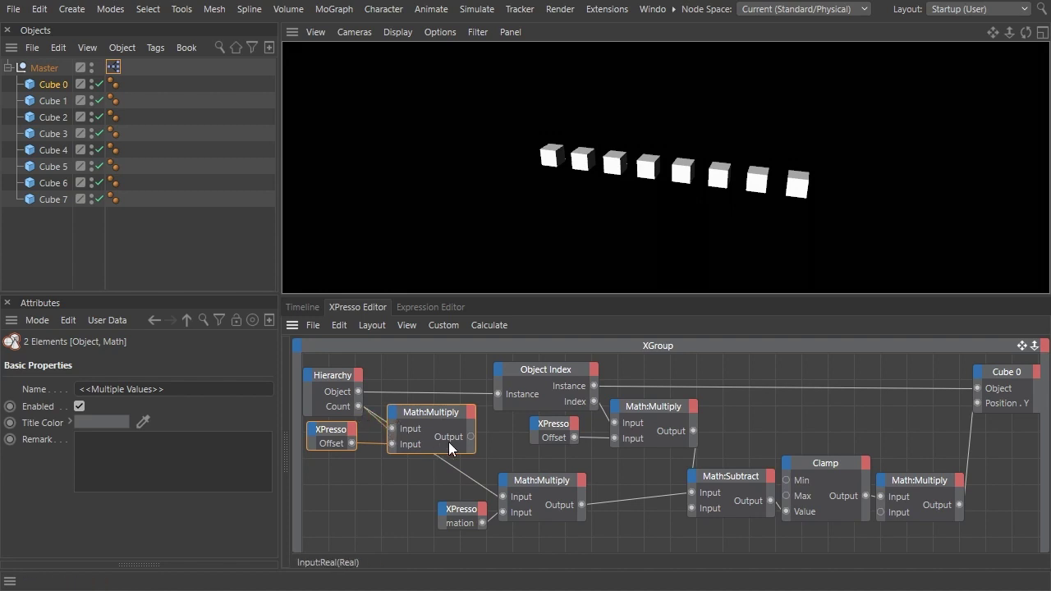
{"action": "left_click_drag", "start_coordinate": [472, 437], "coordinate": [503, 495]}
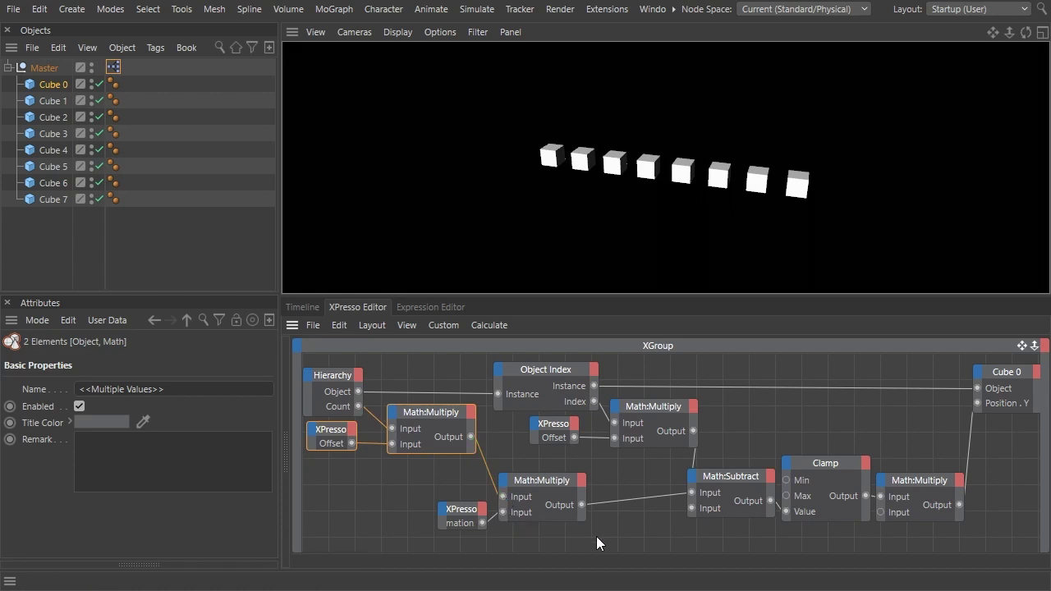
{"action": "left_click_drag", "start_coordinate": [596, 538], "coordinate": [424, 488]}
{"action": "left_click_drag", "start_coordinate": [562, 477], "coordinate": [638, 465]}
- Set the XPresso tag's Offset to 25 % and scrub the Animation slider to test the stagger
{"action": "left_click", "coordinate": [164, 105]}
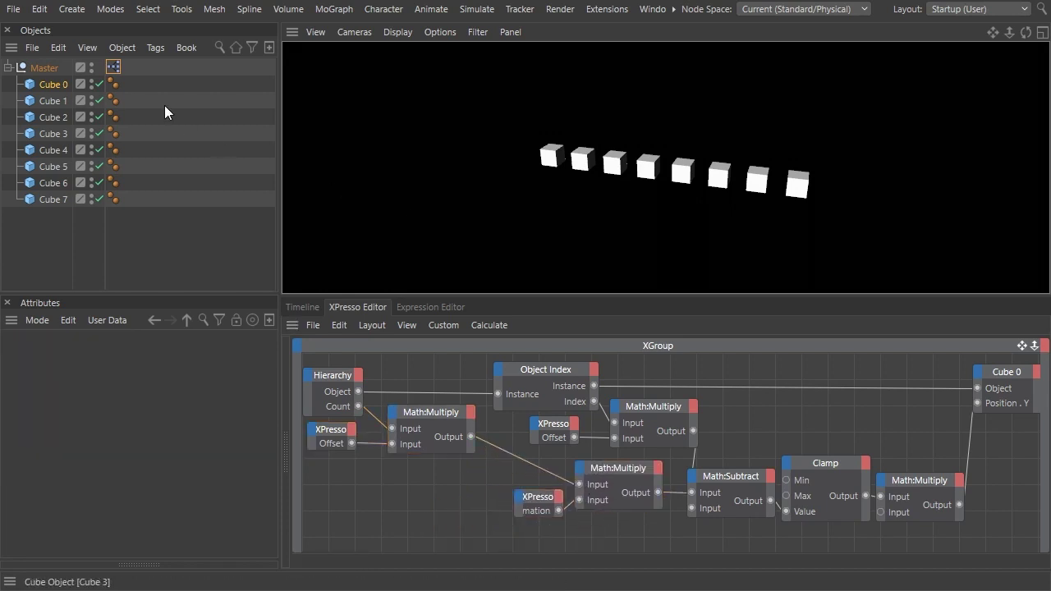
{"action": "left_click", "coordinate": [114, 68]}
{"action": "left_click_drag", "start_coordinate": [124, 401], "coordinate": [48, 414]}
{"action": "type", "text": "25"}
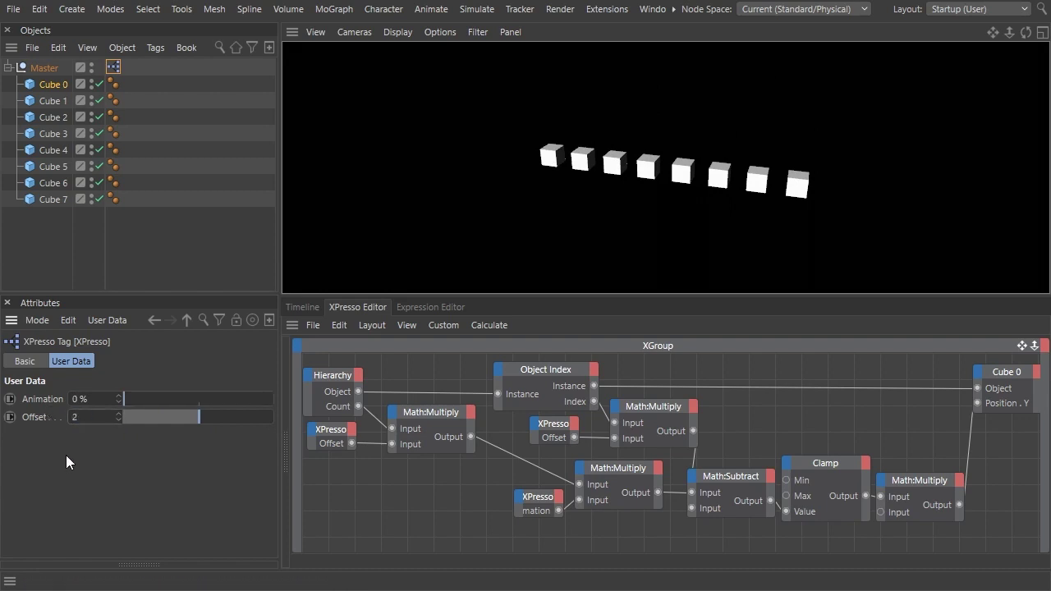
{"action": "key", "text": "Return"}
{"action": "left_click_drag", "start_coordinate": [143, 406], "coordinate": [46, 418]}
- Set the Offset to 100 % and scrub the Animation slider to test the cubes' movement
{"action": "key", "text": "Tab"}
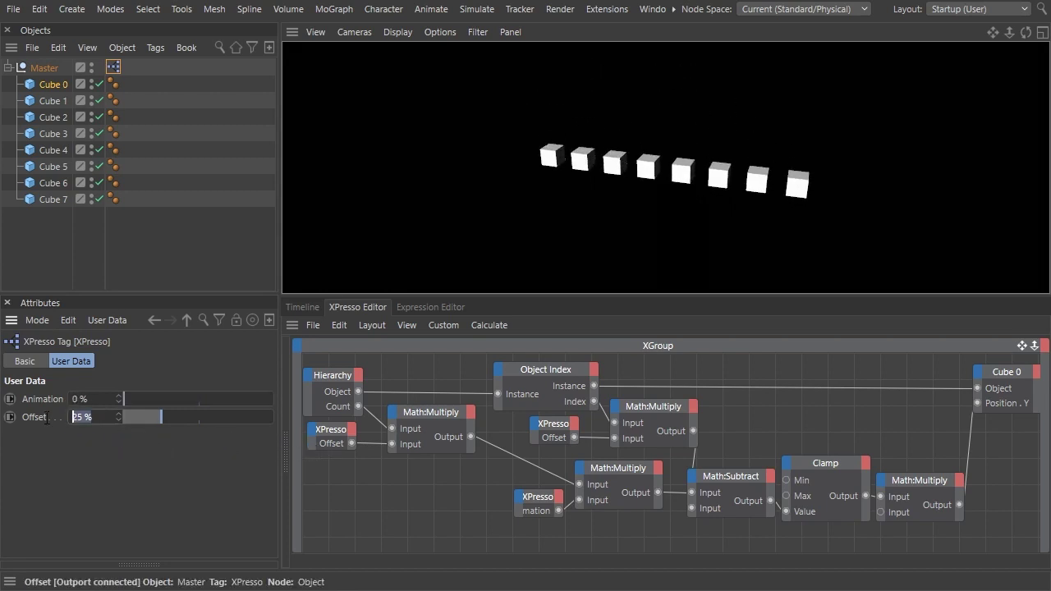
{"action": "type", "text": "100"}
{"action": "key", "text": "Return"}
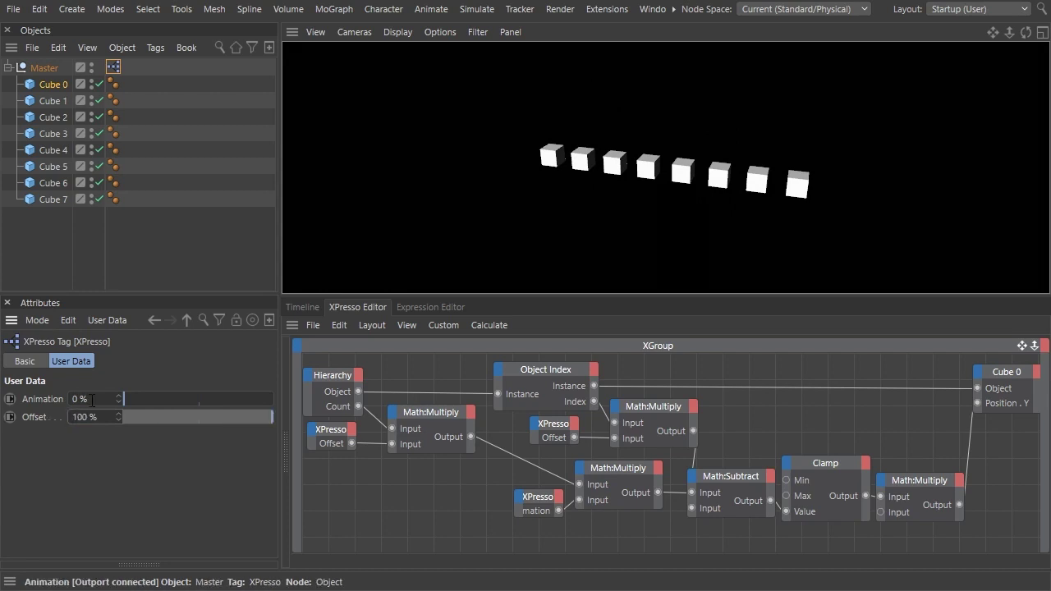
{"action": "left_click_drag", "start_coordinate": [123, 401], "coordinate": [71, 446]}
- Set the Offset to 50 % and raise the Animation slider to 100 %
{"action": "left_click", "coordinate": [97, 418]}
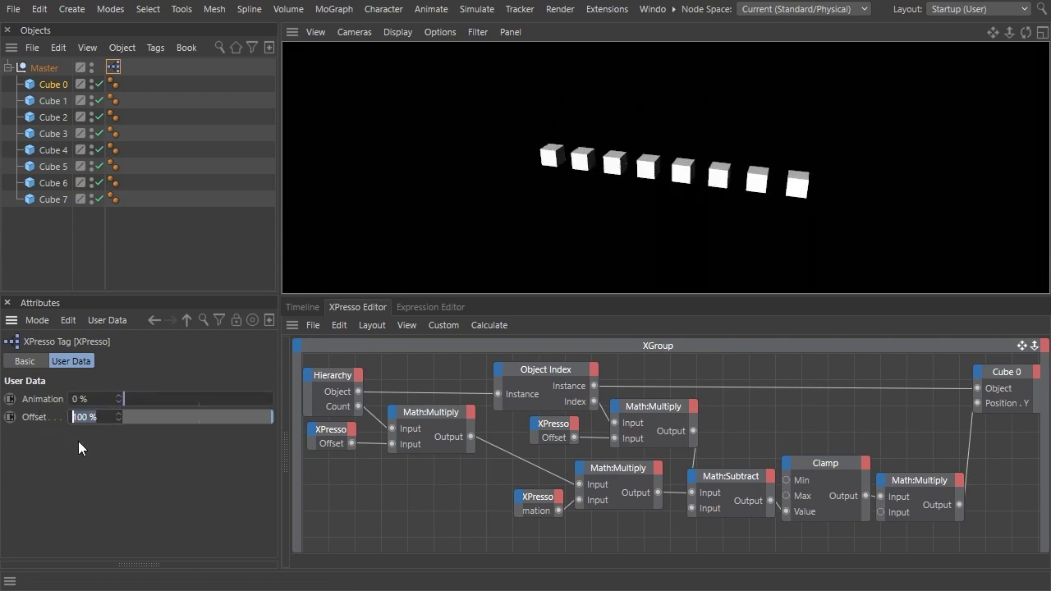
{"action": "type", "text": "50"}
{"action": "key", "text": "Return"}
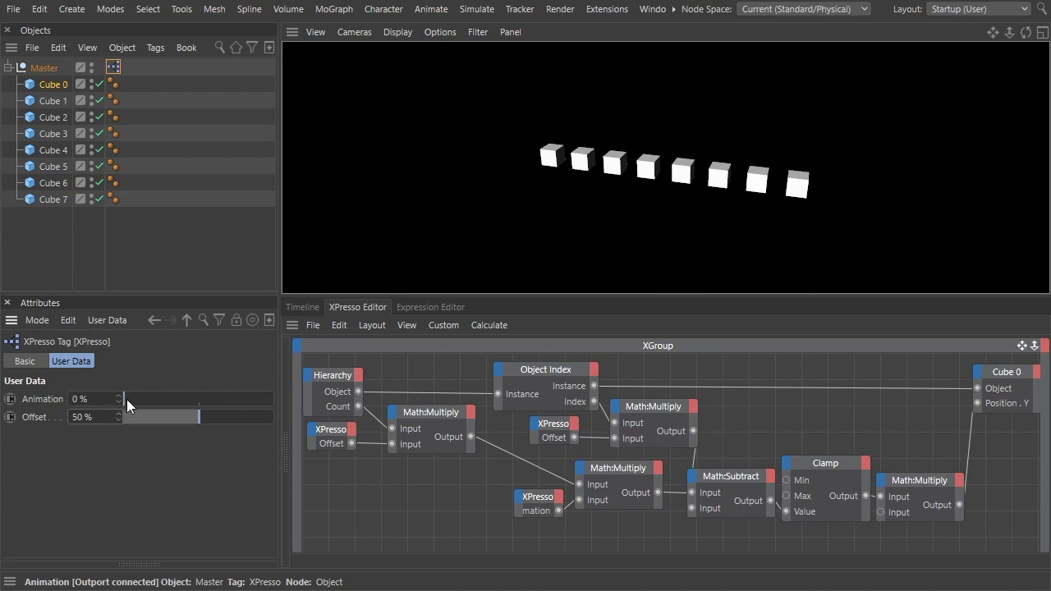
{"action": "left_click_drag", "start_coordinate": [127, 400], "coordinate": [298, 437]}
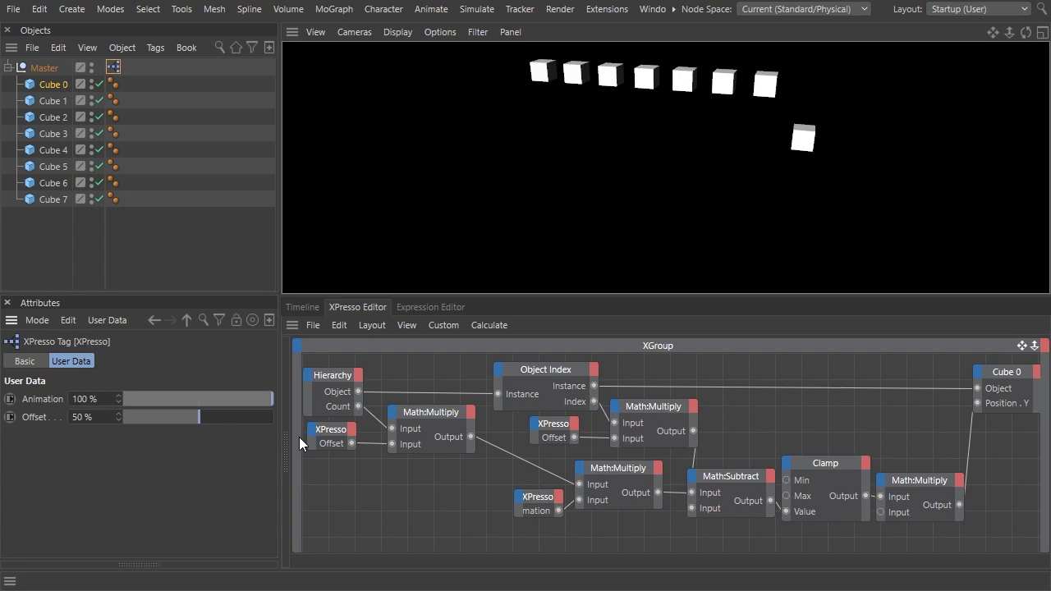
- Duplicate the XPresso Offset node and add a Constant node with a value of 1 just above the copy
{"action": "left_click", "coordinate": [322, 435]}
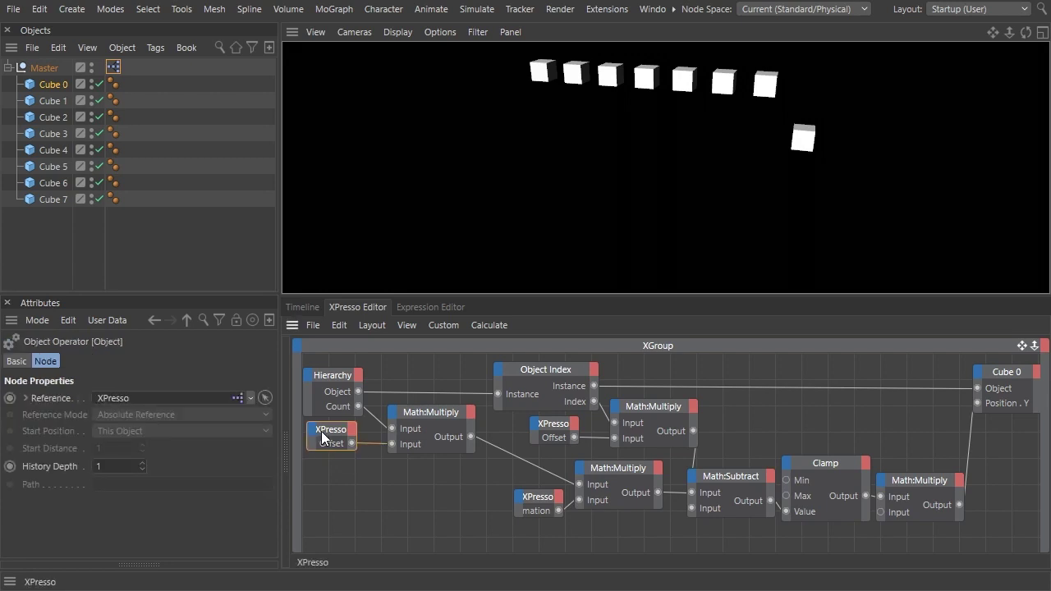
{"action": "left_click_drag", "start_coordinate": [322, 437], "coordinate": [336, 519], "text": "ctrl"}
{"action": "right_click", "coordinate": [335, 468]}
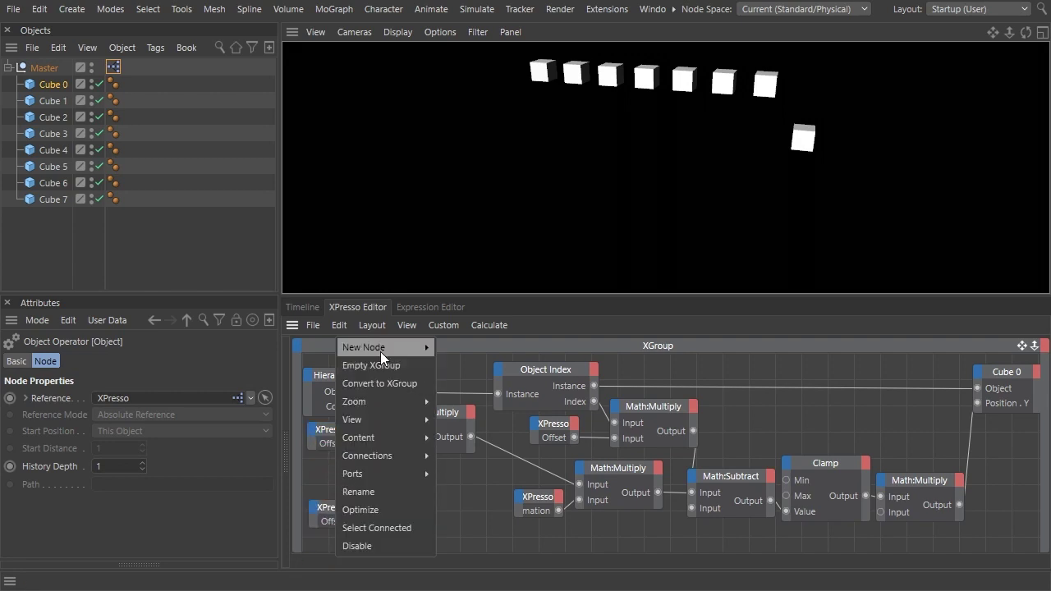
{"action": "mouse_move", "coordinate": [381, 348]}
{"action": "mouse_move", "coordinate": [470, 347]}
{"action": "mouse_move", "coordinate": [553, 349]}
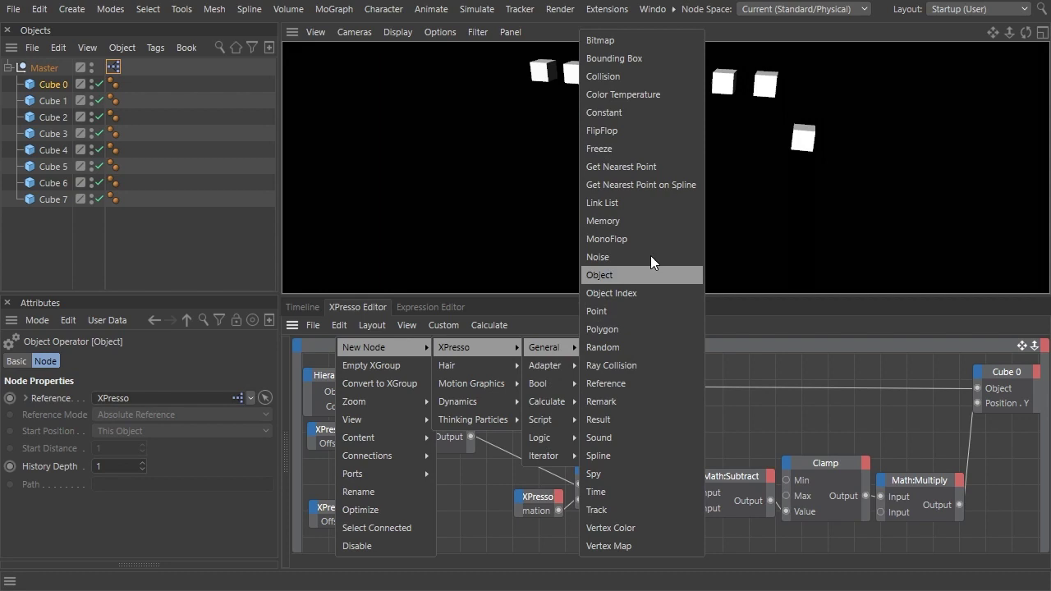
{"action": "left_click", "coordinate": [642, 112]}
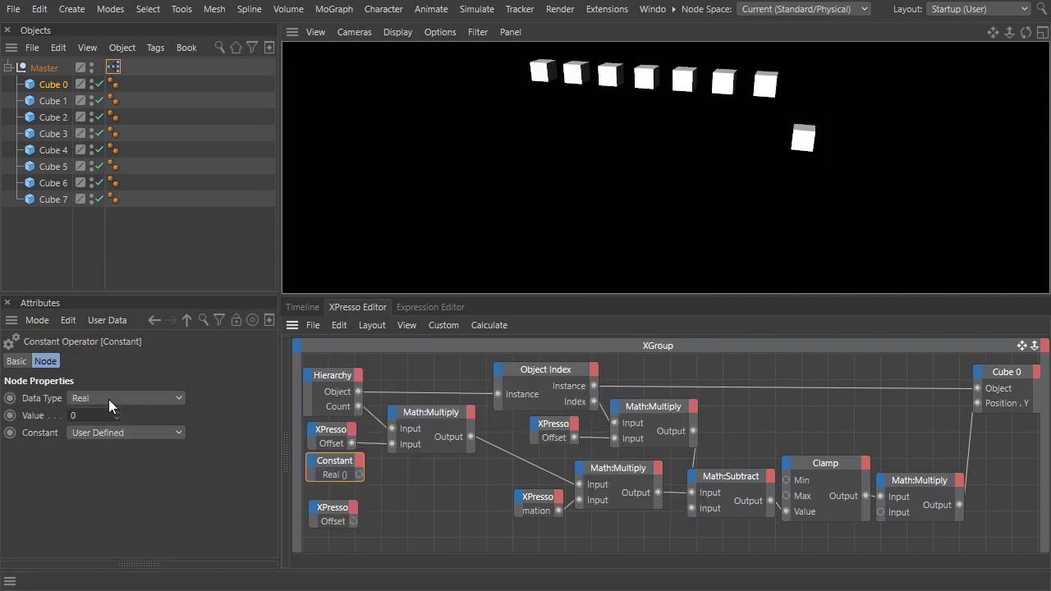
{"action": "left_click", "coordinate": [83, 415]}
{"action": "type", "text": "1"}
{"action": "left_click_drag", "start_coordinate": [332, 465], "coordinate": [336, 475]}
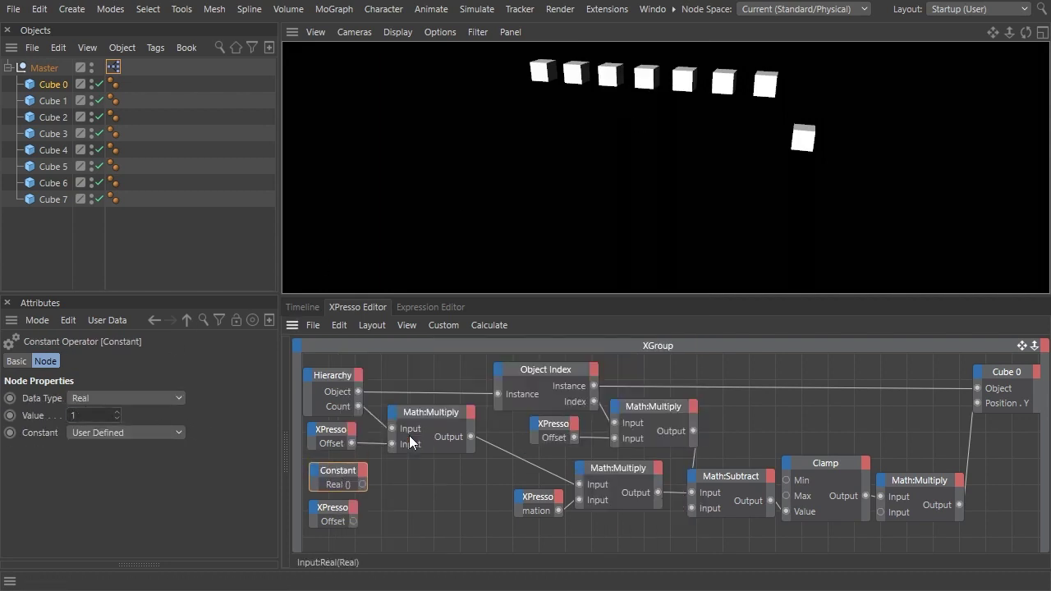
- Duplicate the Count Multiply node as a Math:Subtract and feed it the Constant and the copied Offset
{"action": "left_click_drag", "start_coordinate": [409, 436], "coordinate": [385, 485], "text": "ctrl"}
{"action": "left_click", "coordinate": [124, 415]}
{"action": "left_click", "coordinate": [117, 448]}
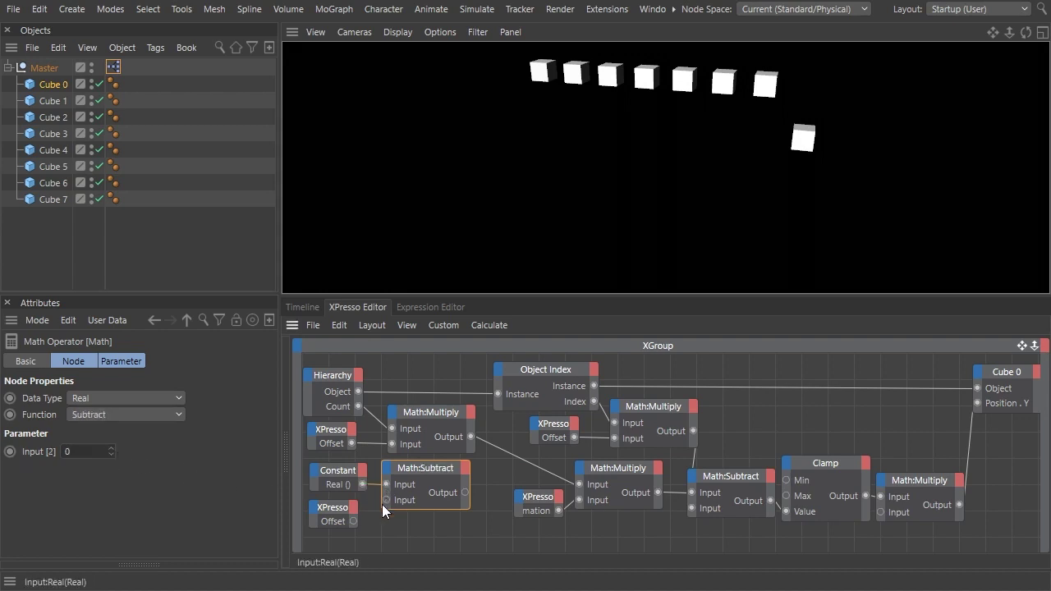
{"action": "left_click_drag", "start_coordinate": [353, 522], "coordinate": [353, 523]}
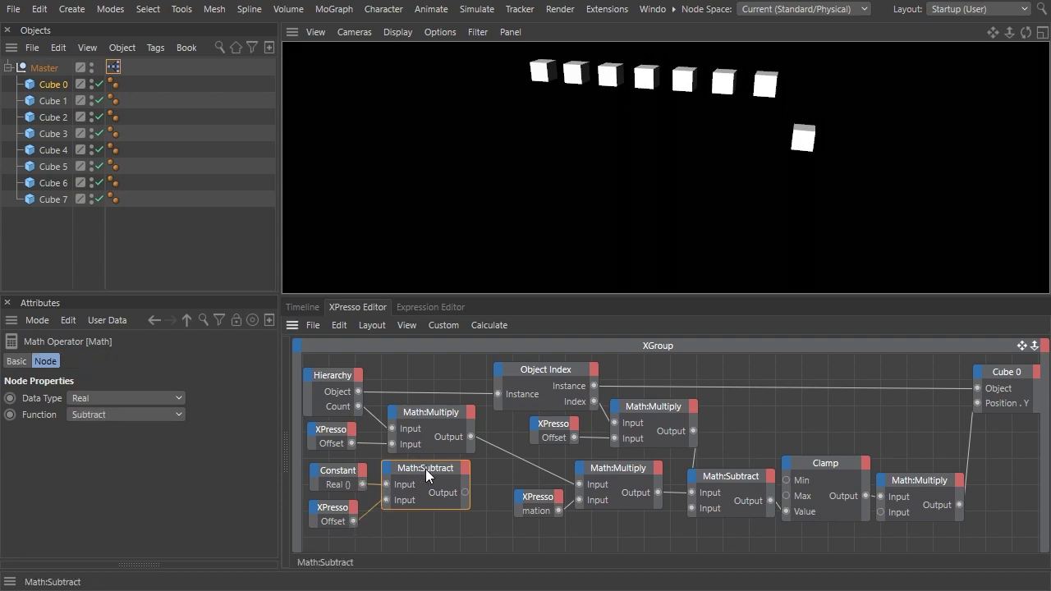
- Duplicate the Subtract as a Math:Add, sum the Count Multiply and Subtract outputs, and feed the result into the Animation Multiply node
{"action": "key", "text": "ctrl+c"}
{"action": "key", "text": "ctrl+v"}
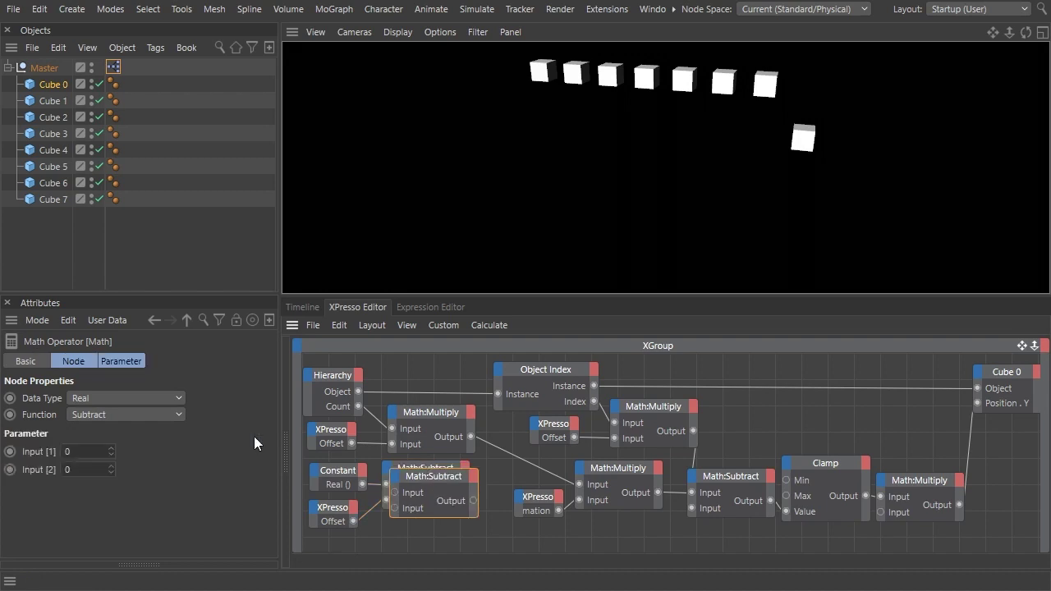
{"action": "left_click", "coordinate": [122, 413]}
{"action": "left_click", "coordinate": [123, 429]}
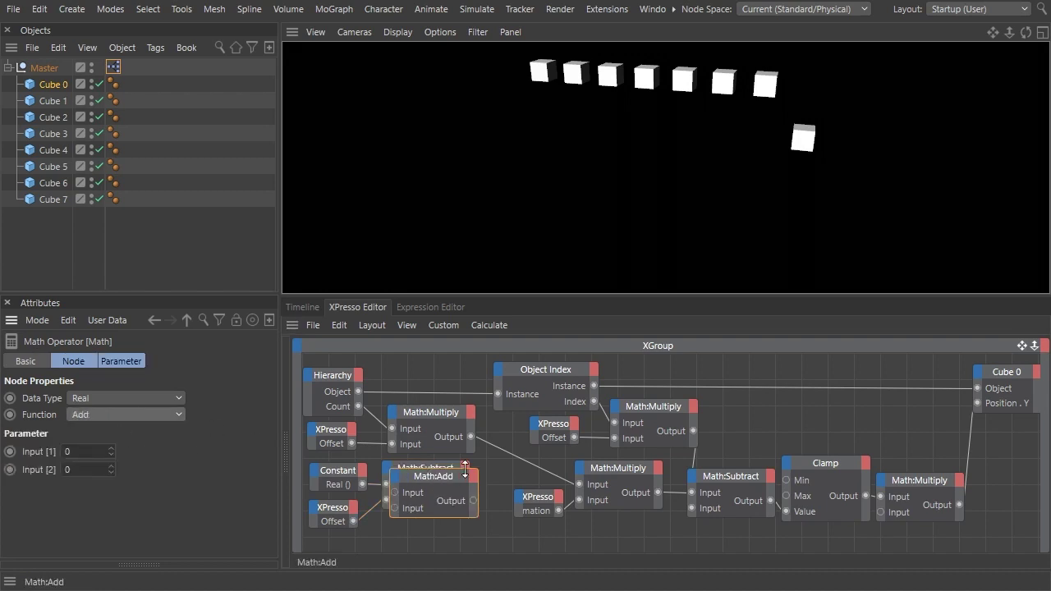
{"action": "left_click_drag", "start_coordinate": [470, 436], "coordinate": [579, 484]}
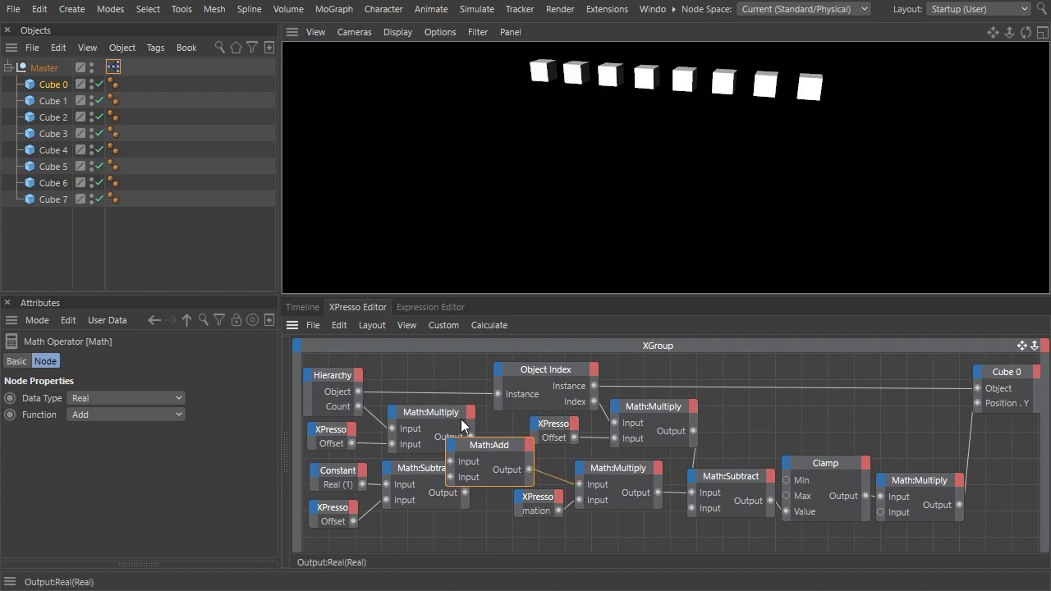
- Shift the Hierarchy, Offset, Constant, Multiply and Subtract nodes away from the Add node and frame all nodes in the XGroup
{"action": "left_click_drag", "start_coordinate": [417, 363], "coordinate": [331, 535]}
{"action": "left_click_drag", "start_coordinate": [446, 418], "coordinate": [404, 418]}
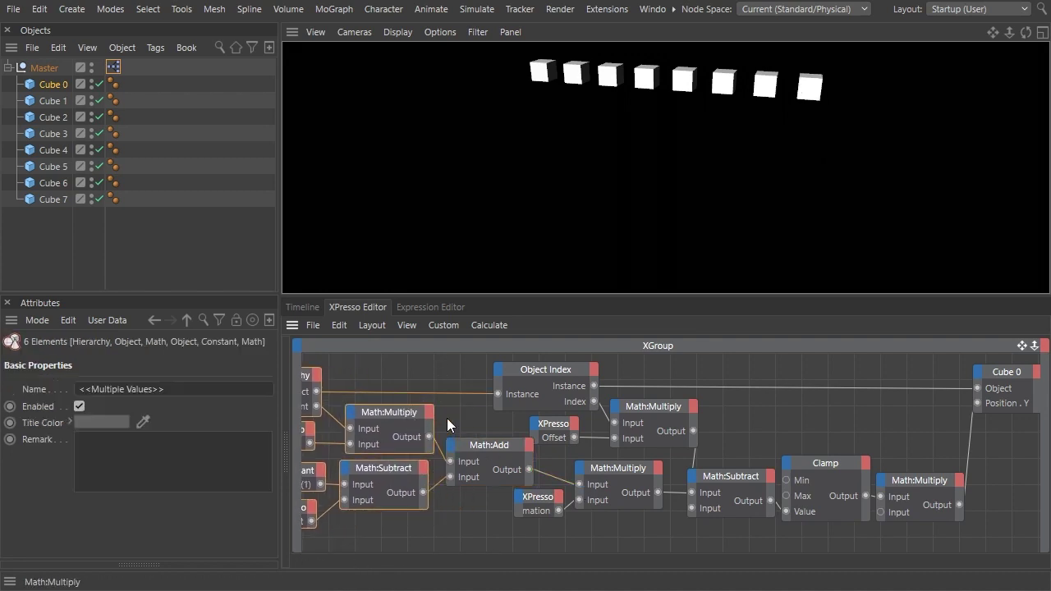
{"action": "right_click", "coordinate": [488, 416]}
{"action": "mouse_move", "coordinate": [523, 438]}
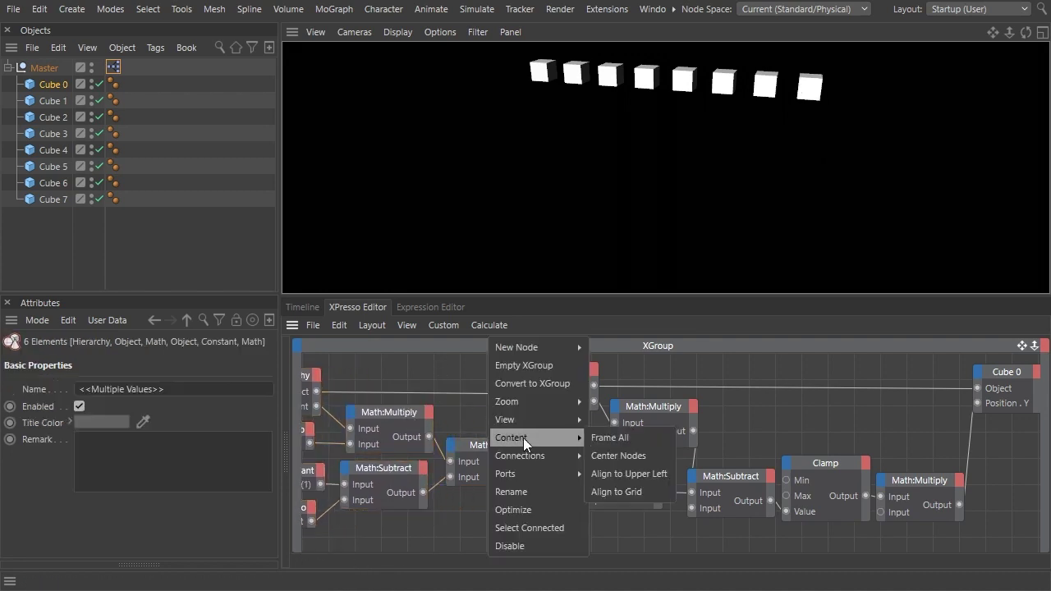
{"action": "left_click", "coordinate": [642, 442]}
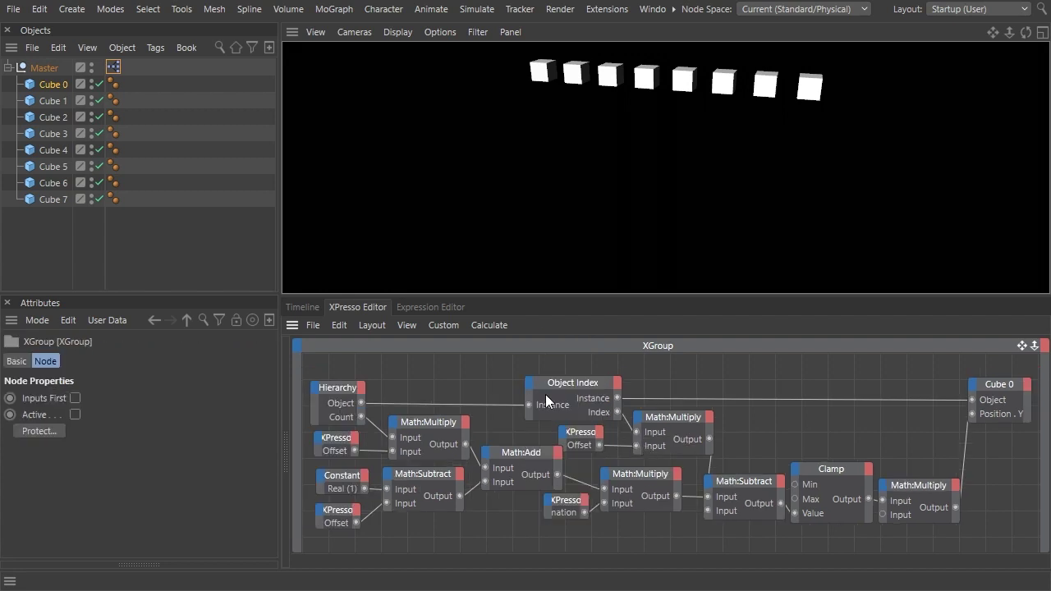
- Scrub the XPresso tag's Animation slider to test the cubes' movement and leave it at 0 %
{"action": "left_click", "coordinate": [114, 67]}
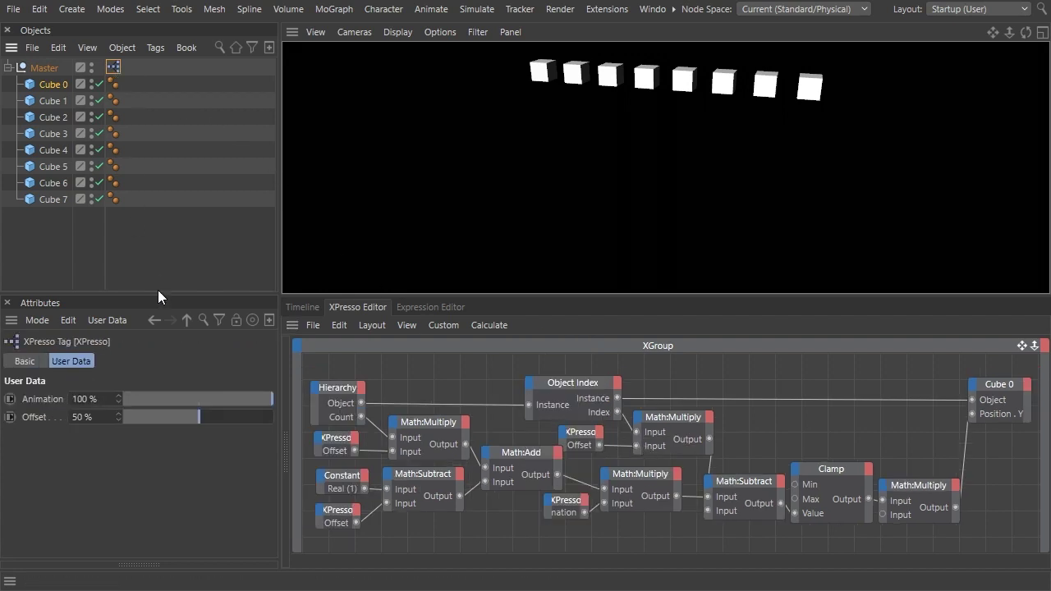
{"action": "left_click_drag", "start_coordinate": [273, 397], "coordinate": [81, 390]}
- Reorder the cubes under Master to 1, 0, 2, 7, 3, 5, 4, 6 and scrub the Animation slider to test the sequence
{"action": "left_click_drag", "start_coordinate": [47, 84], "coordinate": [42, 105]}
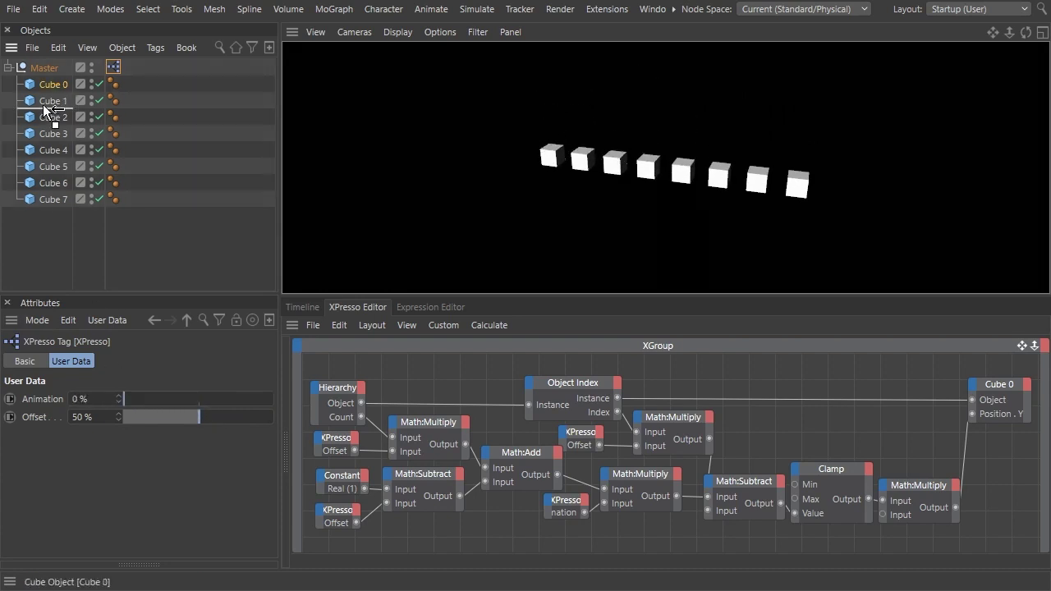
{"action": "left_click_drag", "start_coordinate": [49, 148], "coordinate": [51, 126]}
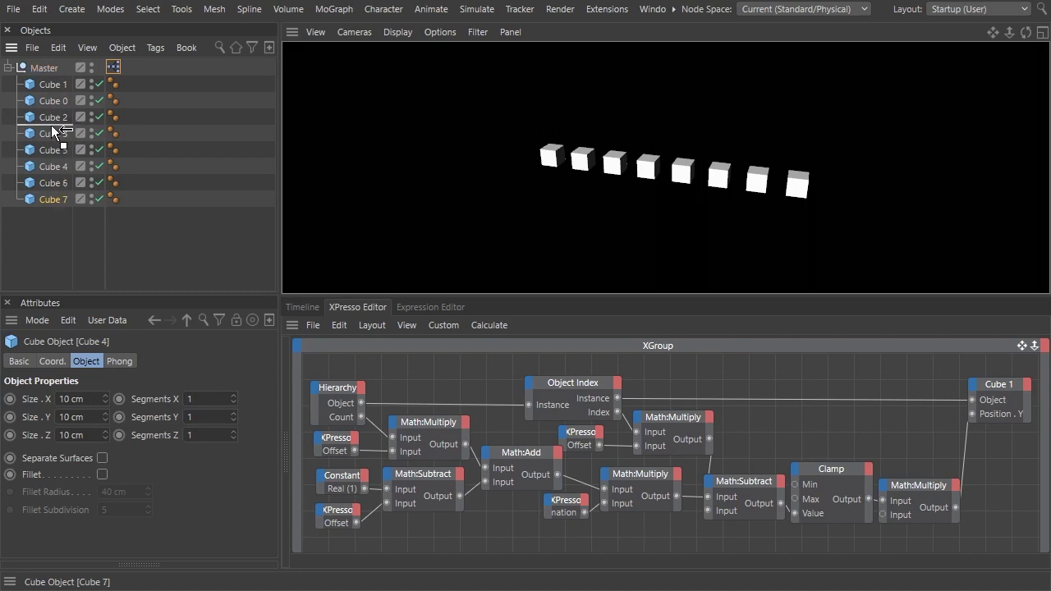
{"action": "left_click", "coordinate": [113, 67]}
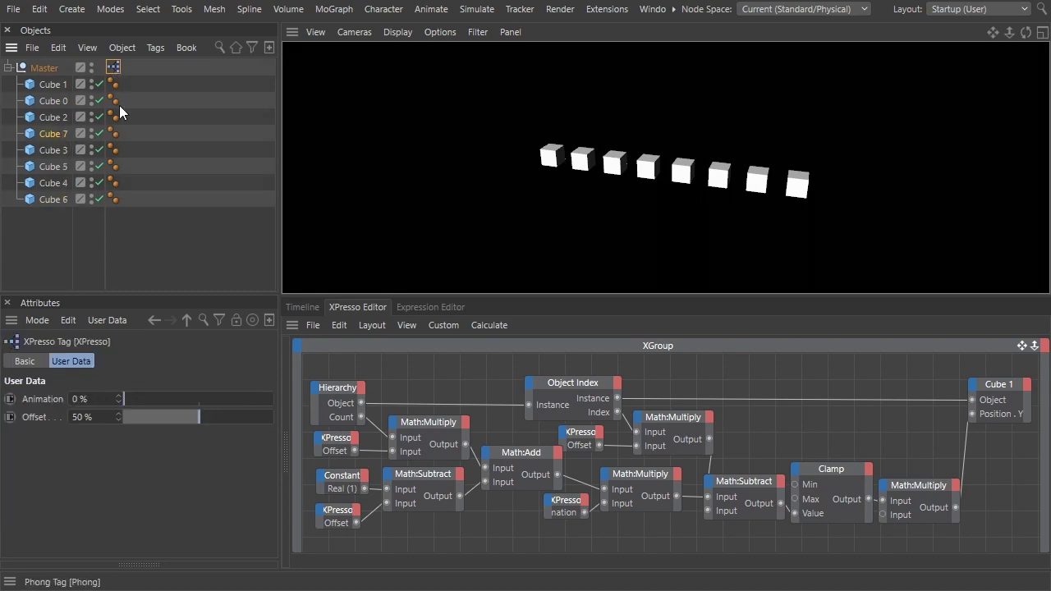
{"action": "mouse_move", "coordinate": [131, 399]}
{"action": "left_mouse_down"}
{"action": "mouse_move", "coordinate": [286, 405]}
{"action": "mouse_move", "coordinate": [115, 394]}
{"action": "left_mouse_up"}
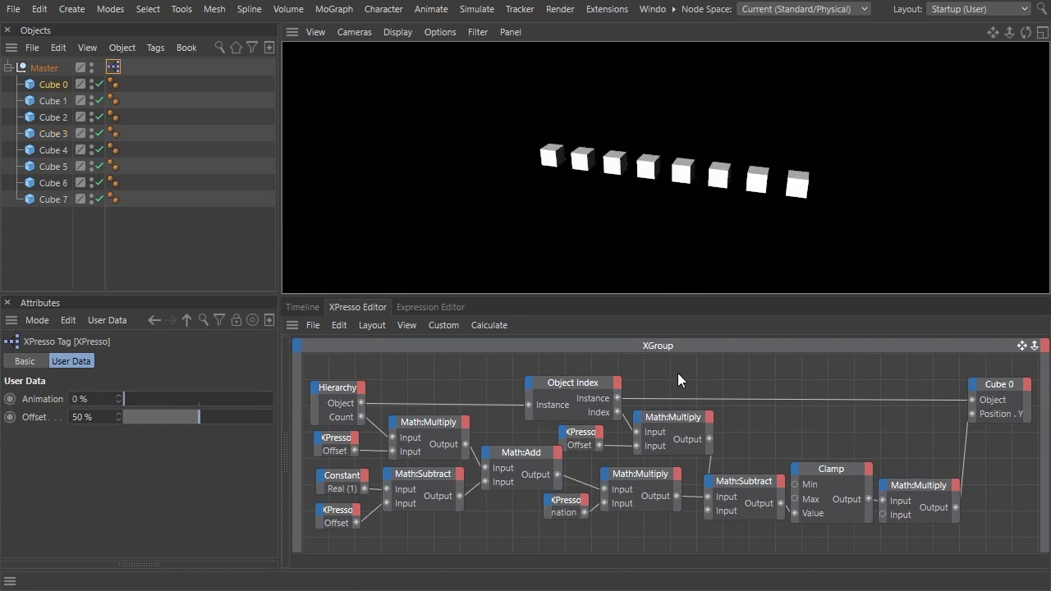
- Duplicate the Subtract node above the Count Multiply, connect the Hierarchy's Count to its first input, and set Input [2] to 1
{"action": "left_click", "coordinate": [427, 477]}
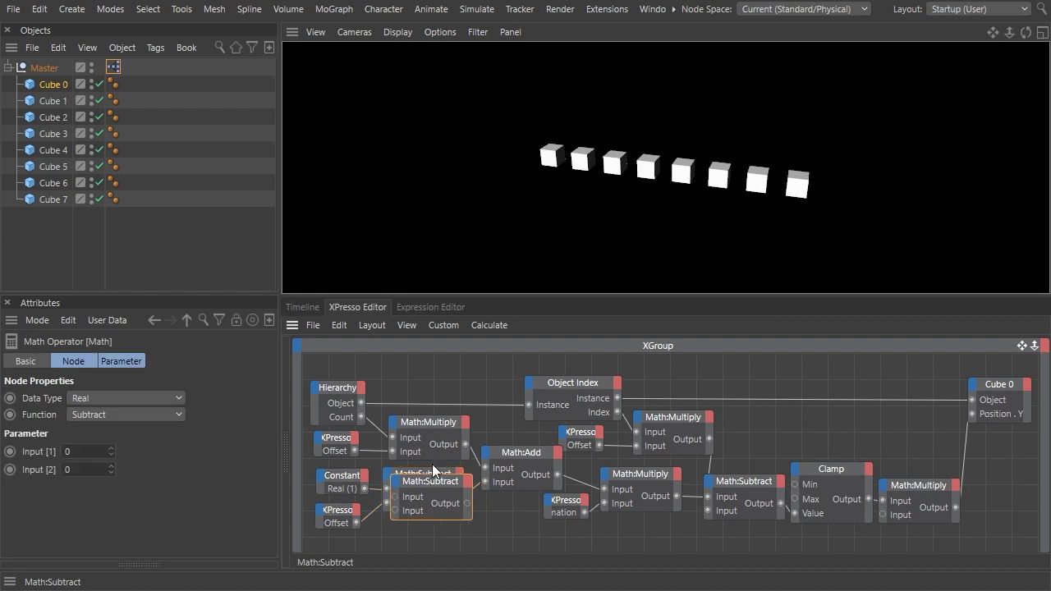
{"action": "left_click_drag", "start_coordinate": [432, 464], "coordinate": [430, 357], "text": "ctrl"}
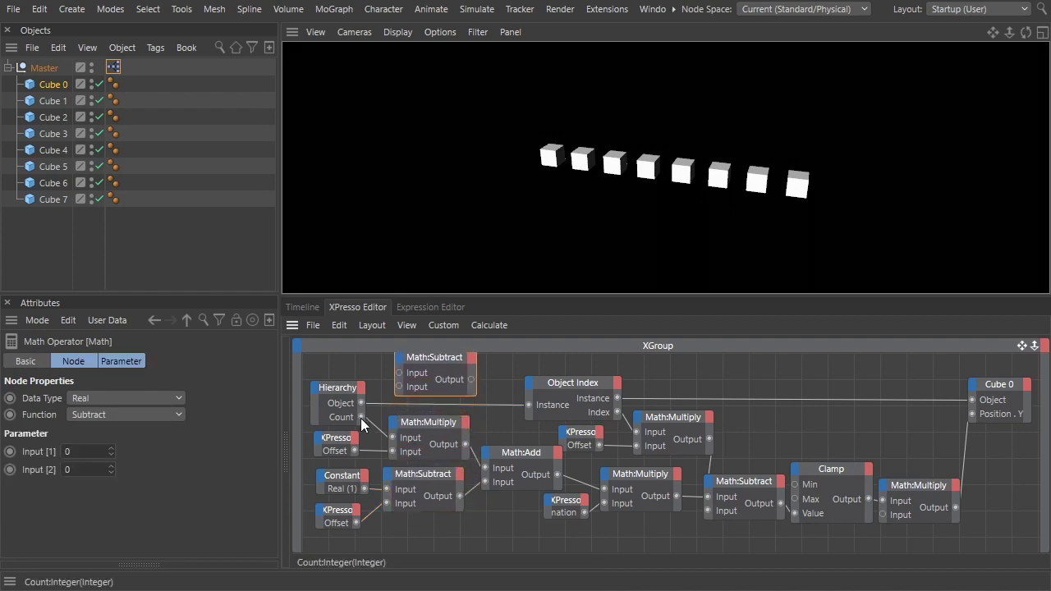
{"action": "left_click_drag", "start_coordinate": [399, 375], "coordinate": [400, 374]}
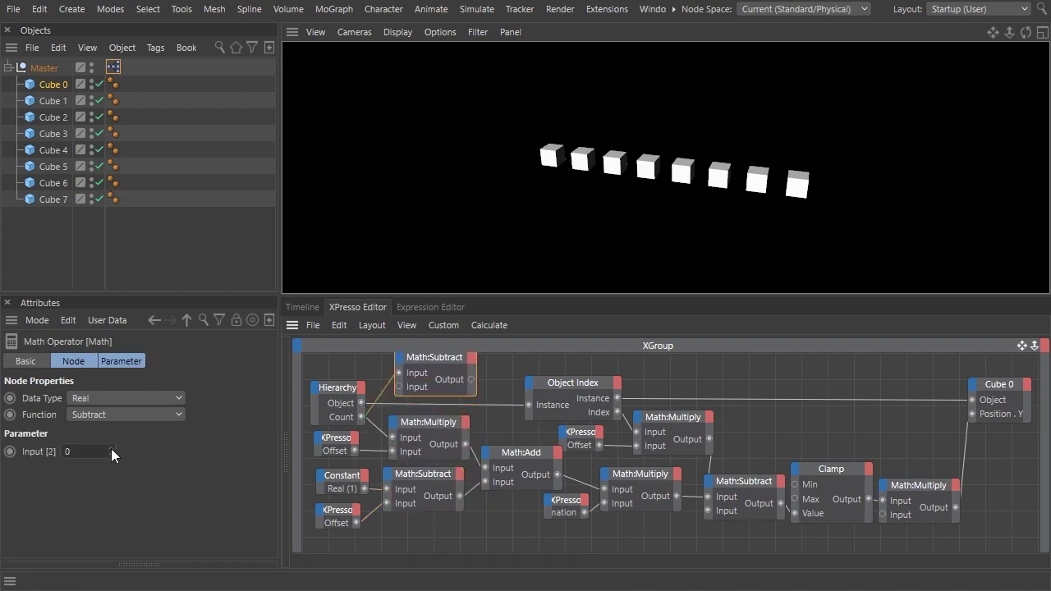
{"action": "left_click", "coordinate": [111, 449]}
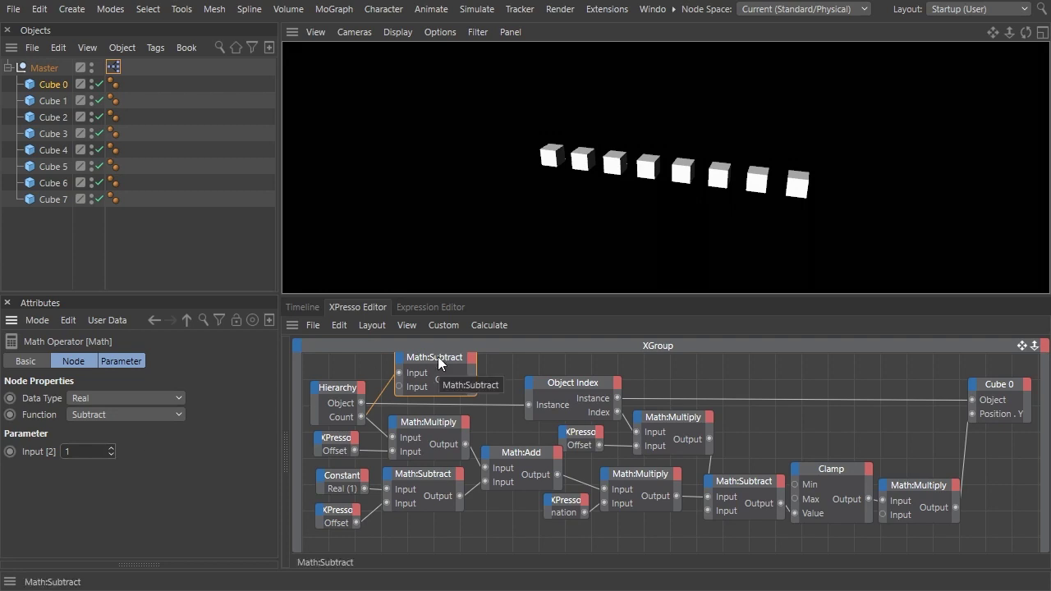
- Add a second Subtract that takes the Object Index's Index from the Count Subtract output, and feed it into the Index Multiply's first input
{"action": "key", "text": "ctrl+v"}
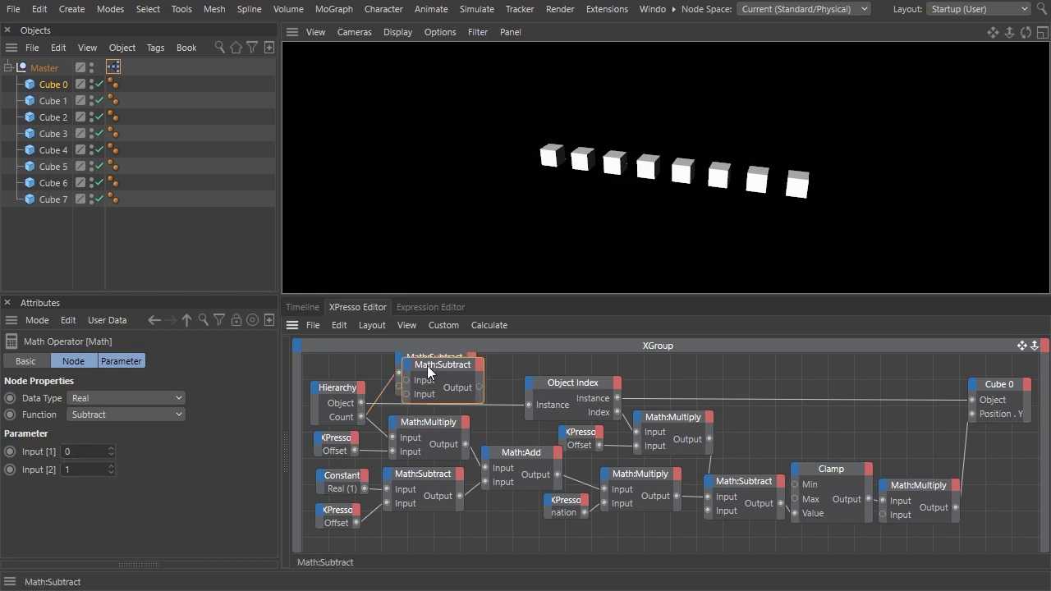
{"action": "left_click_drag", "start_coordinate": [428, 365], "coordinate": [657, 359]}
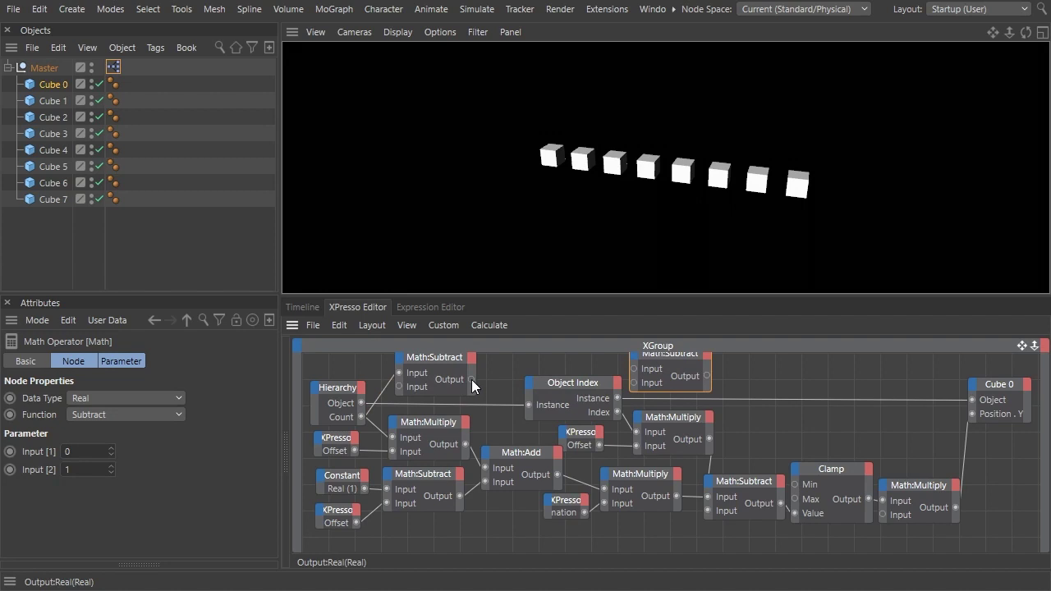
{"action": "left_click_drag", "start_coordinate": [472, 379], "coordinate": [633, 368]}
{"action": "left_click_drag", "start_coordinate": [617, 413], "coordinate": [633, 383]}
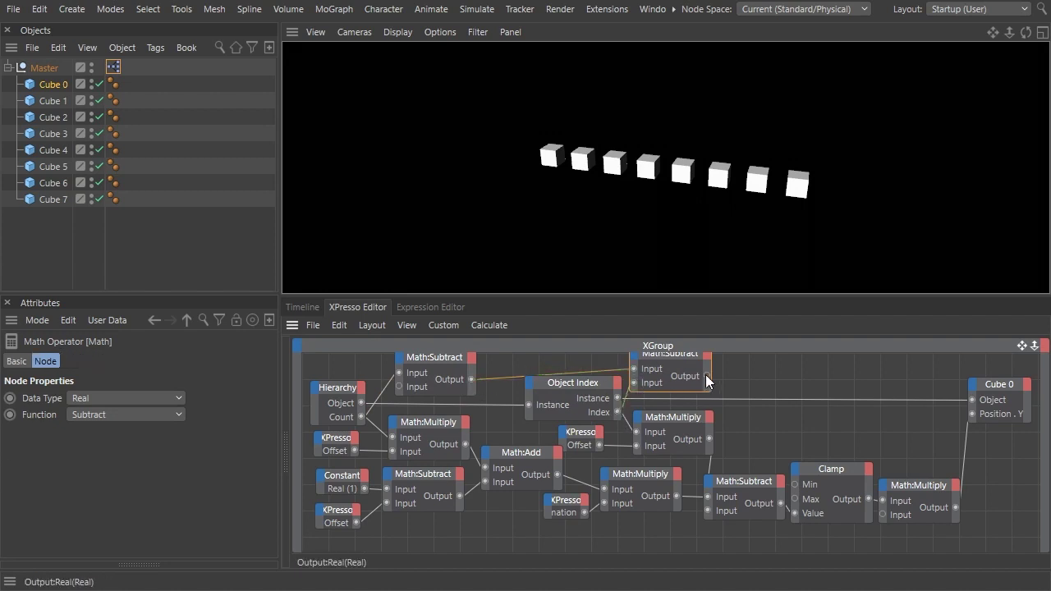
{"action": "left_click_drag", "start_coordinate": [706, 376], "coordinate": [638, 432]}
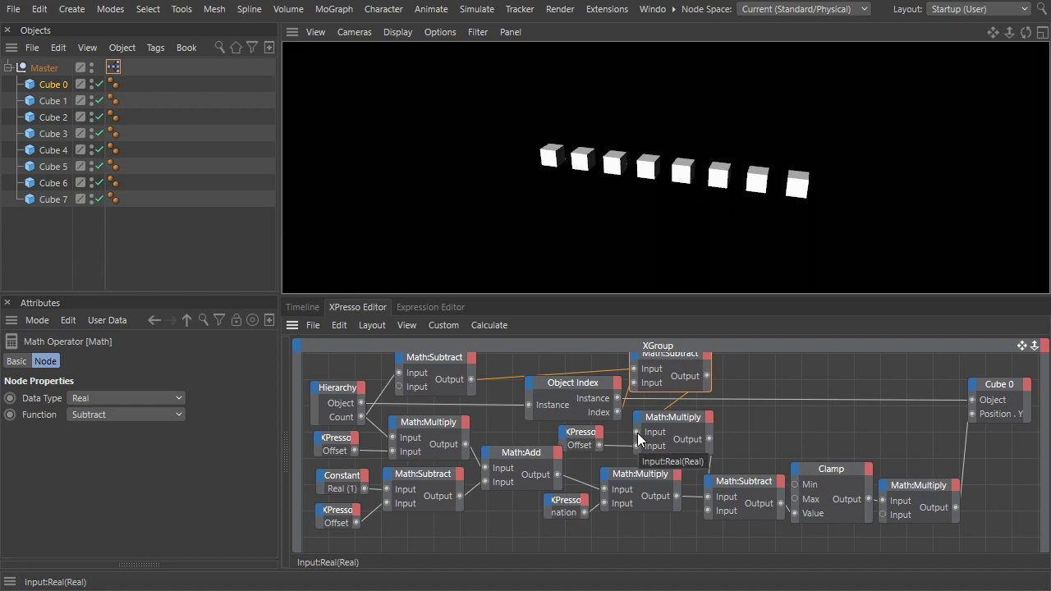
- Scrub the Animation slider to test the reversed order, and reconnect the Object Index's Index directly to the Multiply's first input
{"action": "left_click", "coordinate": [114, 66]}
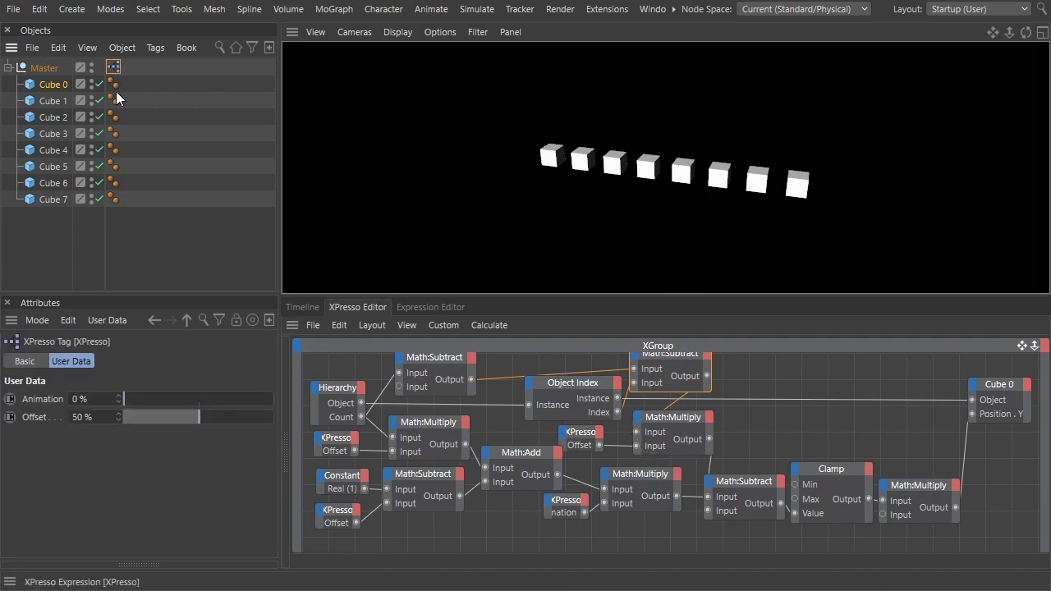
{"action": "left_click_drag", "start_coordinate": [124, 398], "coordinate": [93, 413]}
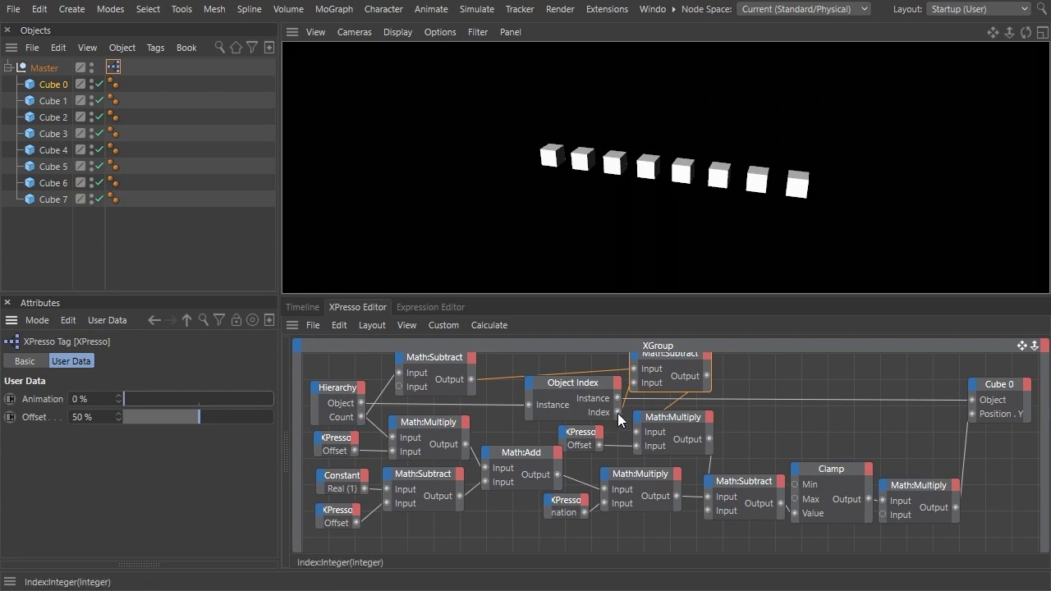
{"action": "left_click_drag", "start_coordinate": [617, 413], "coordinate": [636, 432]}
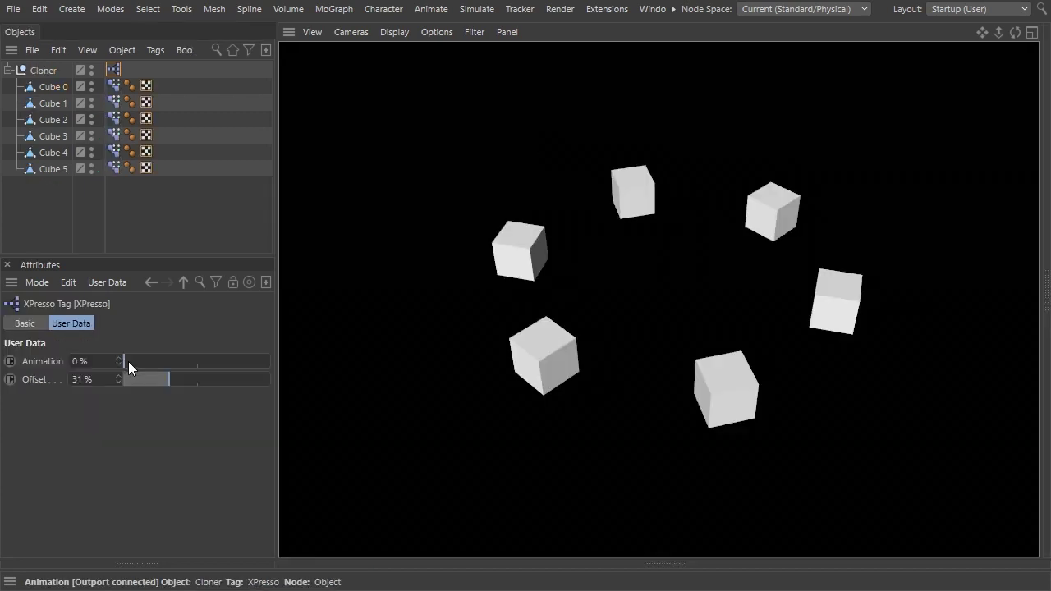
- Scrub the Animation and Offset sliders on the Cloner's XPresso tag to preview the staggered animation of the circular cubes
{"action": "left_click_drag", "start_coordinate": [128, 361], "coordinate": [266, 379]}
{"action": "left_click_drag", "start_coordinate": [170, 381], "coordinate": [294, 372]}
{"action": "left_click", "coordinate": [266, 359]}
{"action": "left_click", "coordinate": [169, 379]}
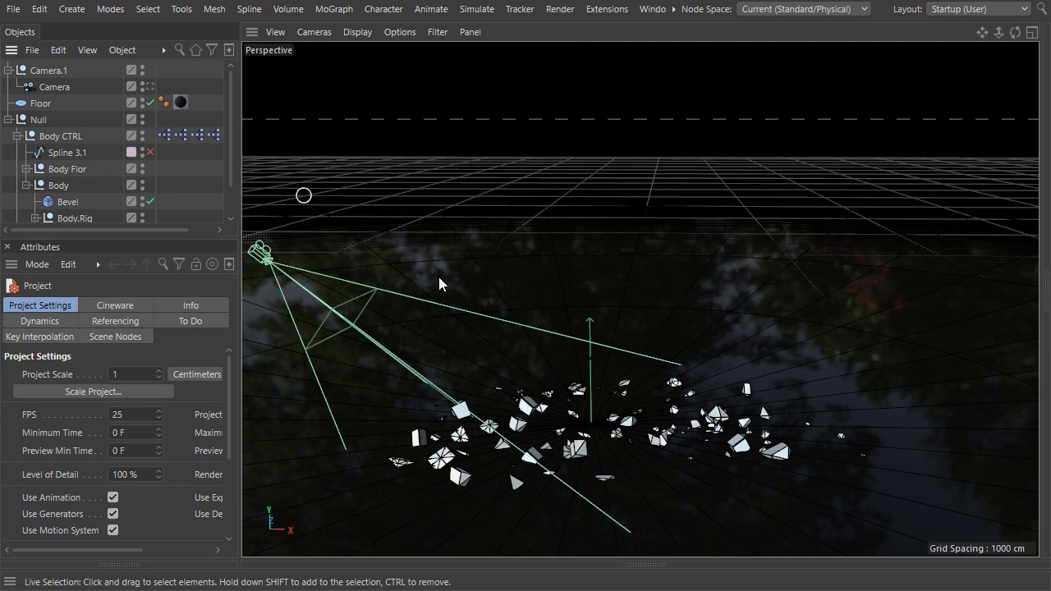
- Hide the Camera.1 null in the viewport and look through the XPresso tags on Body CTRL
{"action": "left_click", "coordinate": [142, 67]}
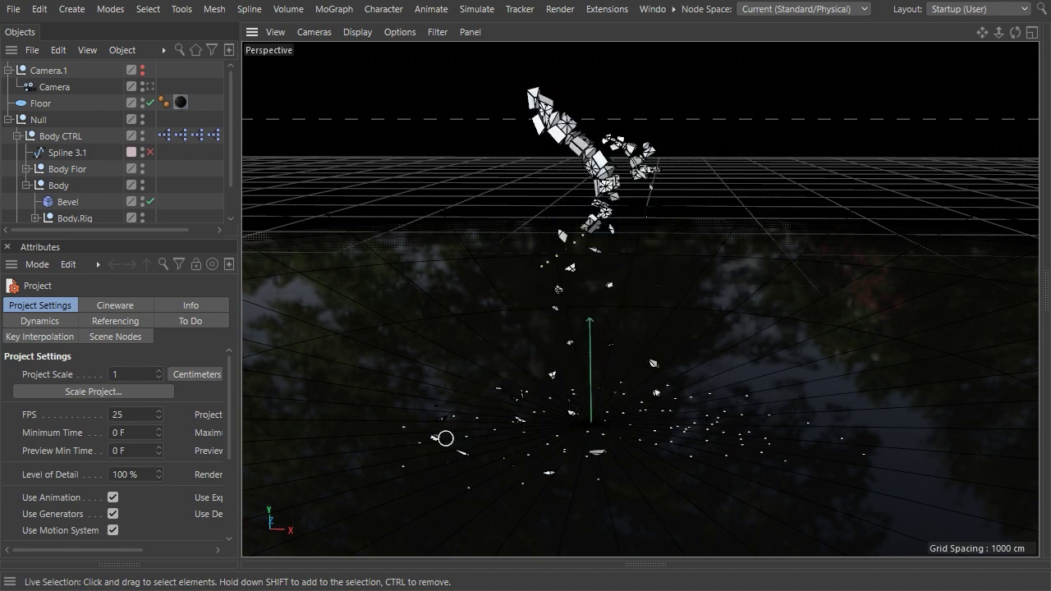
{"action": "left_click", "coordinate": [178, 136]}
{"action": "left_click", "coordinate": [200, 136]}
{"action": "left_click", "coordinate": [212, 136]}
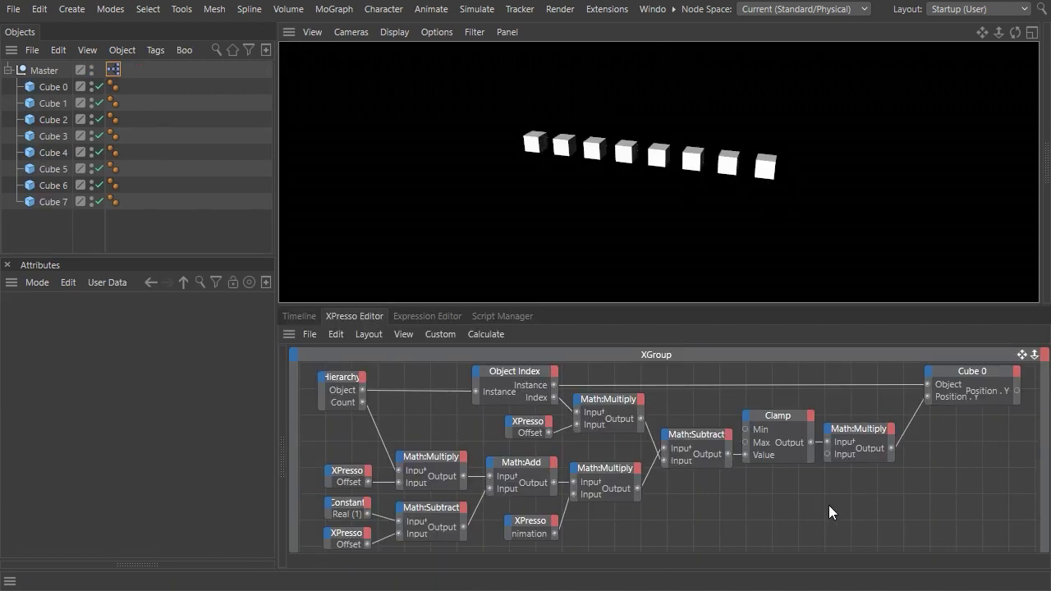
- Maximize the XPresso Editor and select all nodes of the Master rig's XGroup
{"action": "key", "text": "ctrl+Tab"}
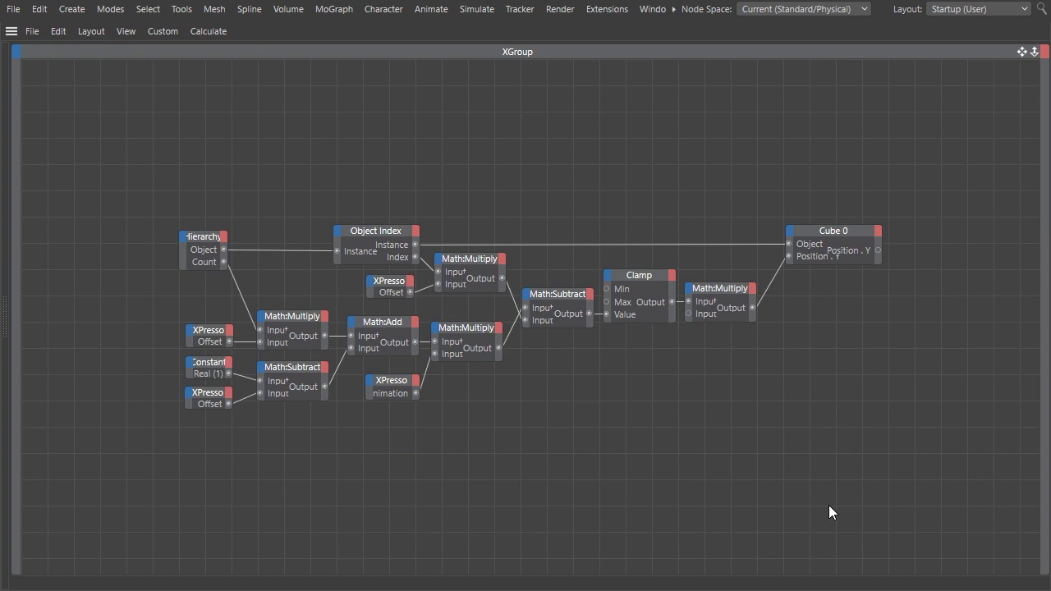
{"action": "left_click_drag", "start_coordinate": [168, 164], "coordinate": [926, 497]}
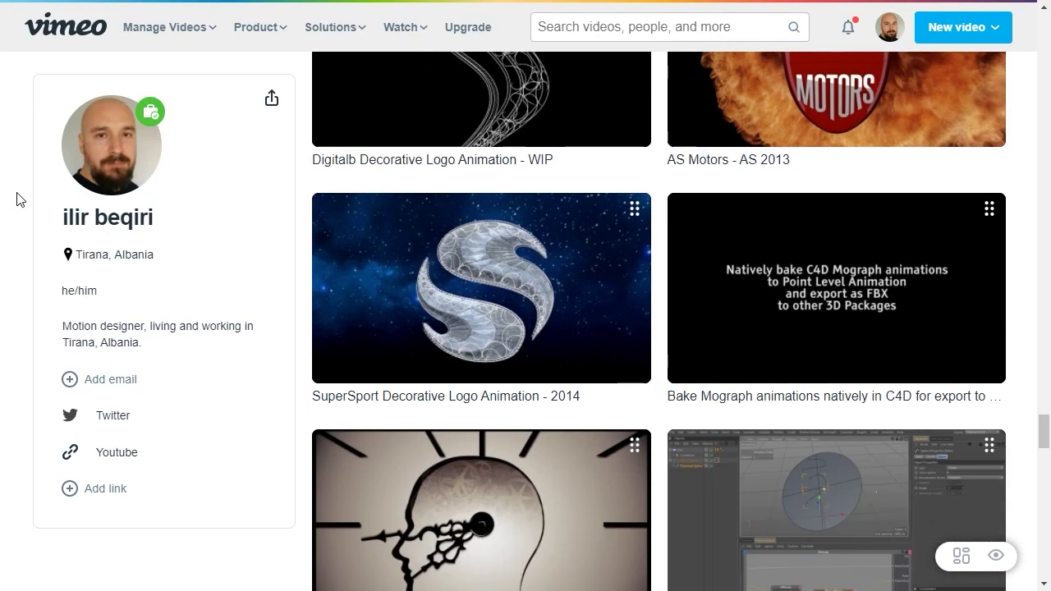
- Switch to the Vimeo profile and browse to the videos on animating attributes sequentially in a hierarchy
{"action": "scroll", "coordinate": [16, 198], "scroll_direction": "down", "scroll_amount": 9}
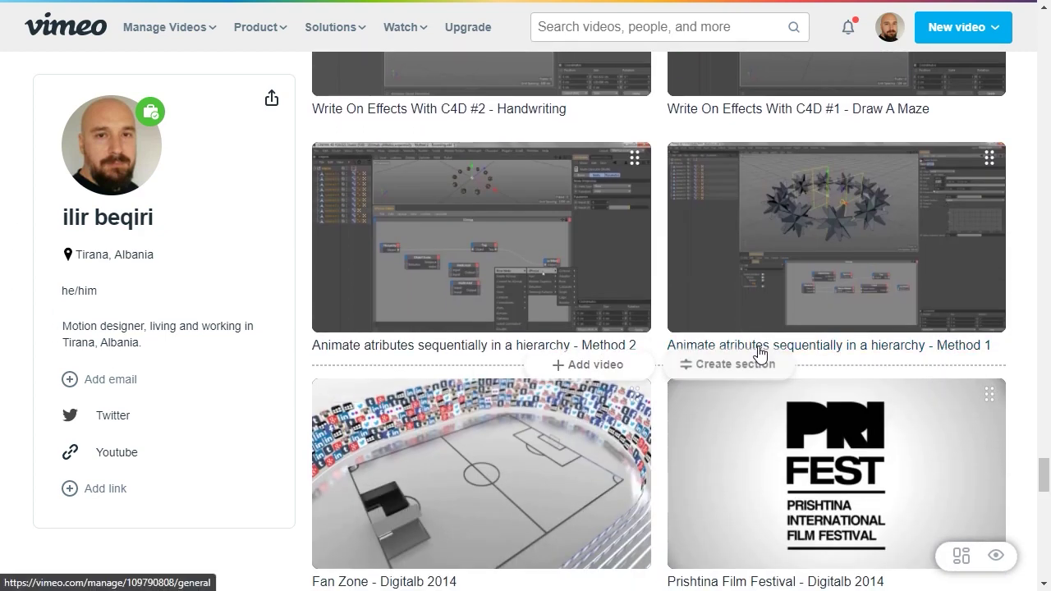
- Open the video "Animate atributes sequentially in a hierarchy - Method 1" and play it
{"action": "left_click", "coordinate": [907, 353]}
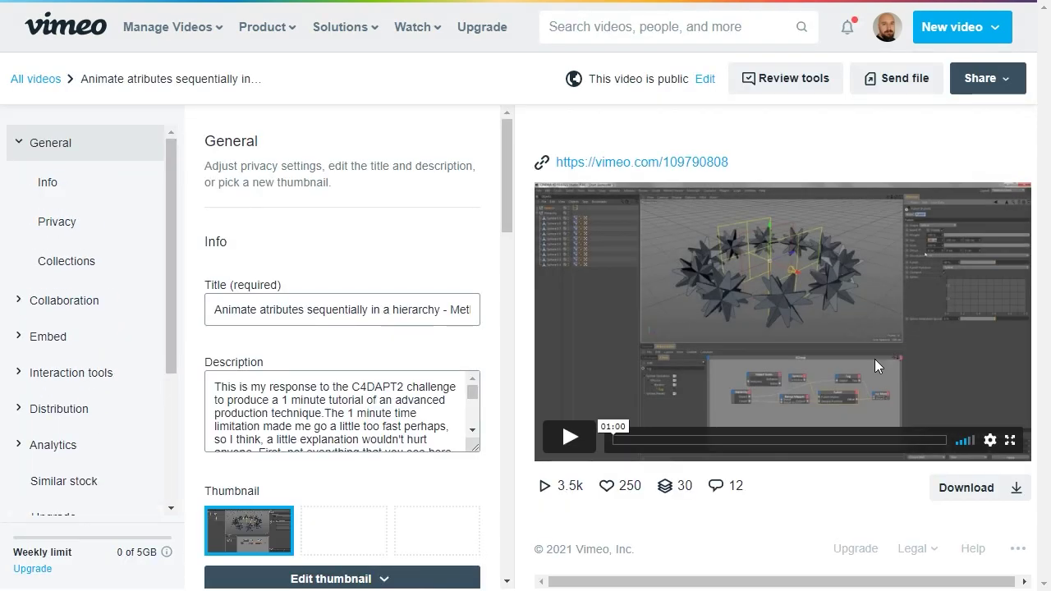
{"action": "left_click", "coordinate": [569, 437]}
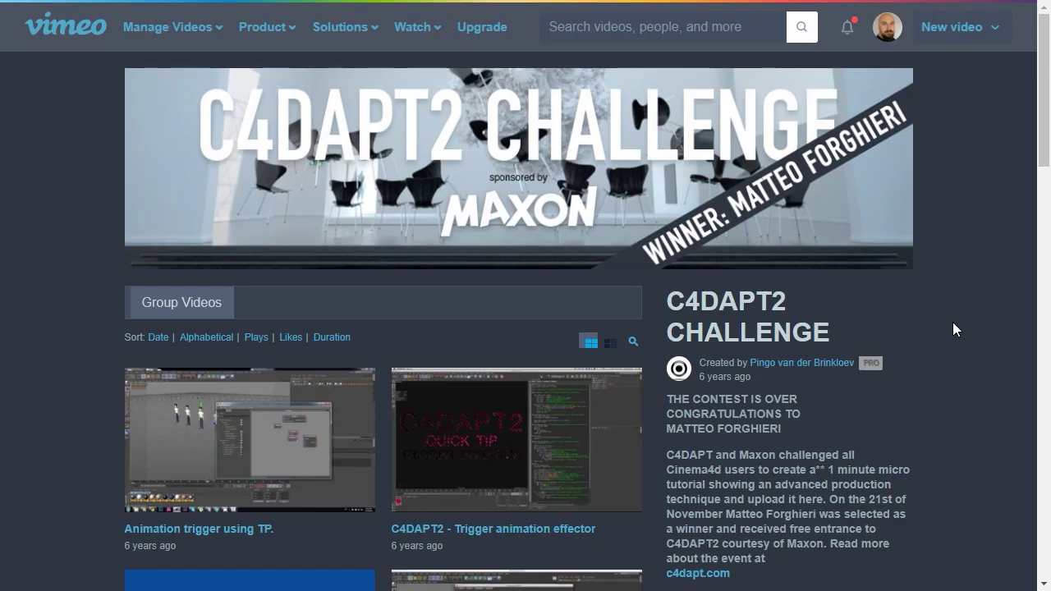
- Look through the C4DAPT2 Challenge group page on Vimeo, including its title, description and group videos
{"action": "left_click_drag", "start_coordinate": [667, 301], "coordinate": [839, 339]}
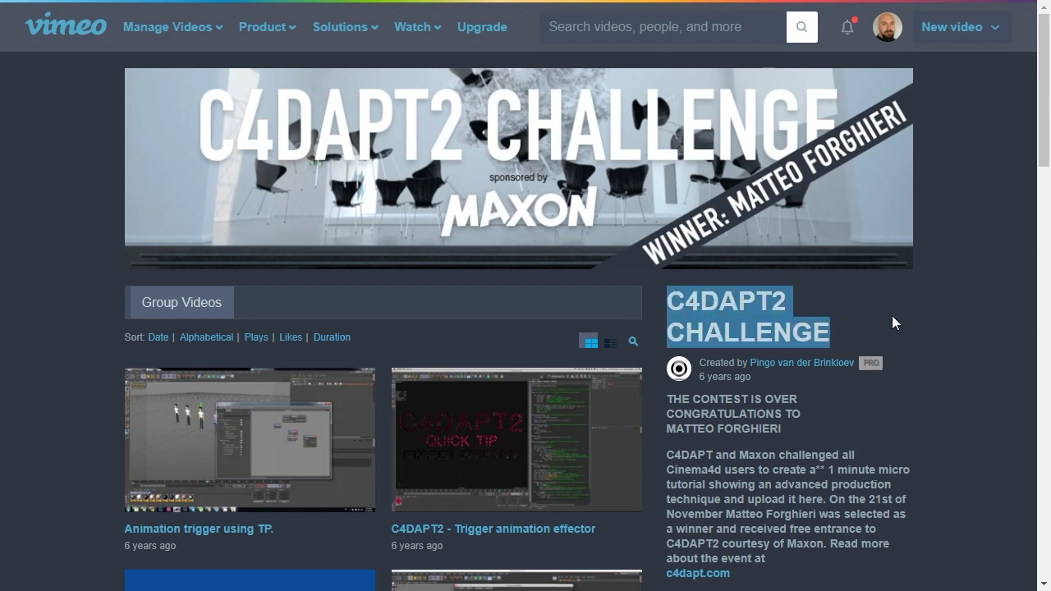
{"action": "left_click", "coordinate": [992, 296]}
{"action": "scroll", "coordinate": [993, 296], "scroll_direction": "down", "scroll_amount": 1}
{"action": "scroll", "coordinate": [993, 298], "scroll_direction": "down", "scroll_amount": 5}
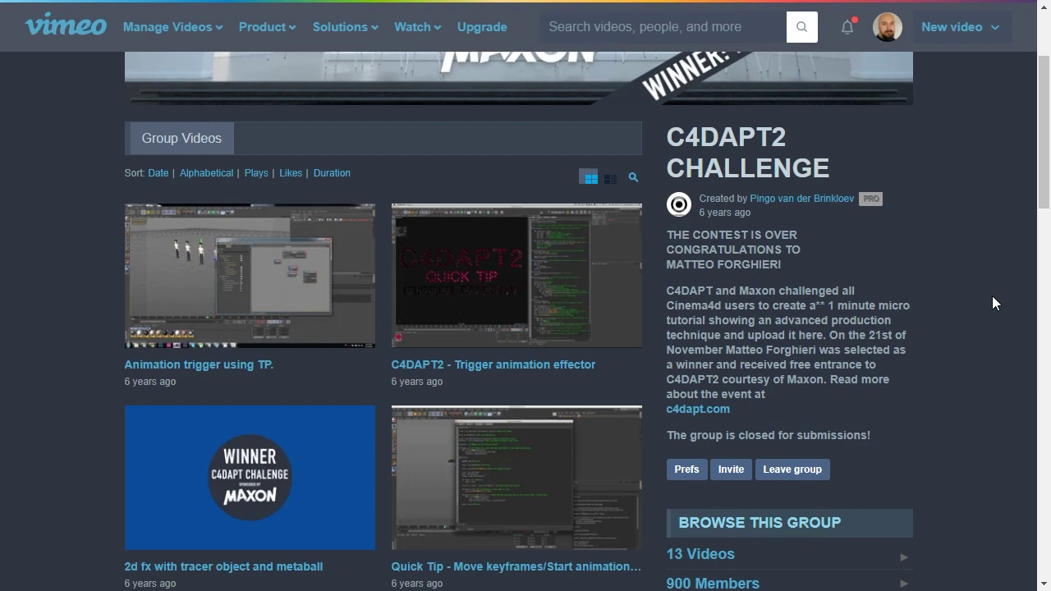
{"action": "scroll", "coordinate": [993, 297], "scroll_direction": "down", "scroll_amount": 8}
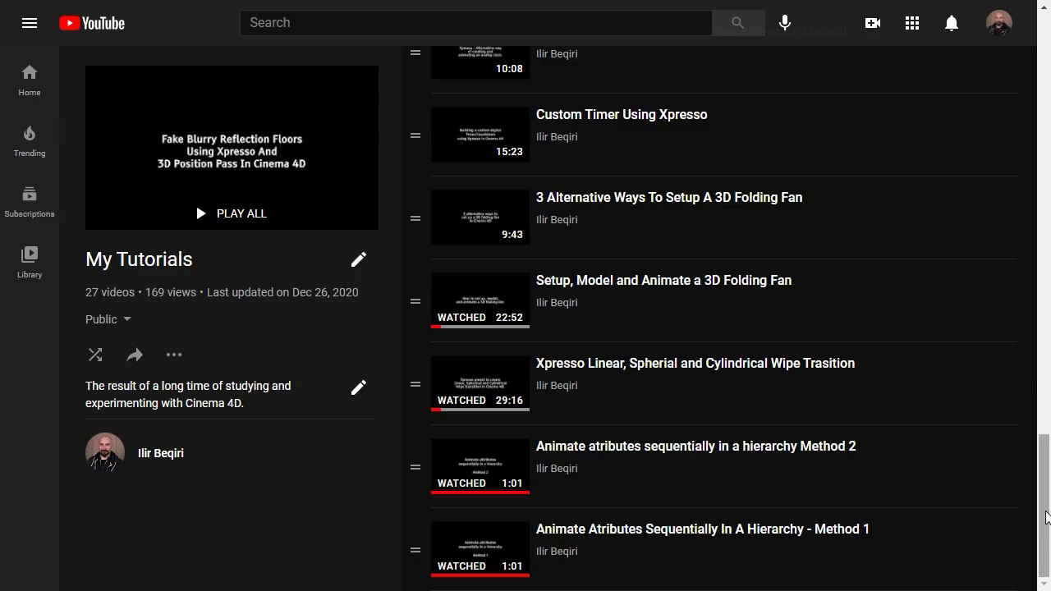
- Switch to the My Tutorials playlist on YouTube and browse its videos from the oldest entries back to the start of the list
{"action": "left_click_drag", "start_coordinate": [1047, 518], "coordinate": [1045, 417]}
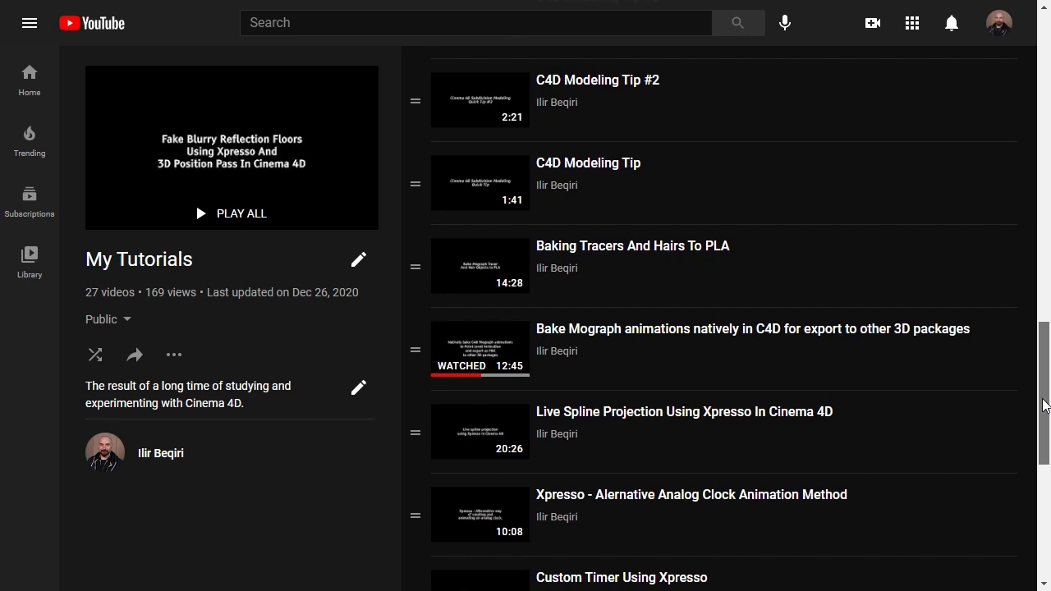
{"action": "scroll", "coordinate": [1044, 404], "scroll_direction": "up", "scroll_amount": 3}
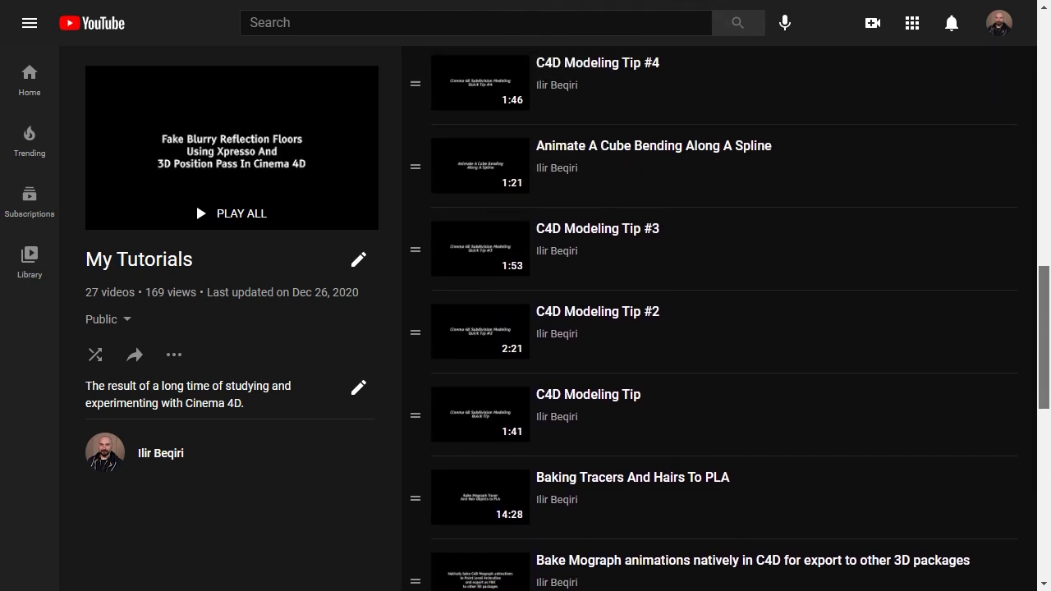
{"action": "scroll", "coordinate": [723, 320], "scroll_direction": "up", "scroll_amount": 3}
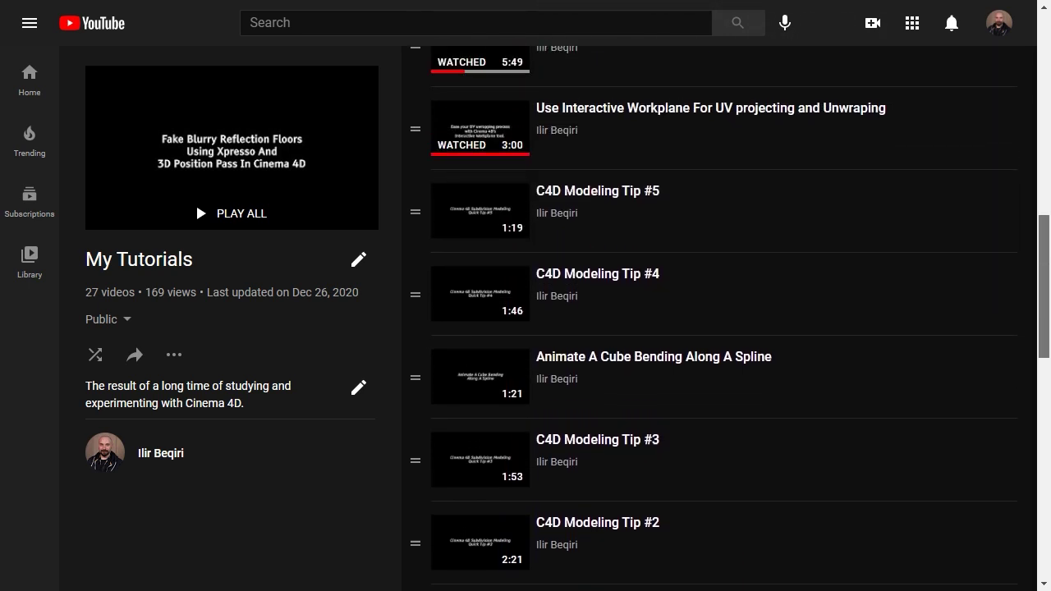
{"action": "scroll", "coordinate": [722, 320], "scroll_direction": "up", "scroll_amount": 4}
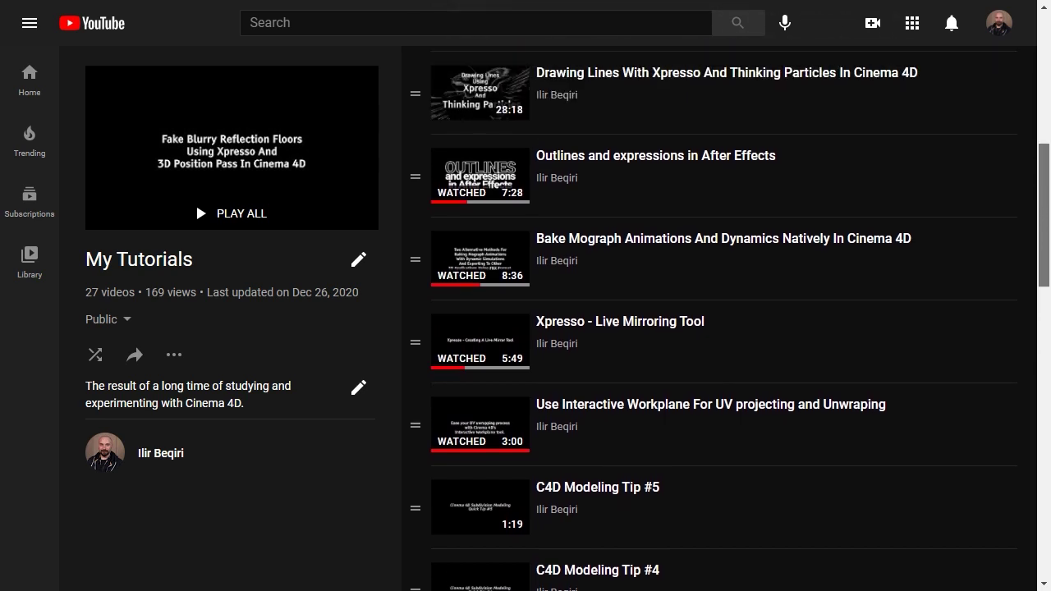
{"action": "scroll", "coordinate": [723, 321], "scroll_direction": "up", "scroll_amount": 4}
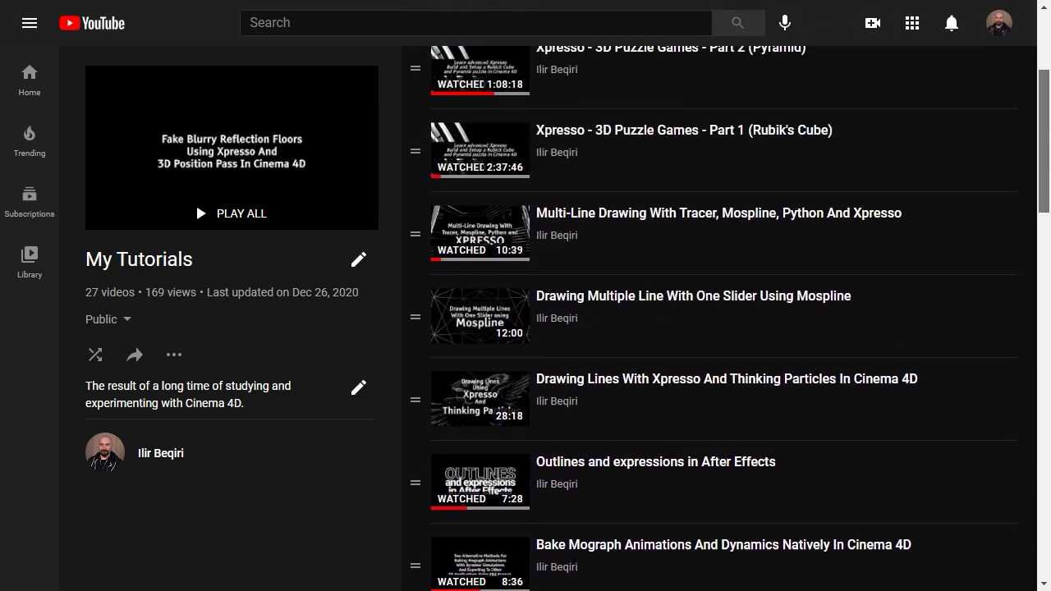
{"action": "scroll", "coordinate": [723, 320], "scroll_direction": "up", "scroll_amount": 3}
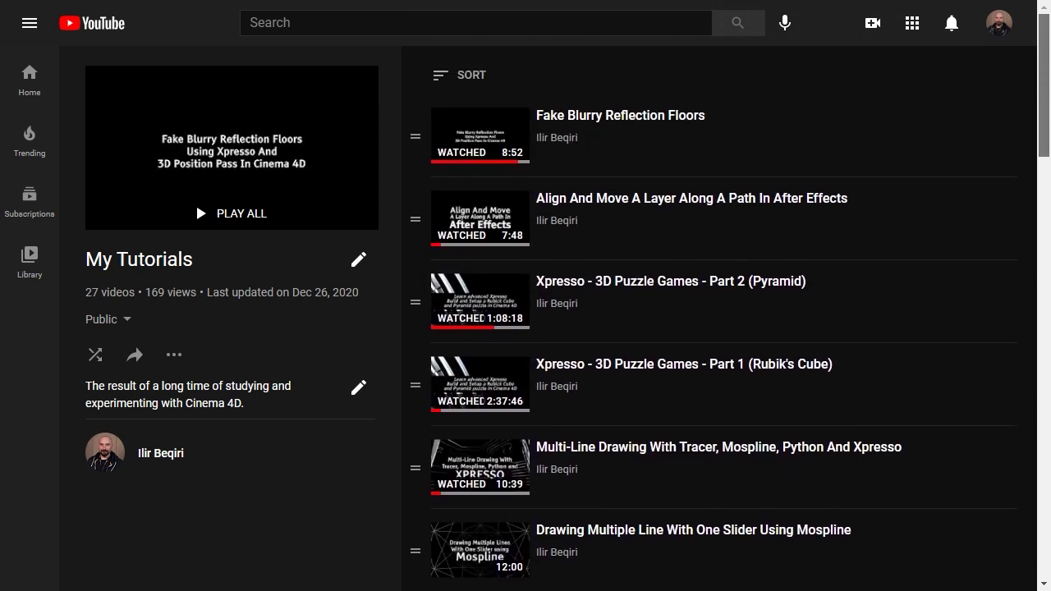